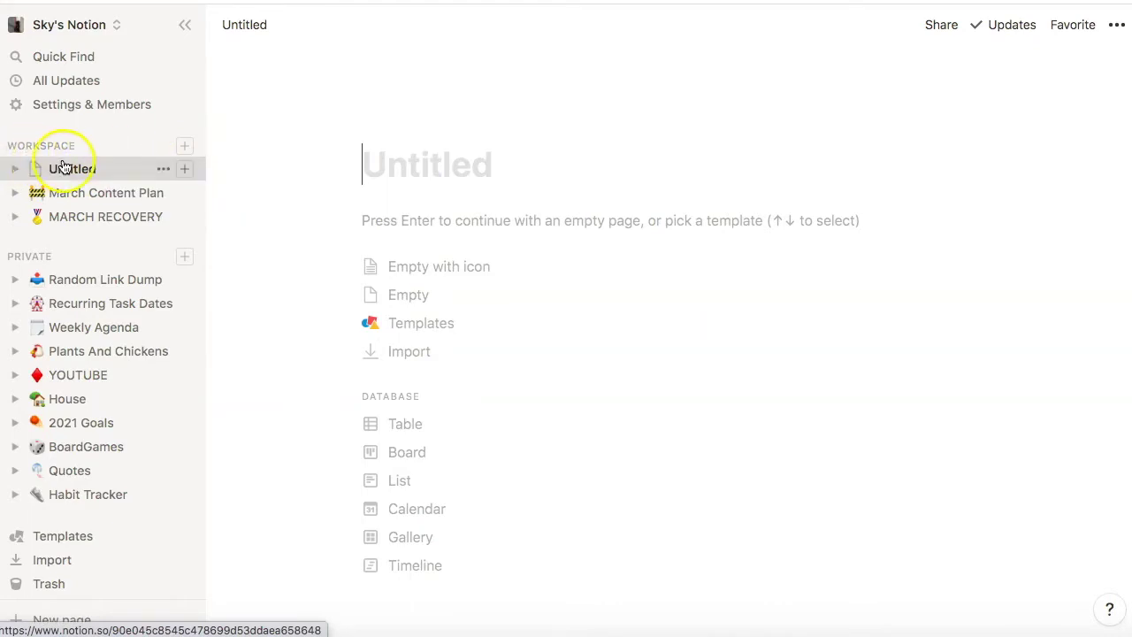
# Set up the untitled page as an empty page with an icon and insert an inline calendar in its body
pyautogui.press('Down')
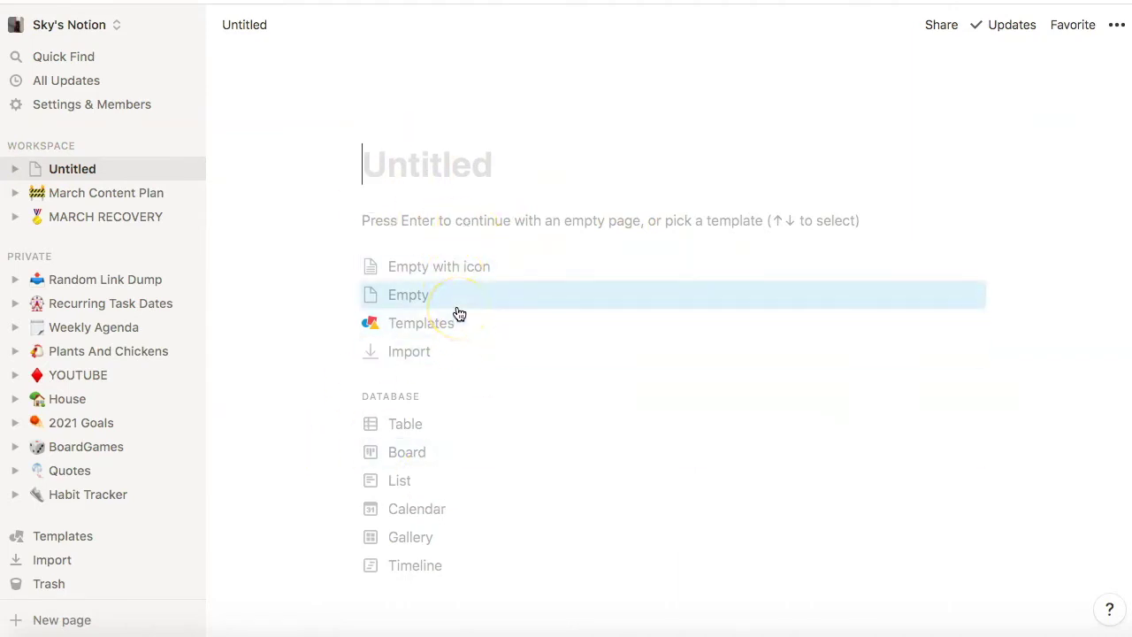
pyautogui.click(430, 265)
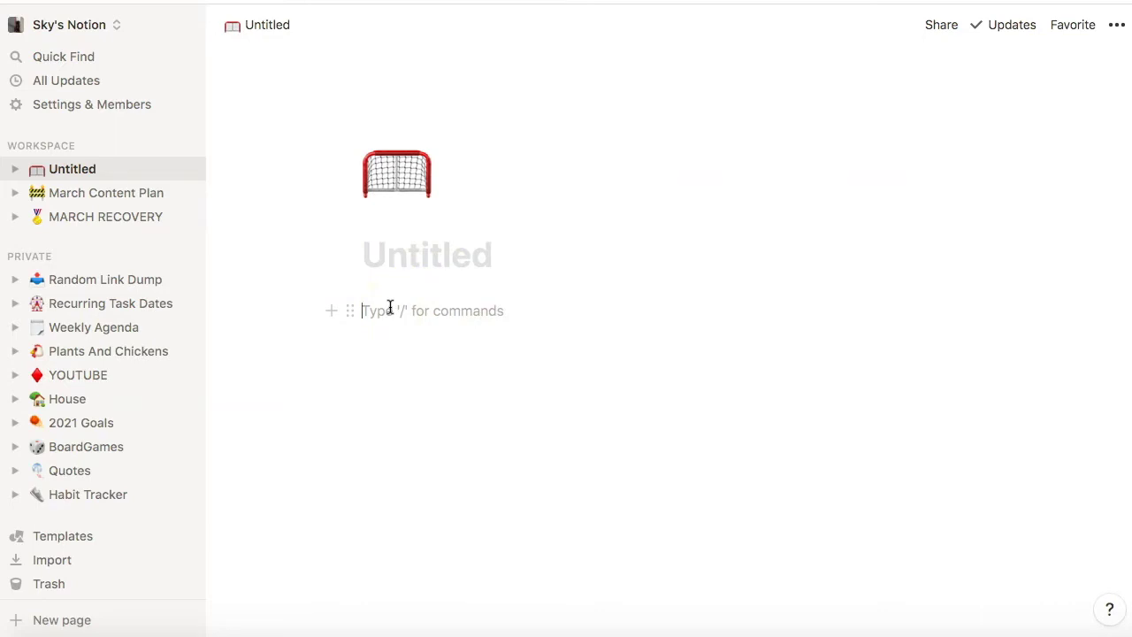
pyautogui.write('/')
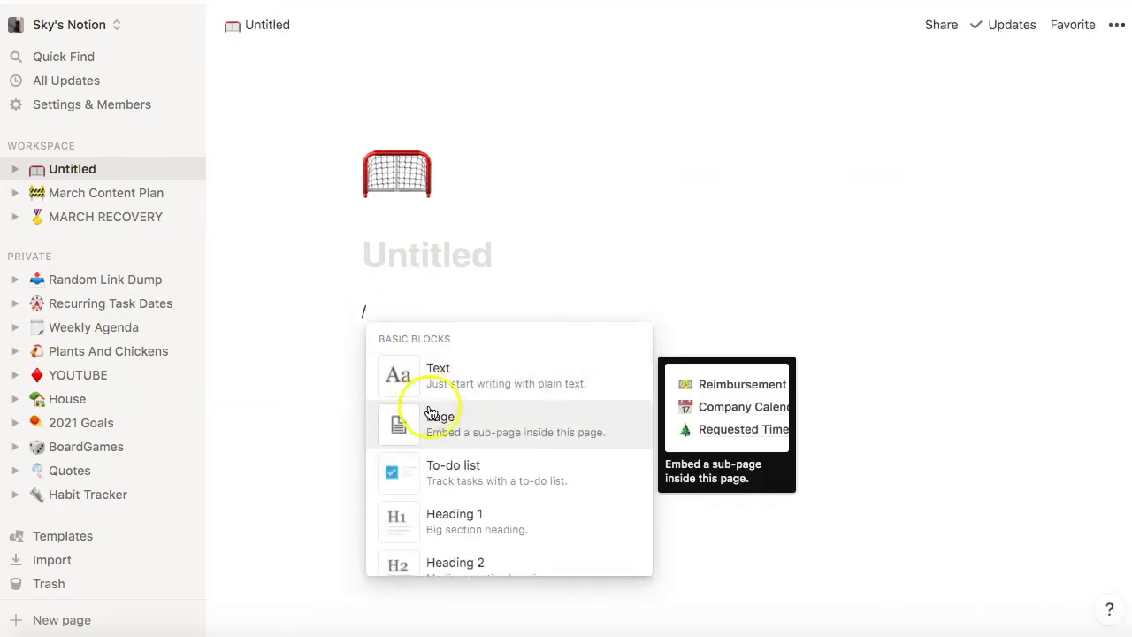
pyautogui.scroll(-5, 463, 473)
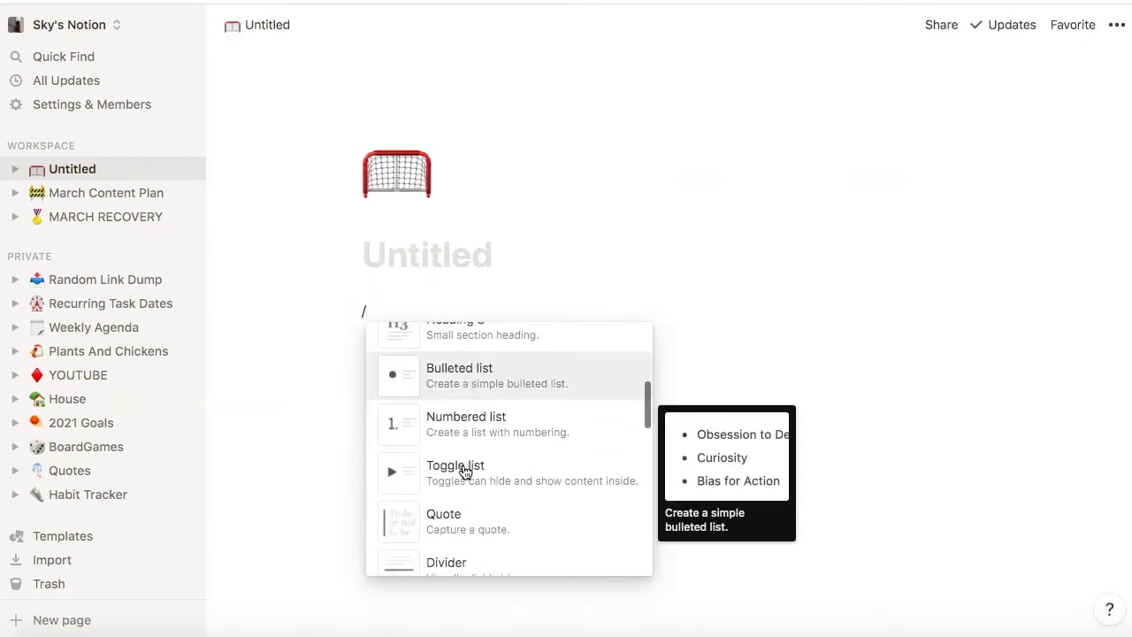
pyautogui.scroll(-10, 464, 473)
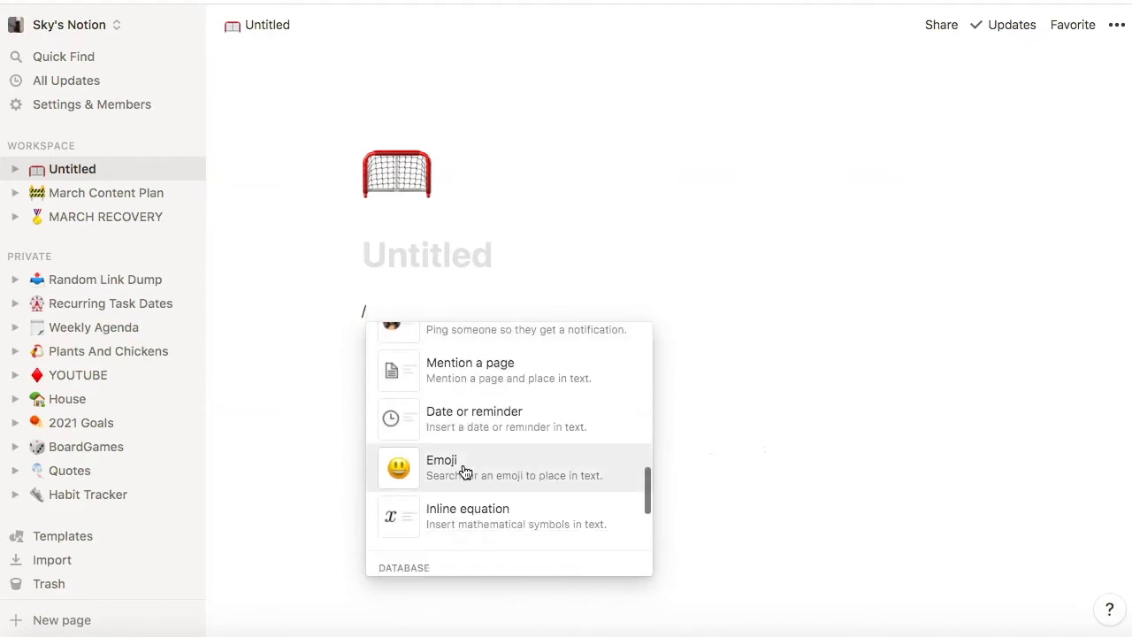
pyautogui.scroll(-8, 464, 472)
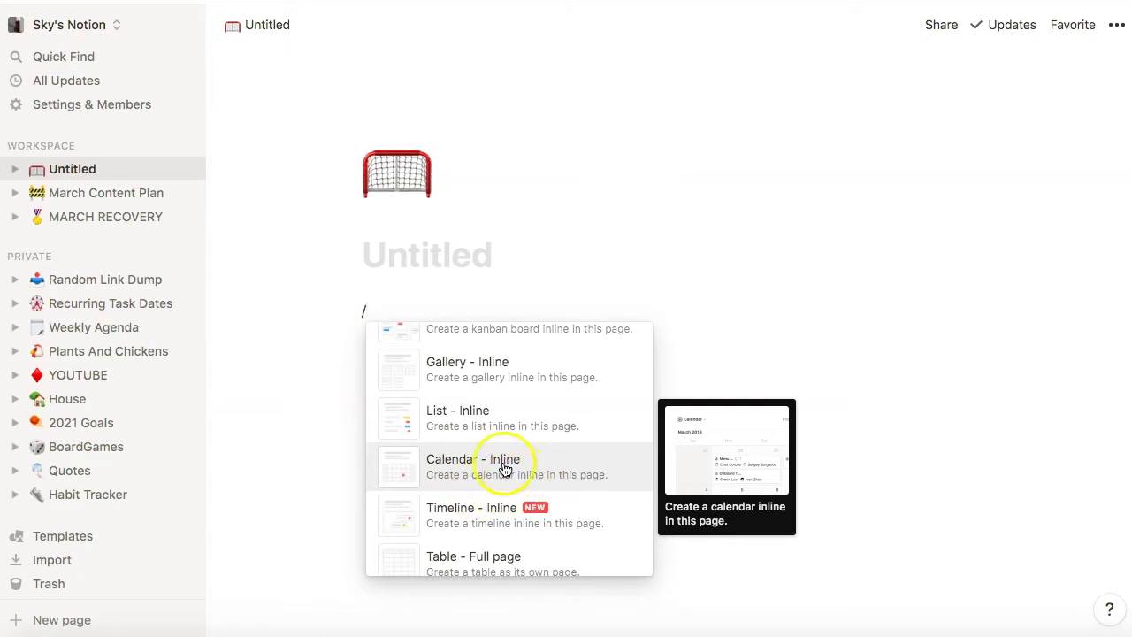
pyautogui.click(504, 464)
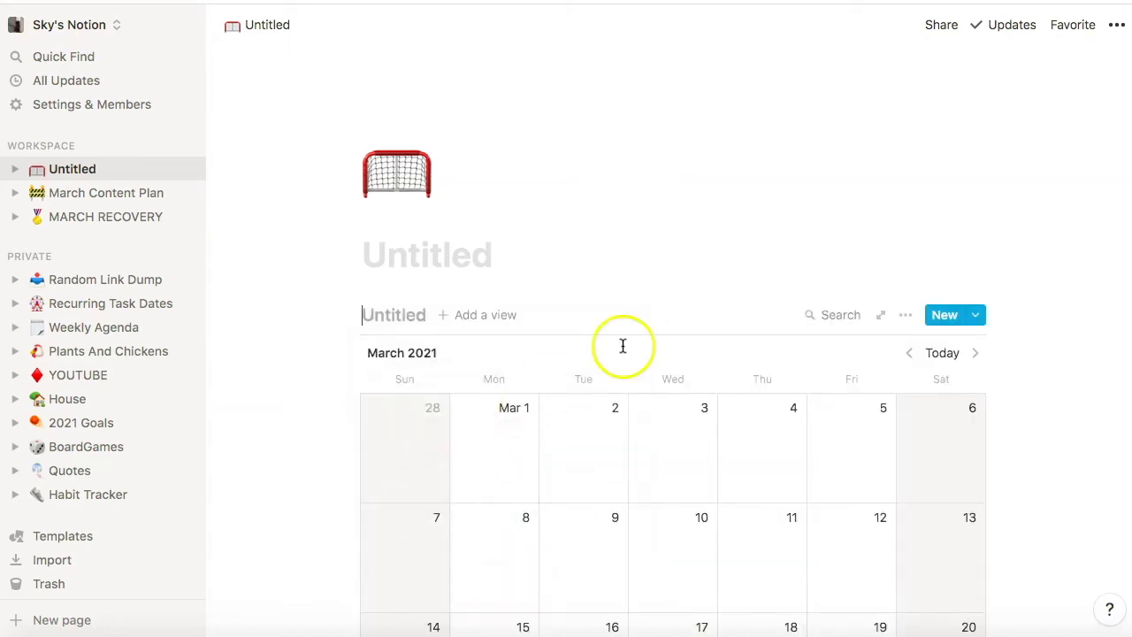
# Title the inline calendar with the workspace owner's first name in possessive form followed by "Ultimate Calendar"
pyautogui.scroll(-3, 623, 346)
pyautogui.scroll(1, 392, 139)
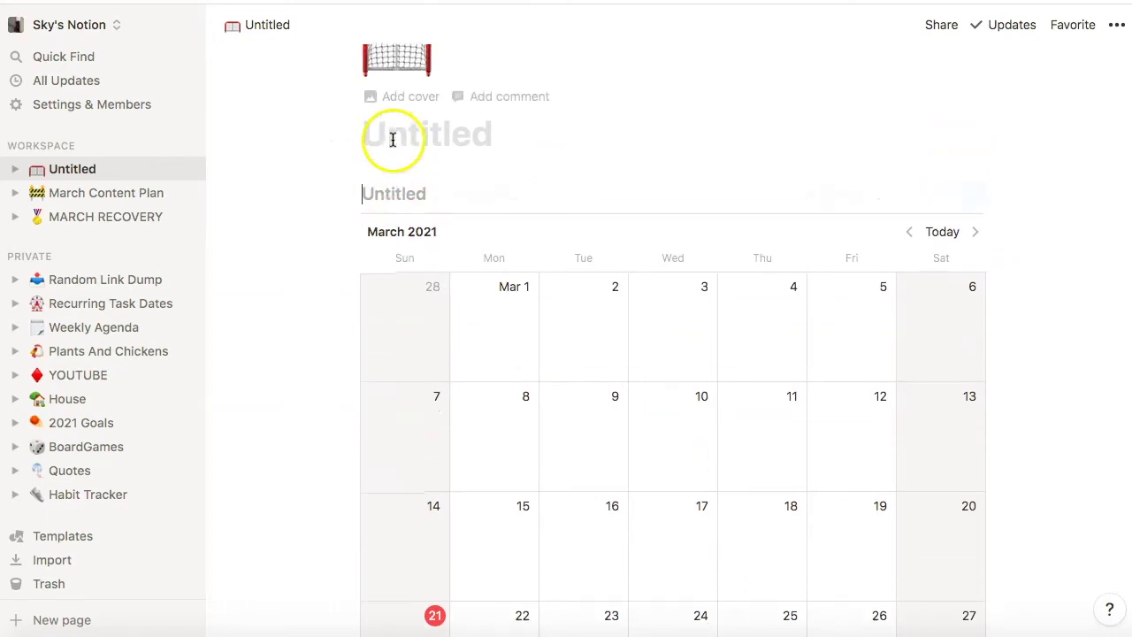
pyautogui.click(400, 195)
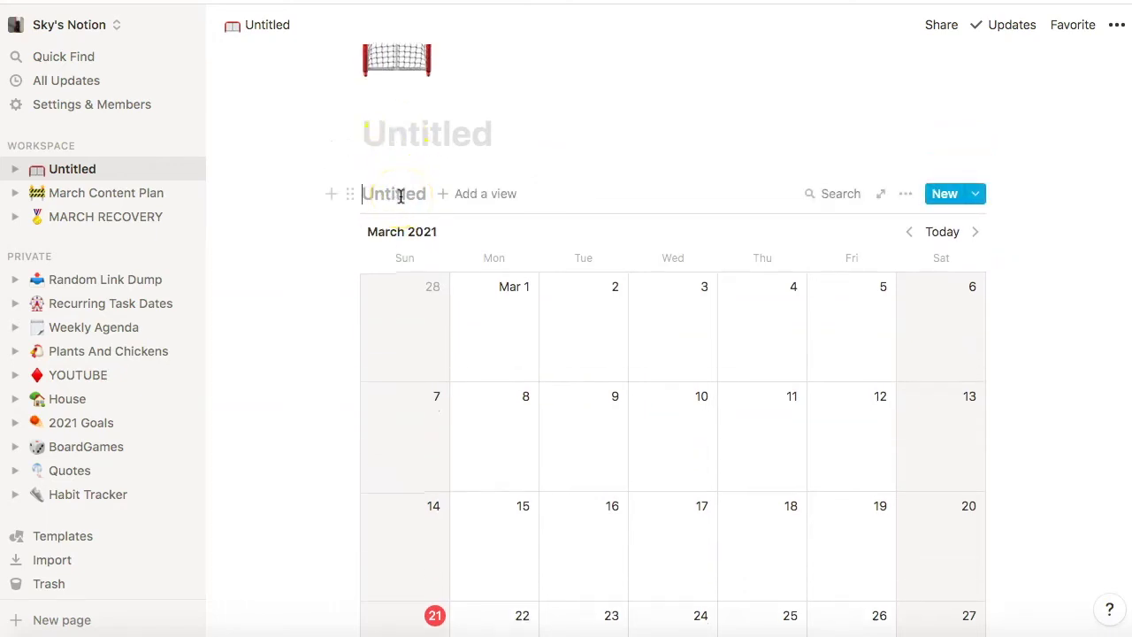
pyautogui.write('Skys')
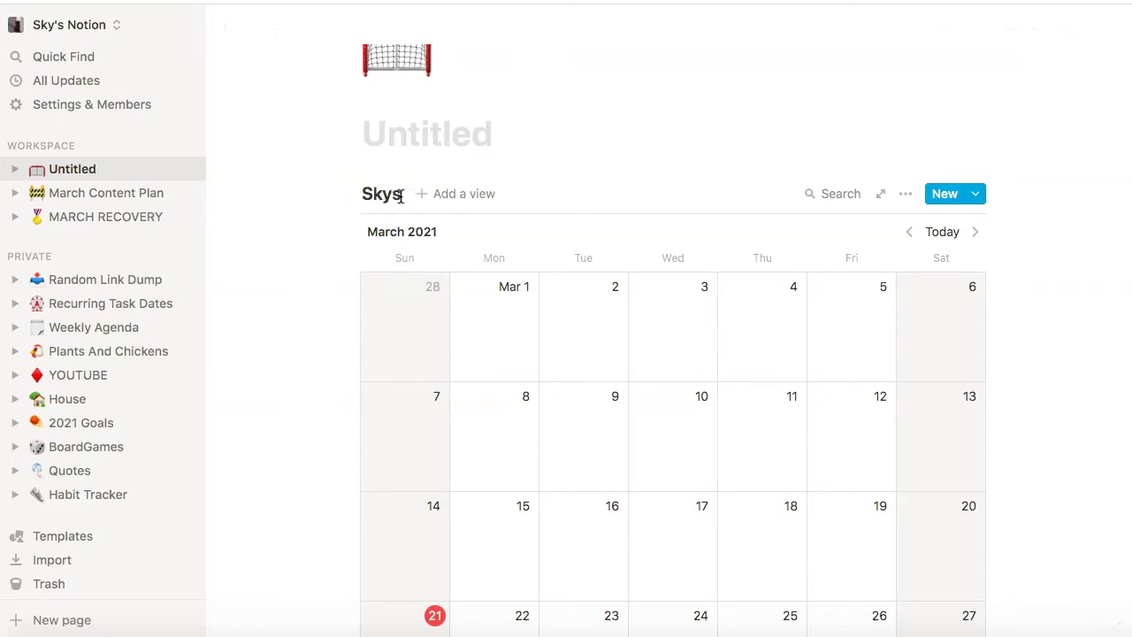
pyautogui.write(' Ultim')
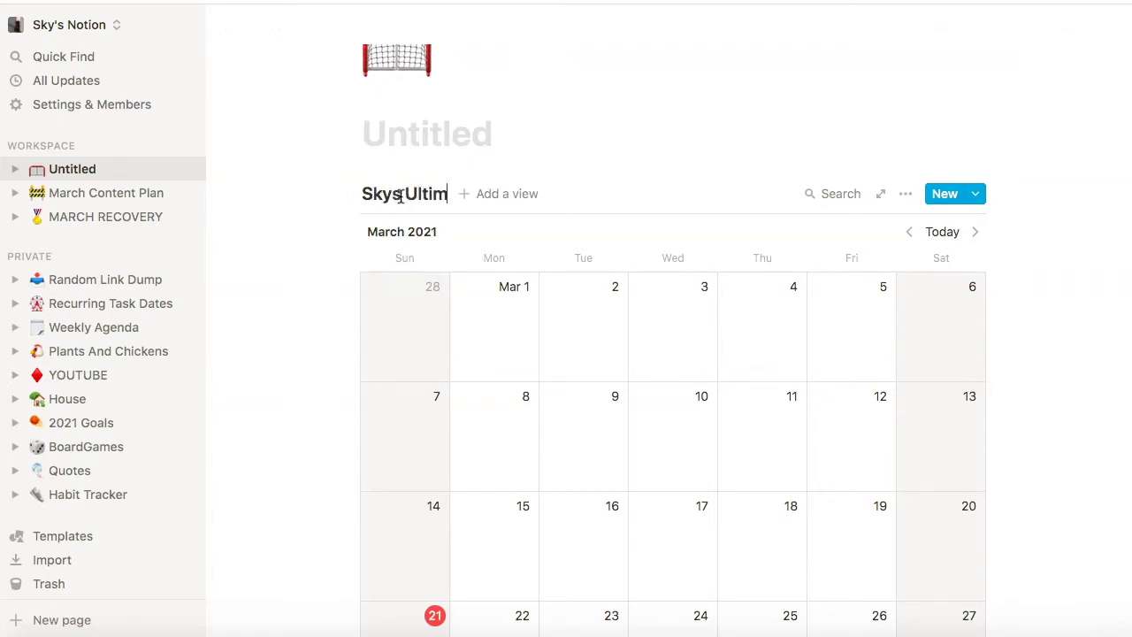
pyautogui.write('ate C')
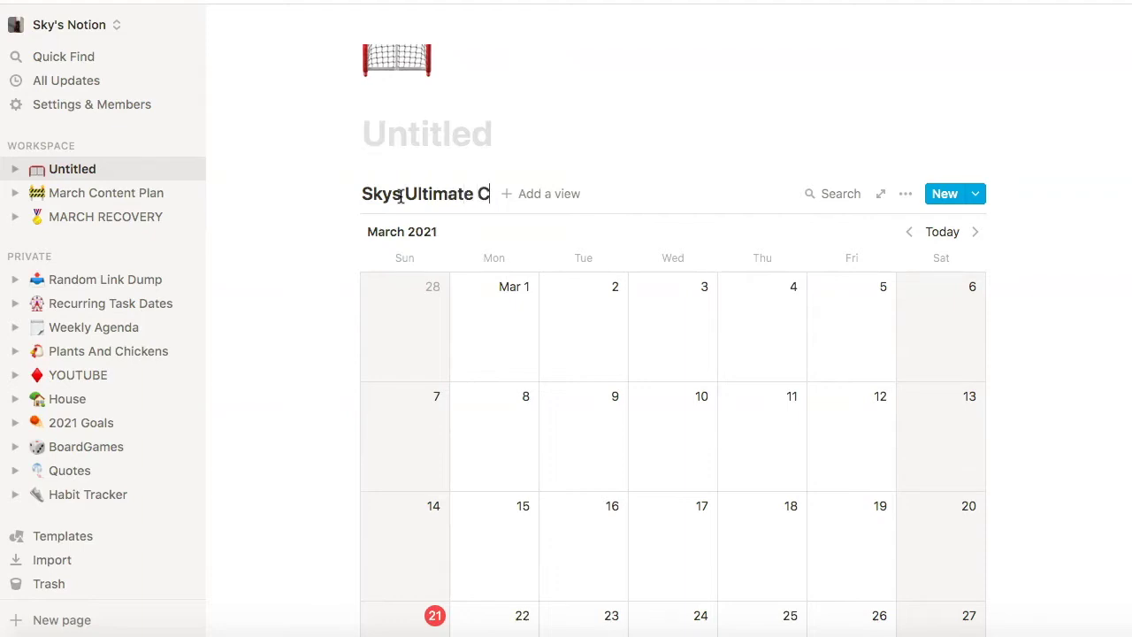
pyautogui.write('alendar')
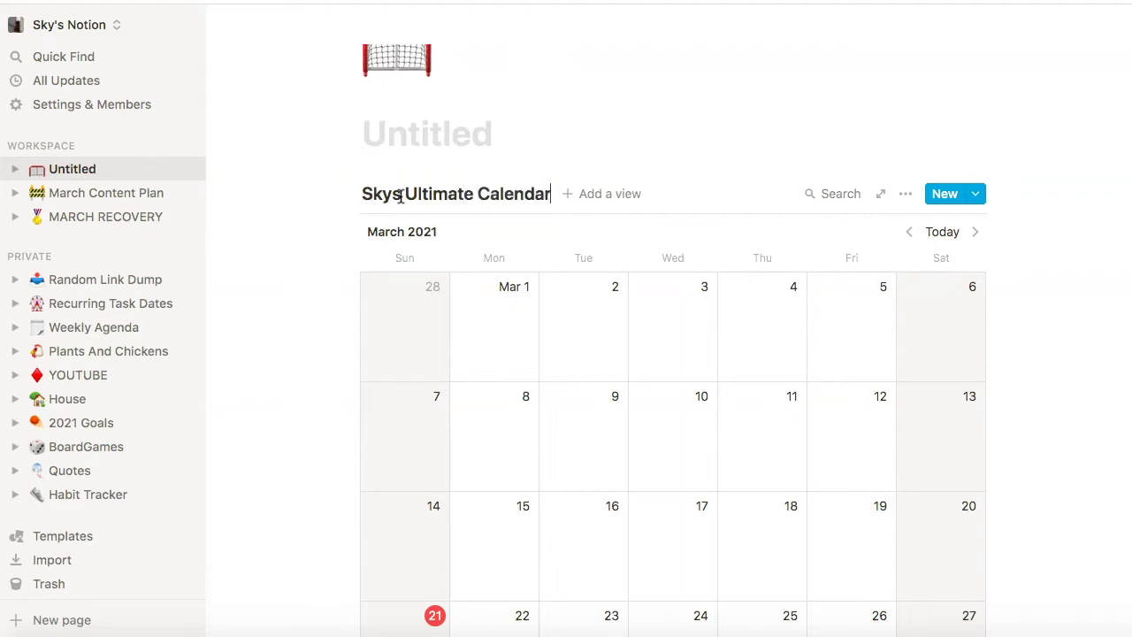
# Copy the inline calendar's title and paste it as the title of the page
pyautogui.click(433, 133)
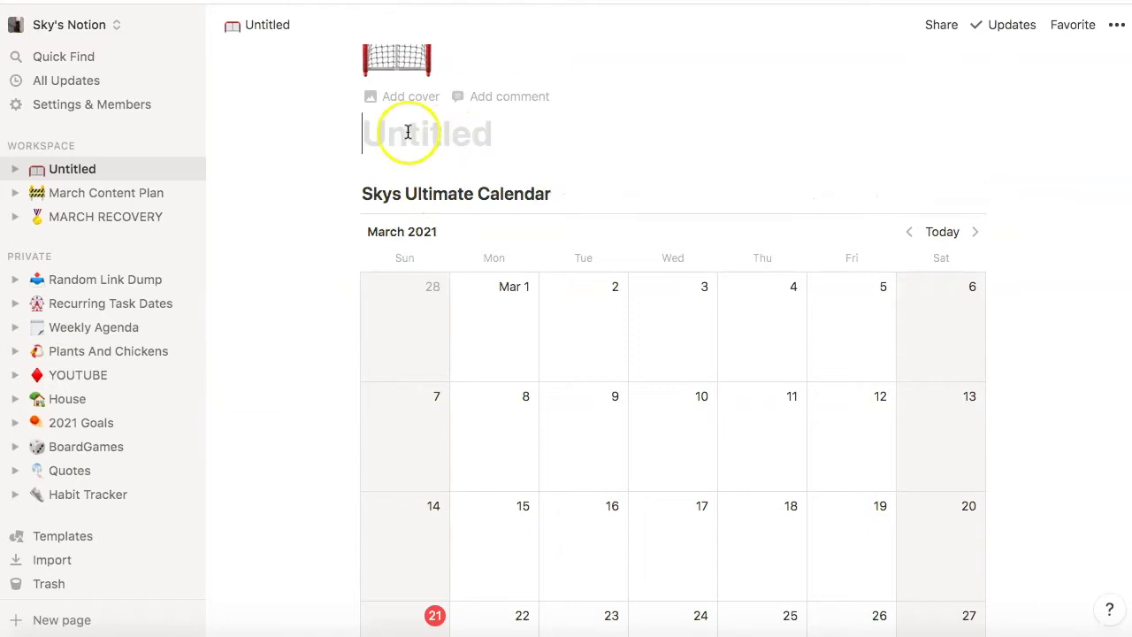
pyautogui.tripleClick(543, 193)
pyautogui.hotkey('ctrl', 'c')
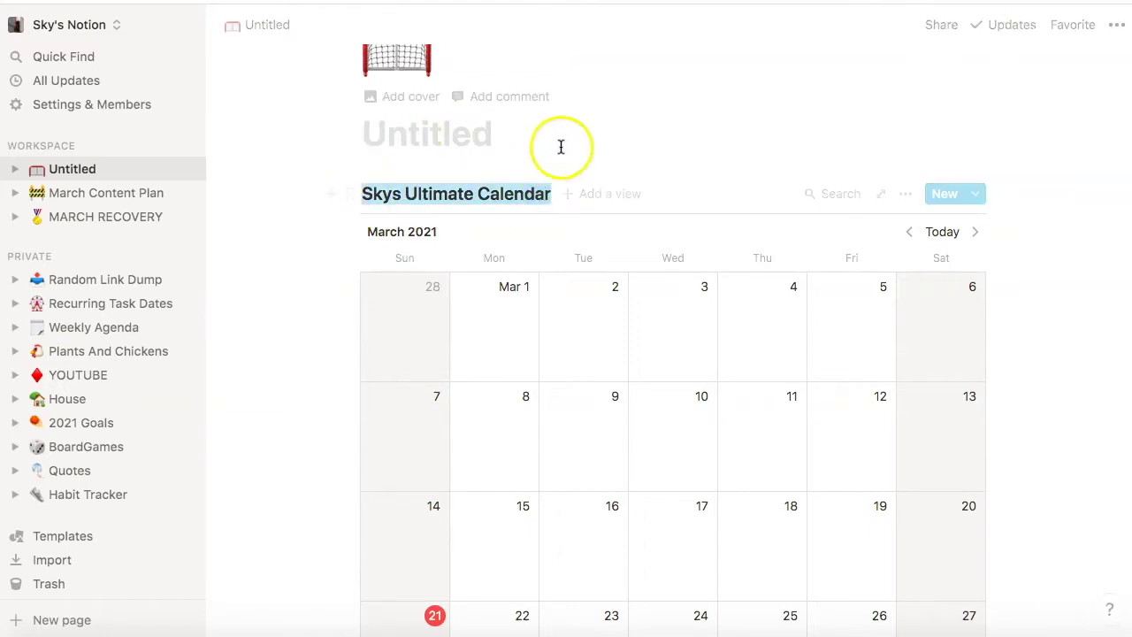
pyautogui.click(460, 142)
pyautogui.hotkey('ctrl', 'v')
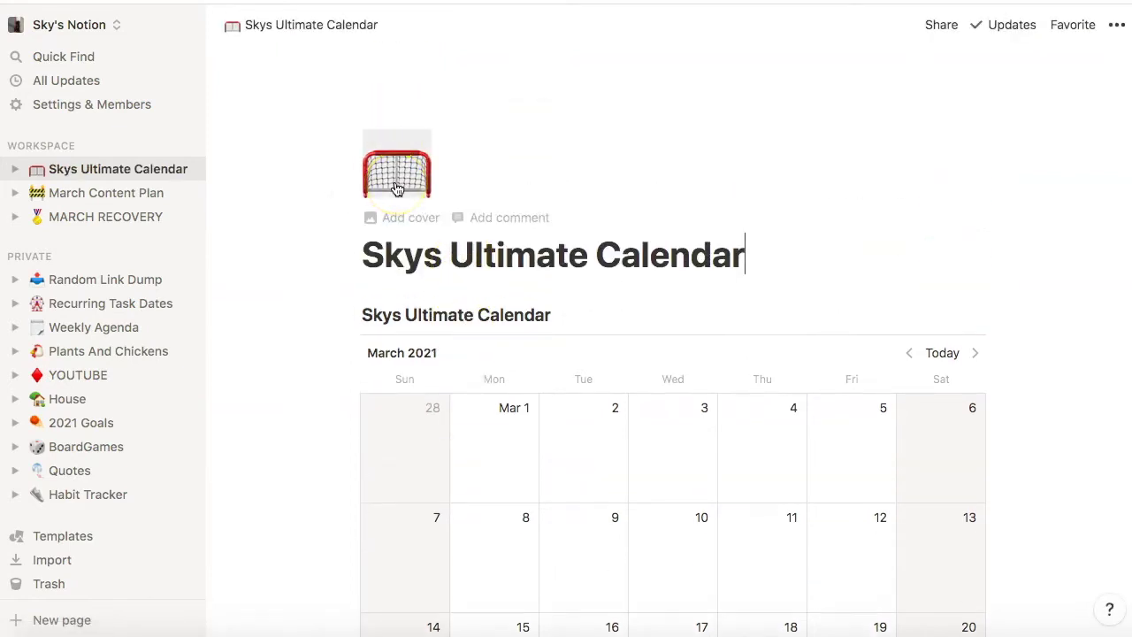
# Replace the page's goal-net icon with a randomly chosen emoji
pyautogui.click(398, 190)
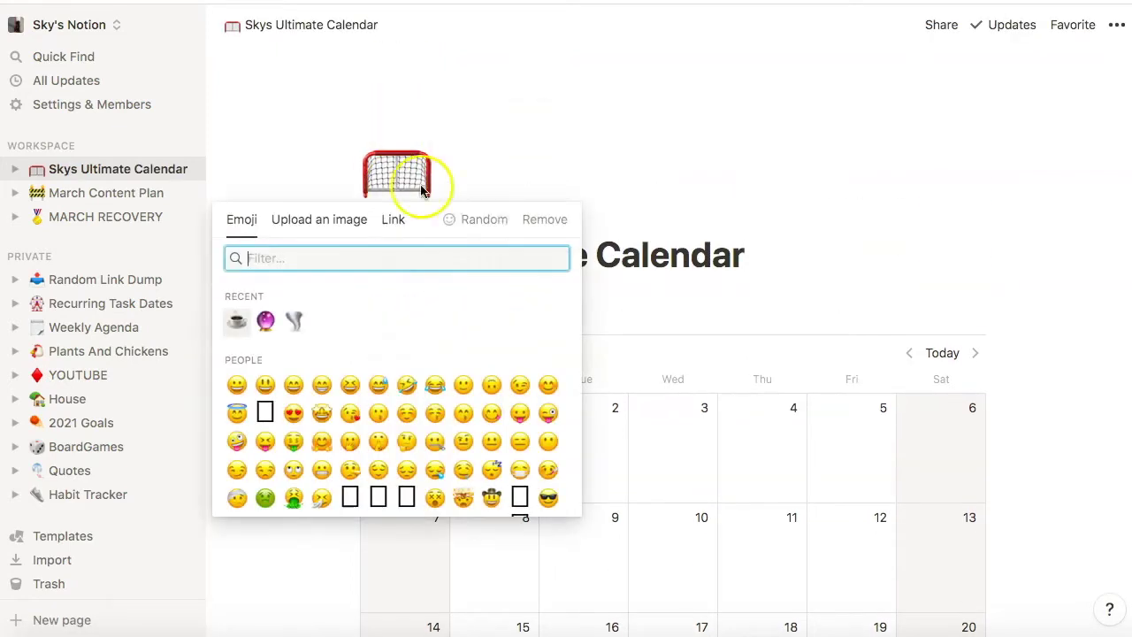
pyautogui.click(476, 223)
pyautogui.click(472, 222)
pyautogui.click(481, 187)
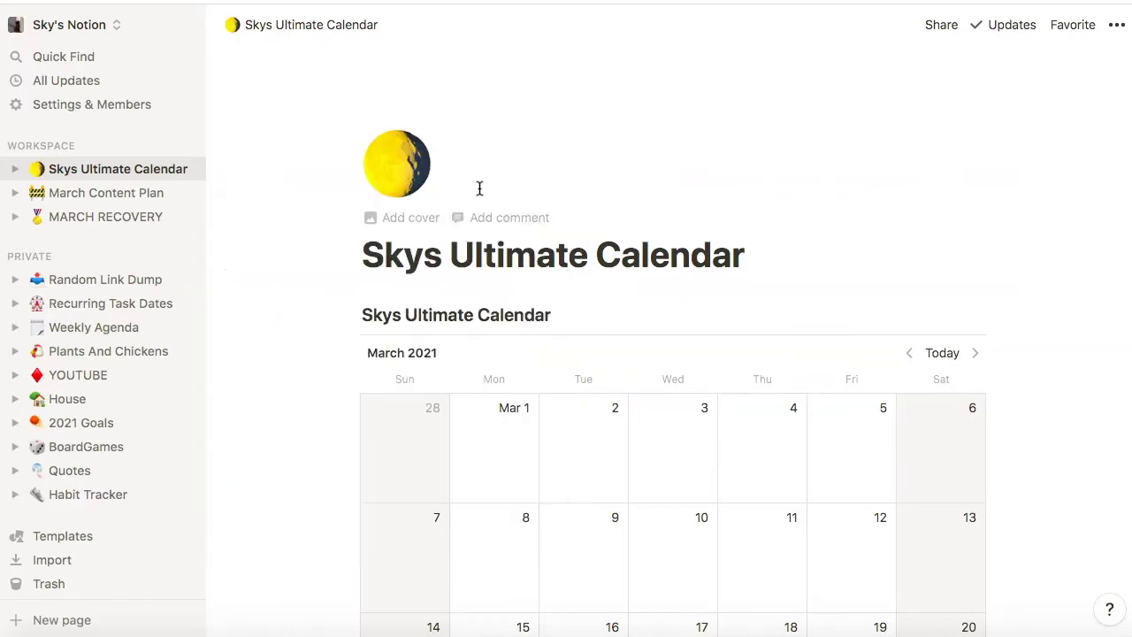
# Add an event on March 22 in the calendar, titled "Coffee with" followed by the guest's first name
pyautogui.scroll(-3, 606, 404)
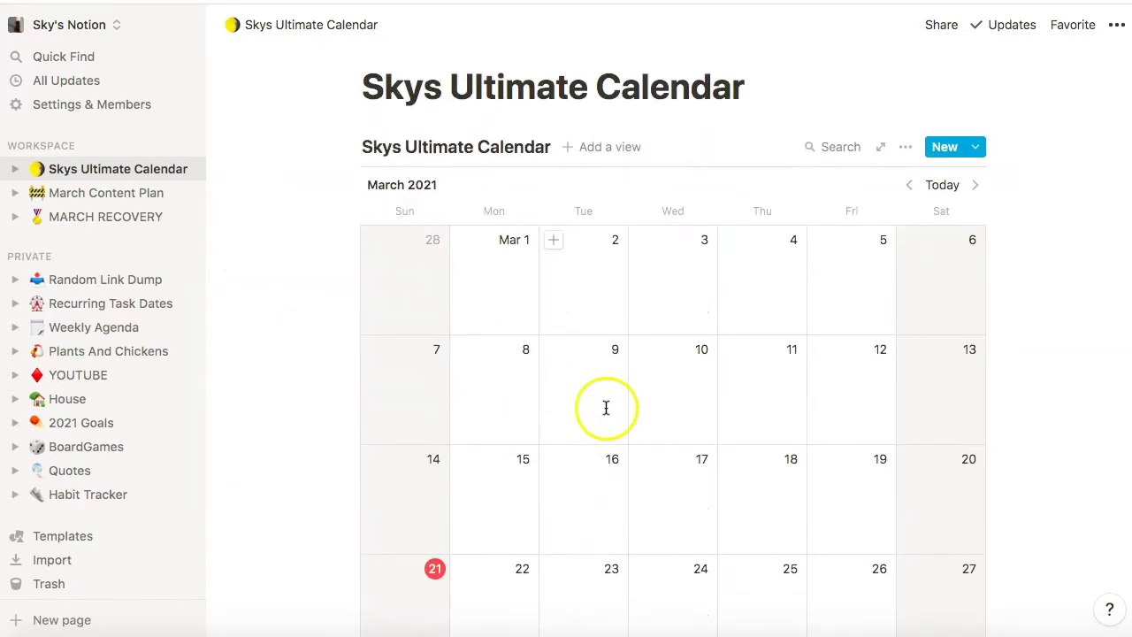
pyautogui.scroll(-5, 727, 418)
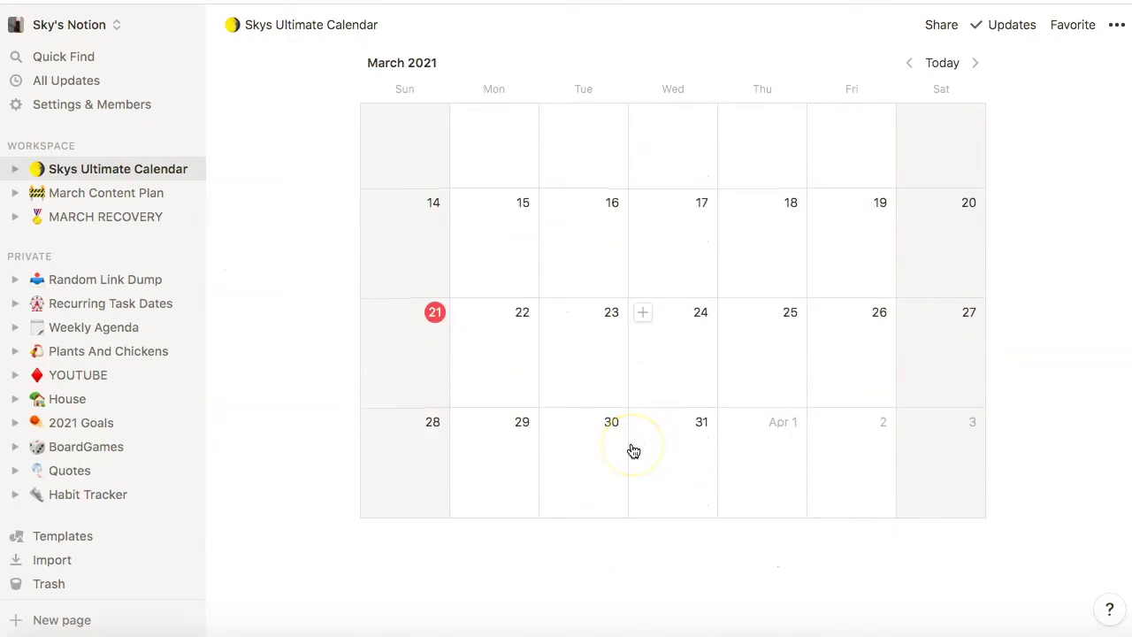
pyautogui.scroll(1, 531, 372)
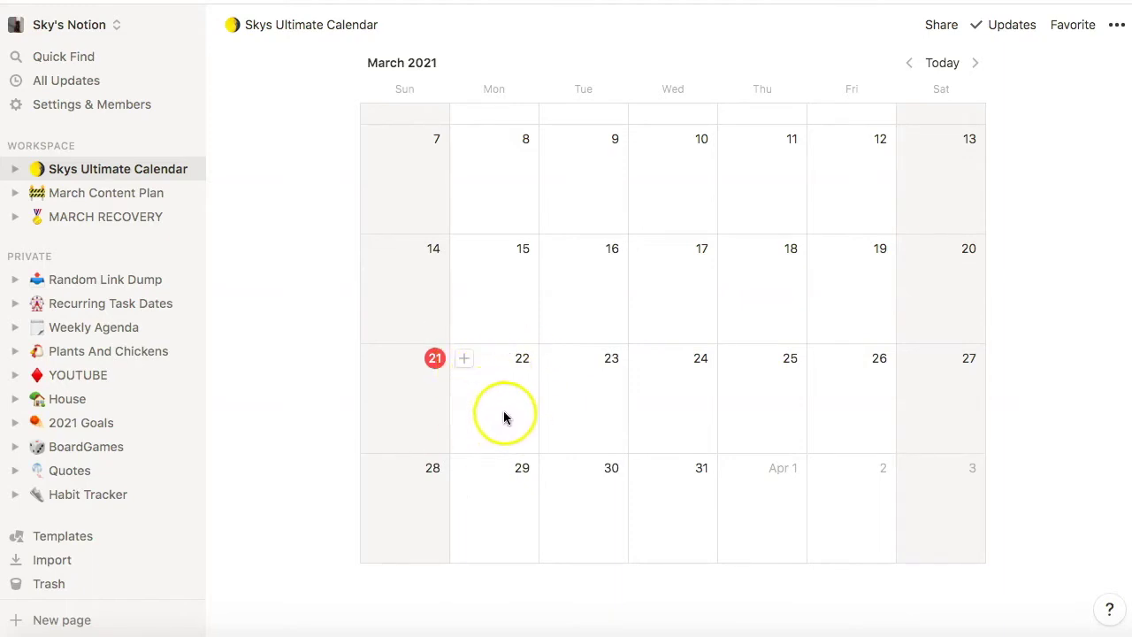
pyautogui.click(463, 361)
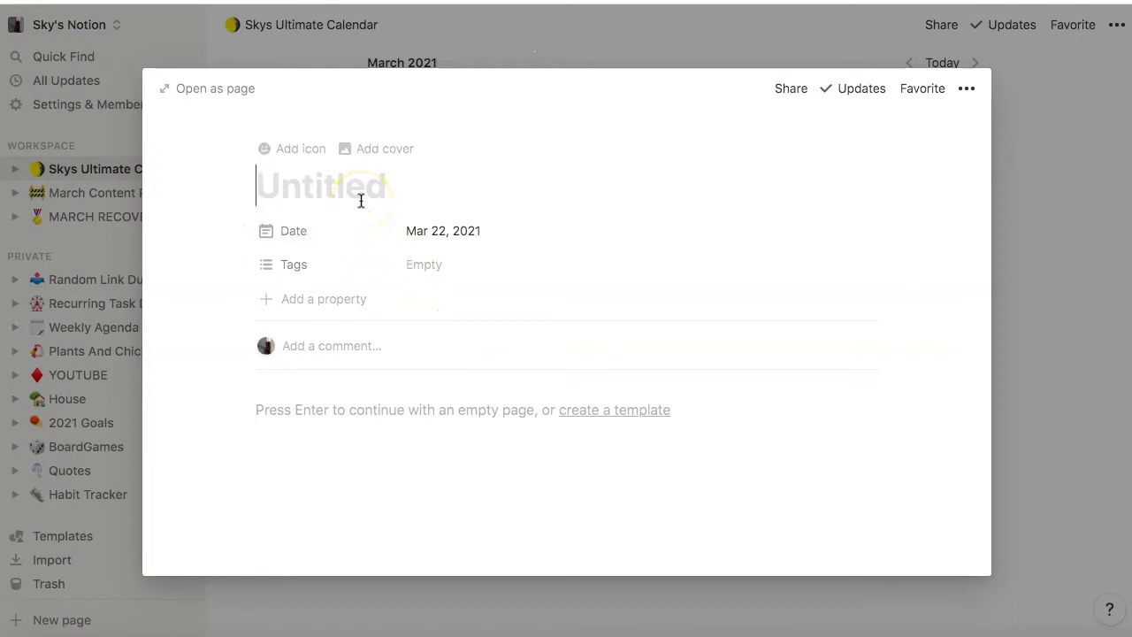
pyautogui.write('Coffee')
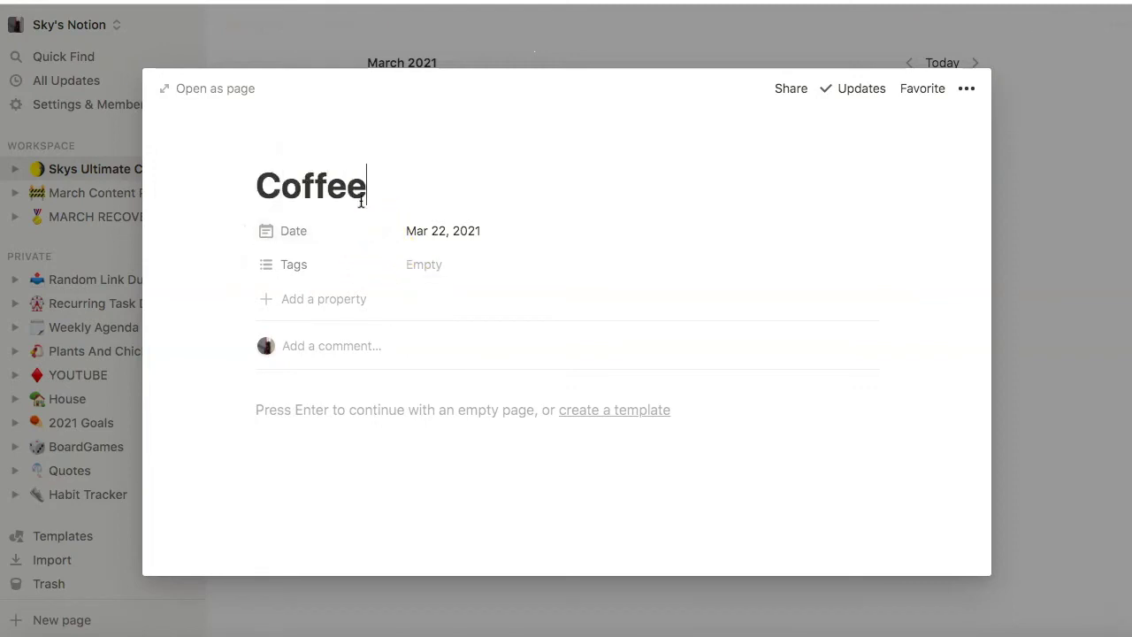
pyautogui.write(' with')
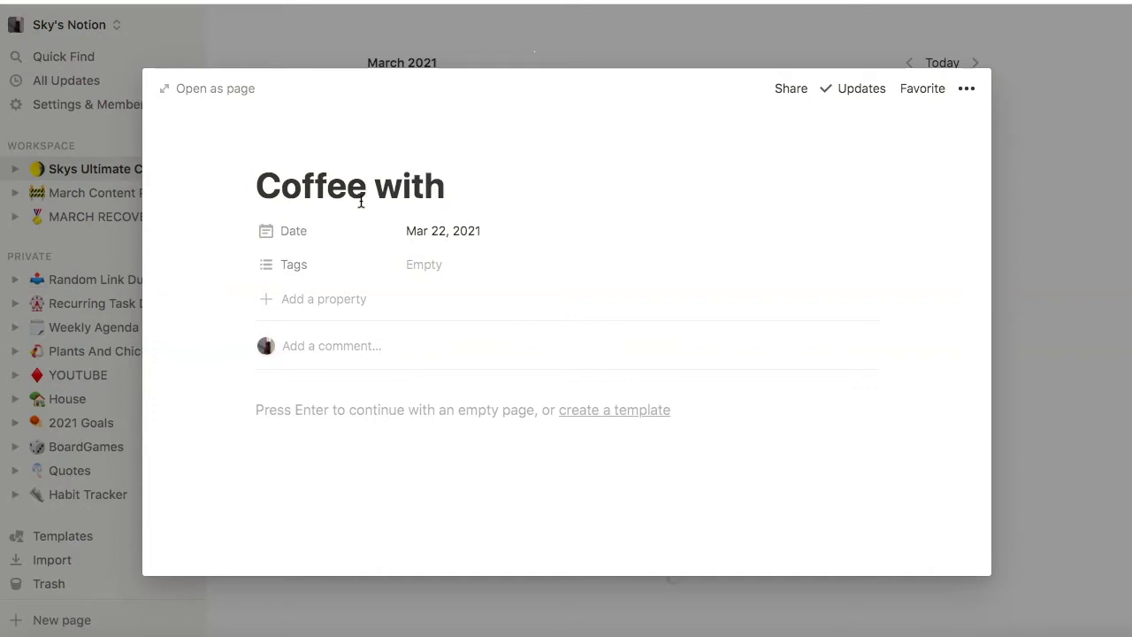
pyautogui.write(' the')
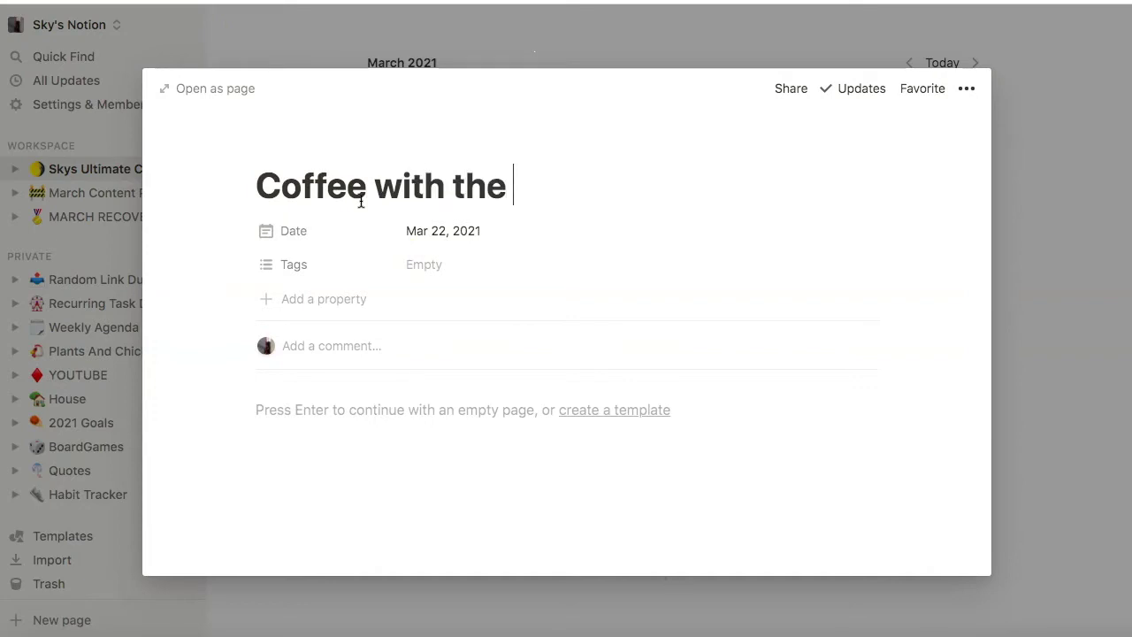
pyautogui.press('BackSpace')
pyautogui.press('BackSpace')
pyautogui.press('BackSpace')
pyautogui.press('BackSpace')
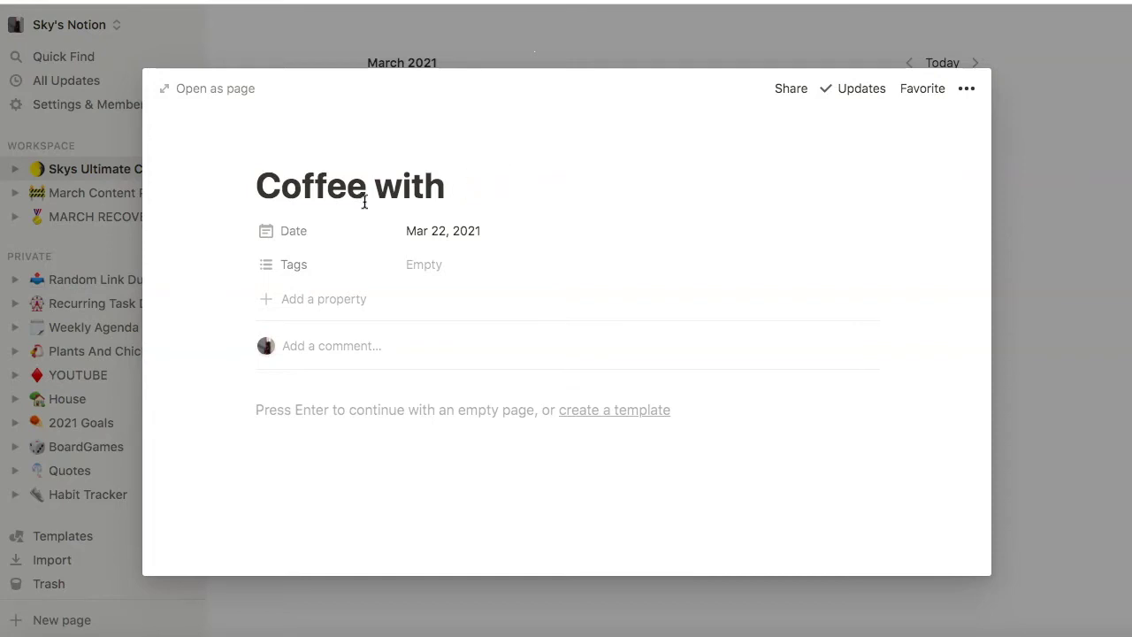
pyautogui.write('Cinthia')
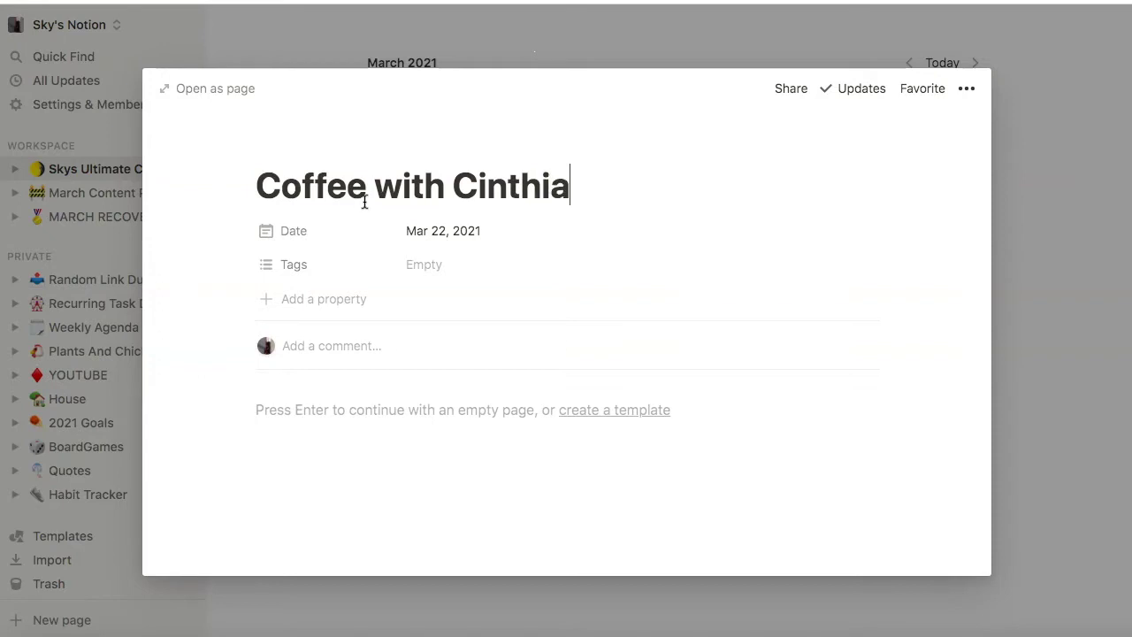
# Include a time in the event's date and set it to 2:00 PM
pyautogui.click(296, 239)
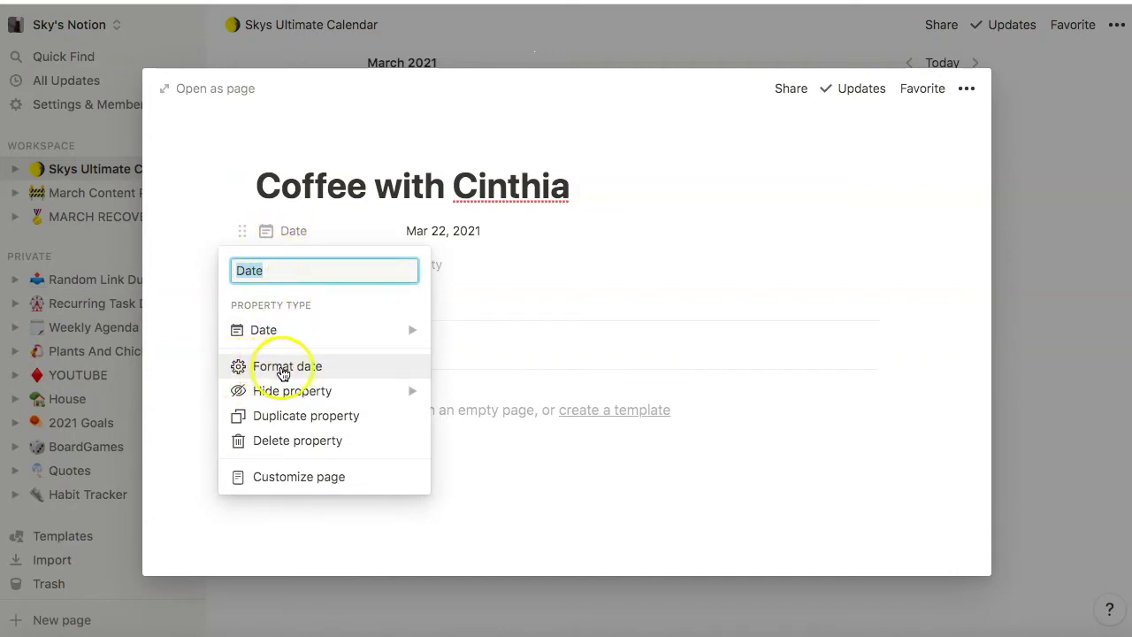
pyautogui.click(283, 372)
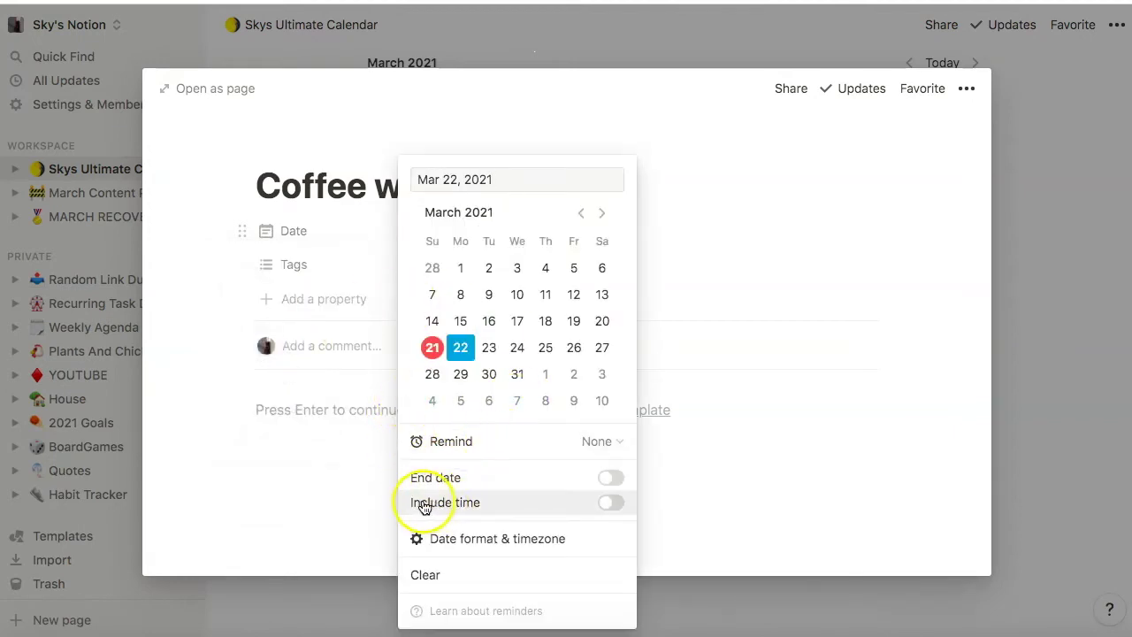
pyautogui.click(611, 502)
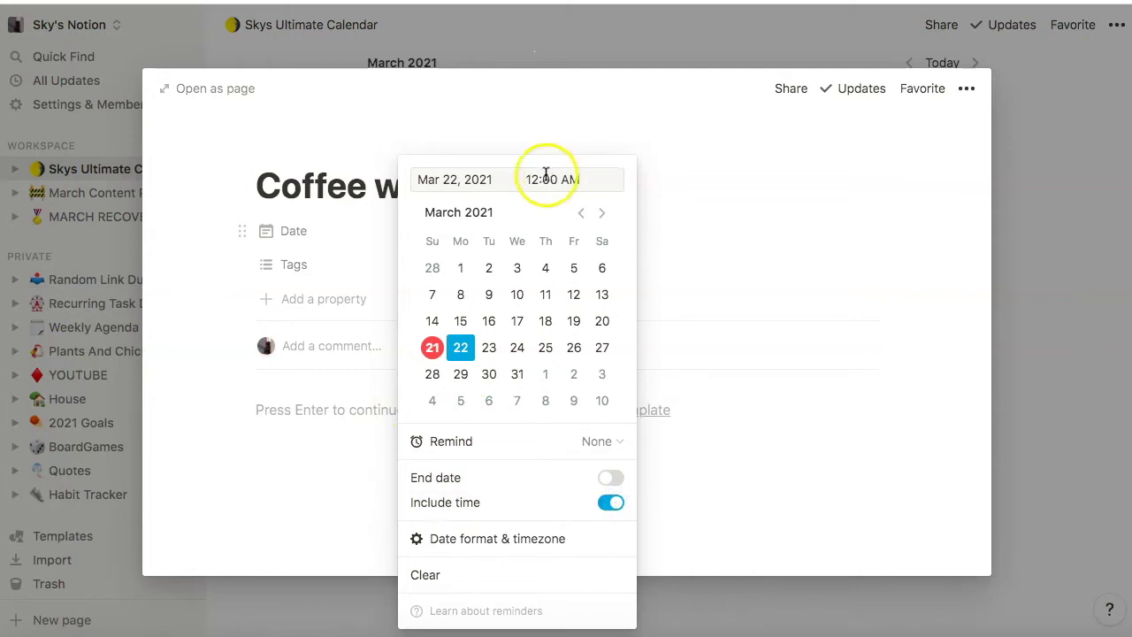
pyautogui.press('BackSpace')
pyautogui.press('BackSpace')
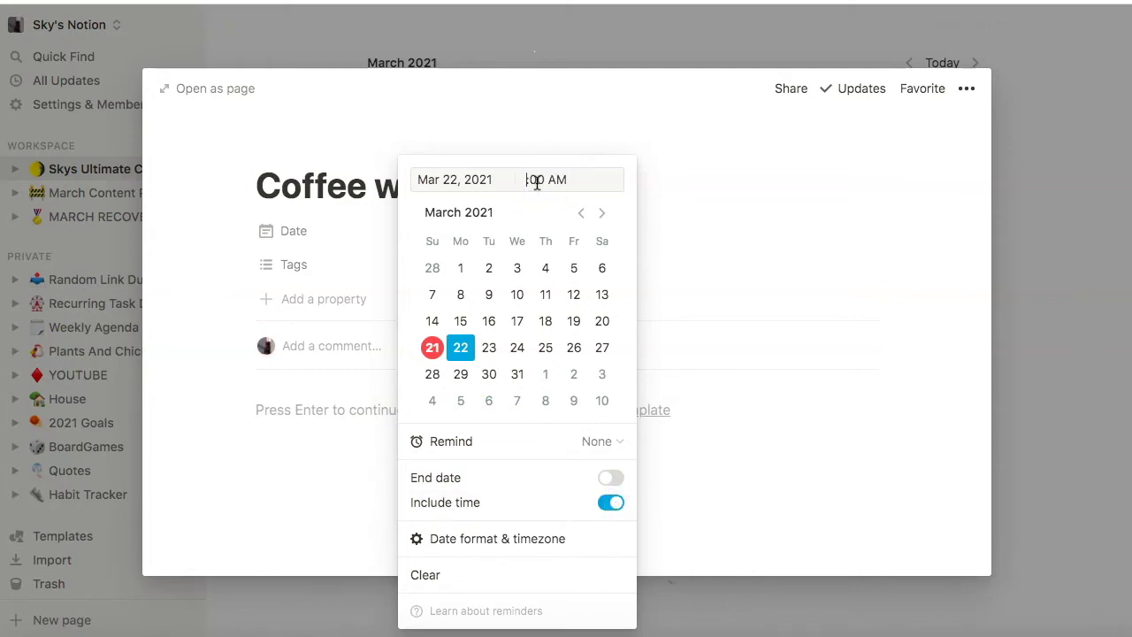
pyautogui.write('2')
pyautogui.click(548, 183)
pyautogui.press('BackSpace')
pyautogui.press('BackSpace')
pyautogui.write('00 PM')
# Set the event's reminder to 1 hour before
pyautogui.click(595, 441)
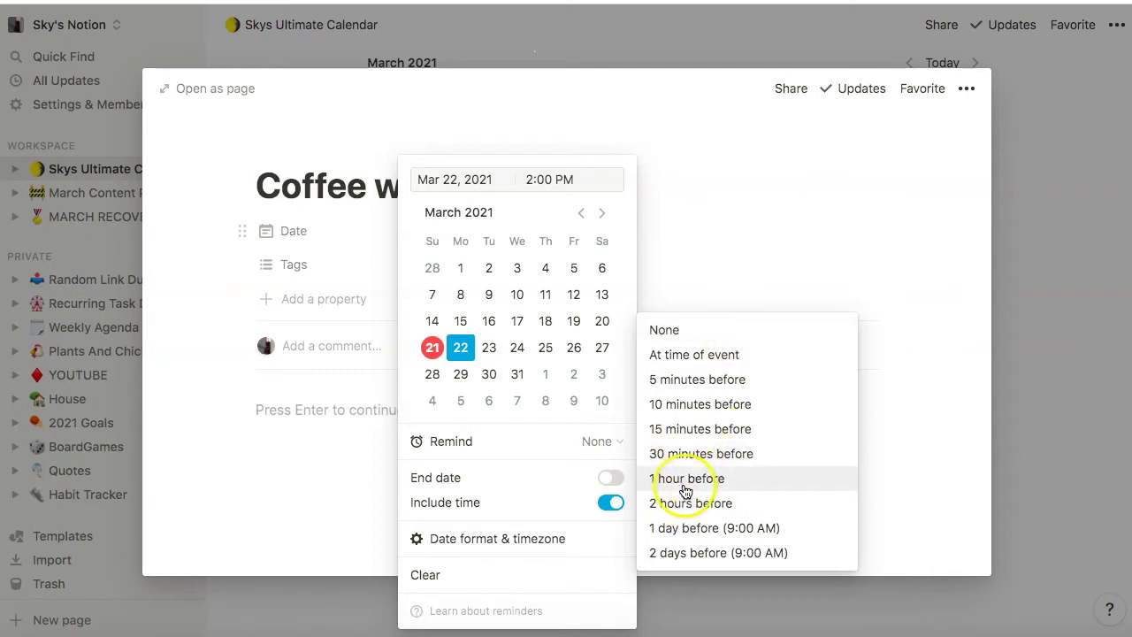
pyautogui.click(678, 484)
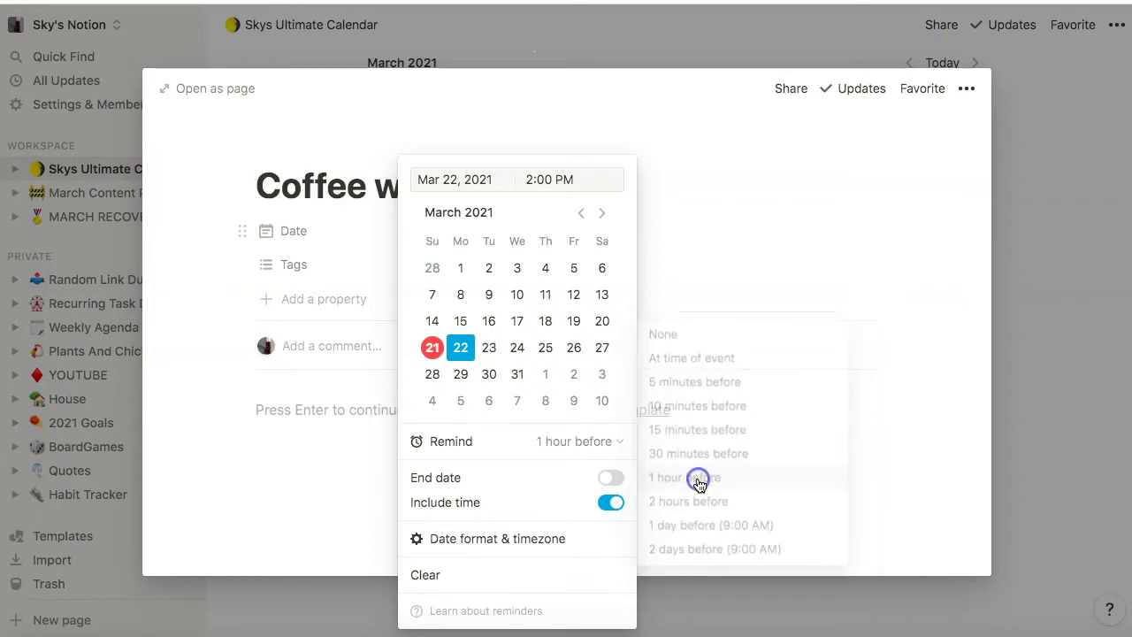
pyautogui.click(754, 474)
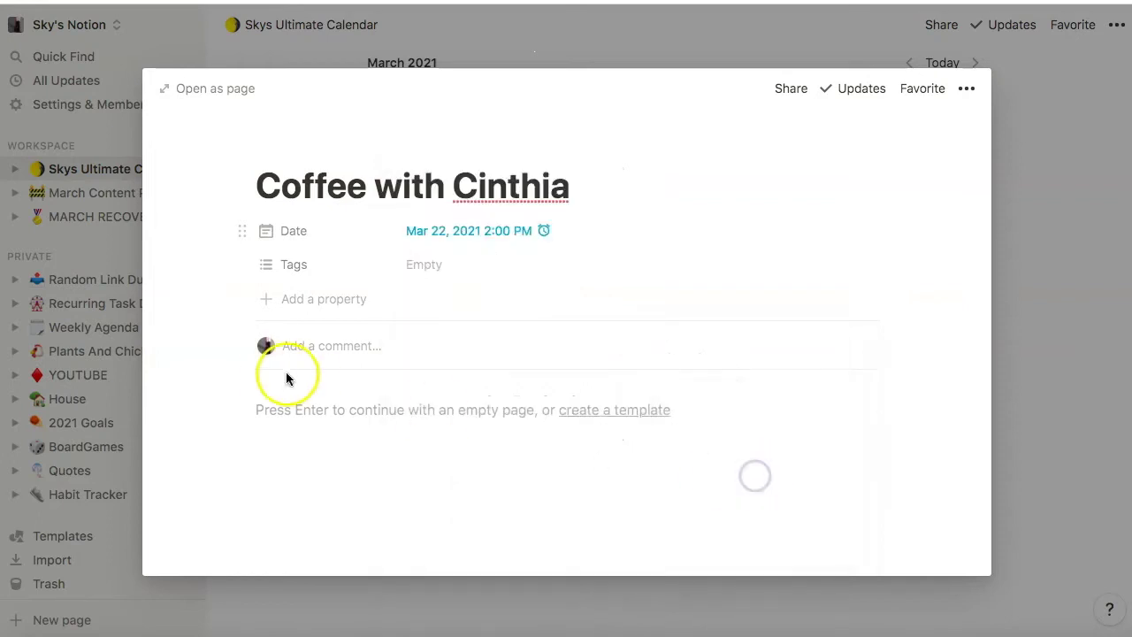
# Create a new tag named SOCIAL and assign it to the coffee event
pyautogui.click(441, 277)
pyautogui.write('S')
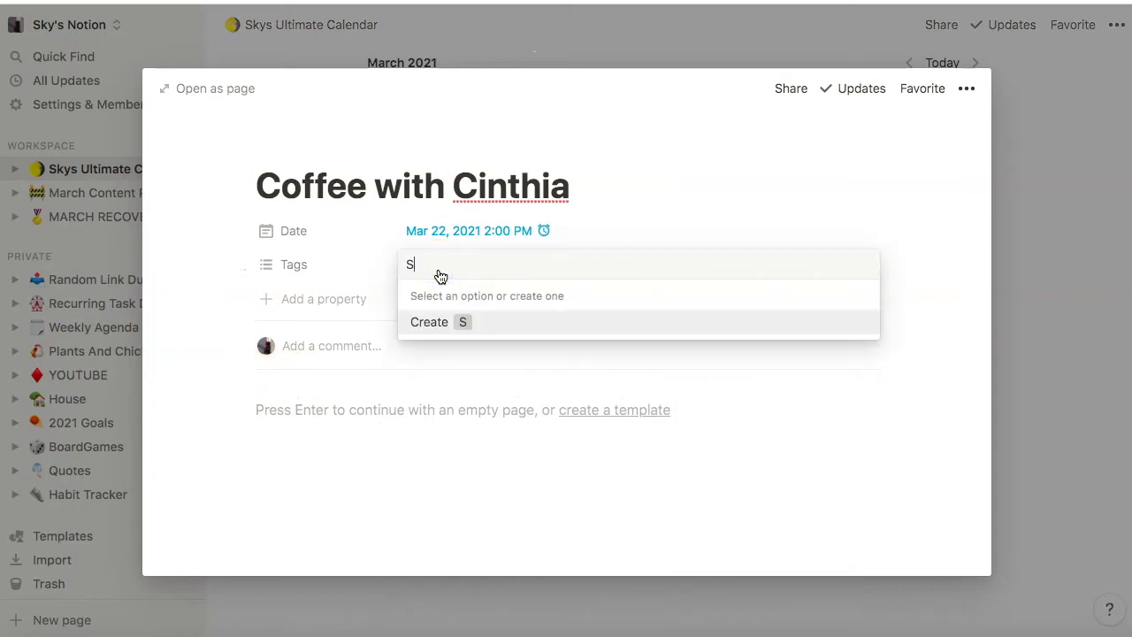
pyautogui.write('OCIAL')
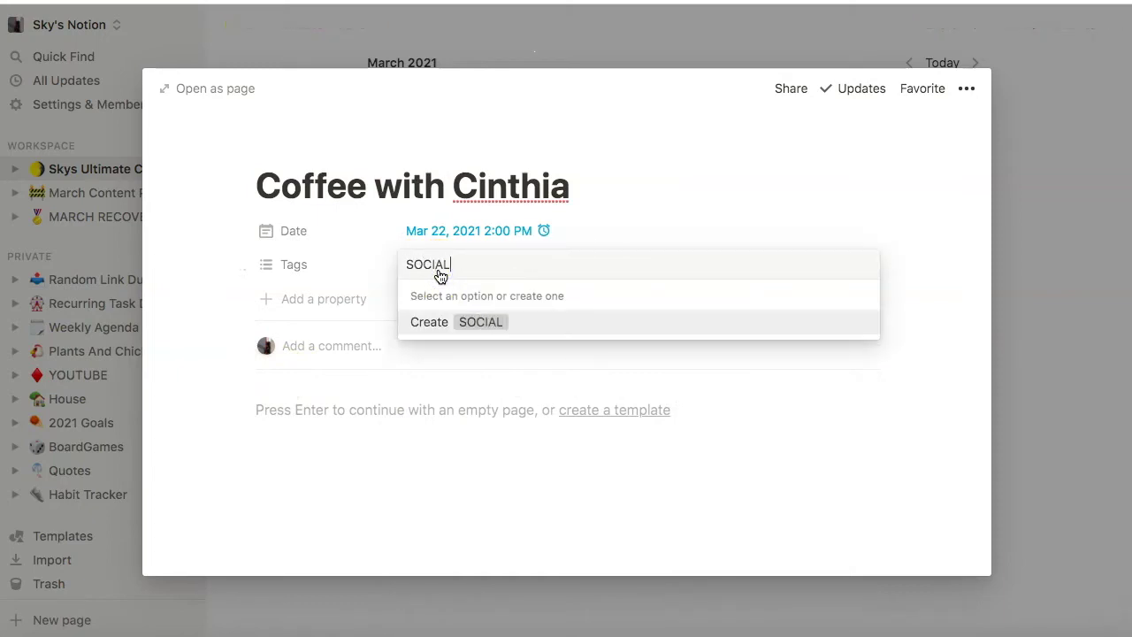
pyautogui.click(502, 330)
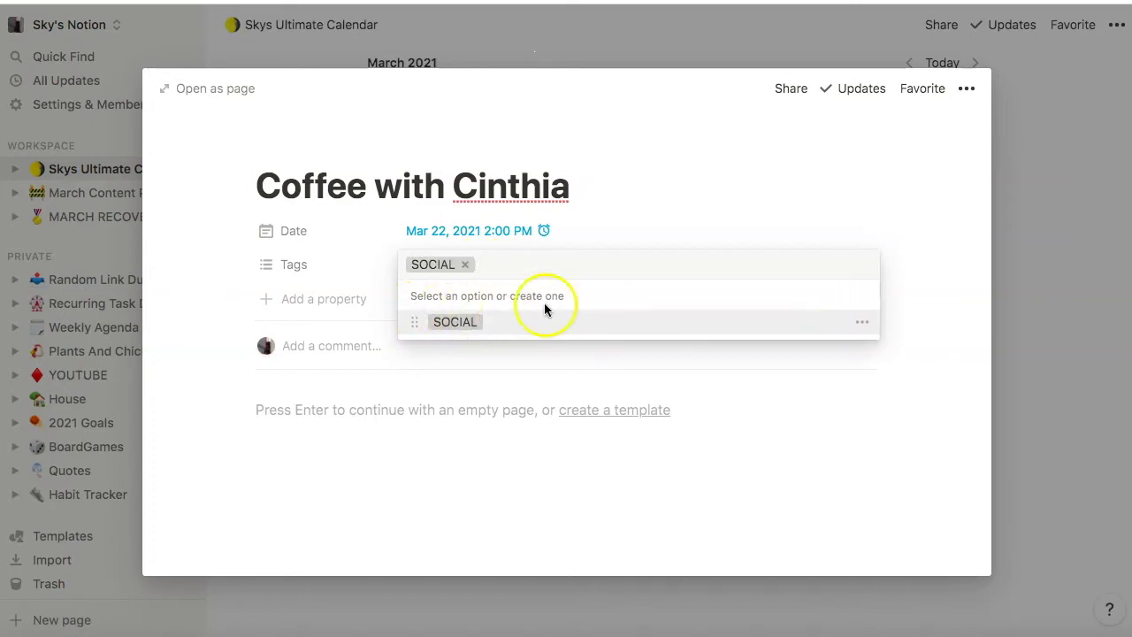
# Change the SOCIAL tag's color to yellow and finish editing the tags
pyautogui.click(839, 334)
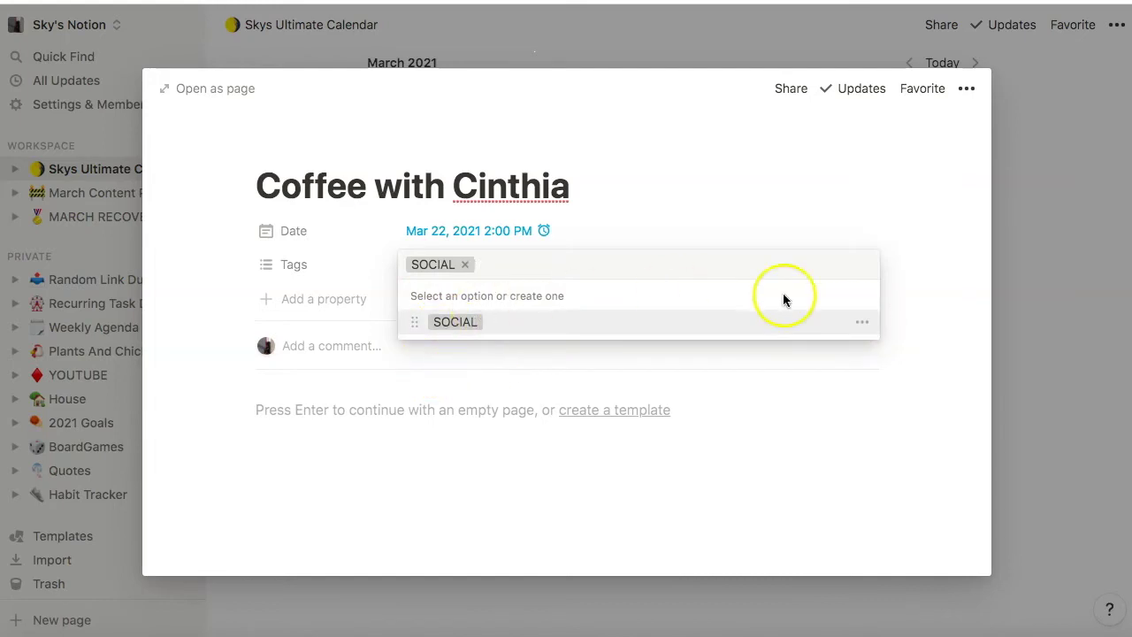
pyautogui.click(862, 322)
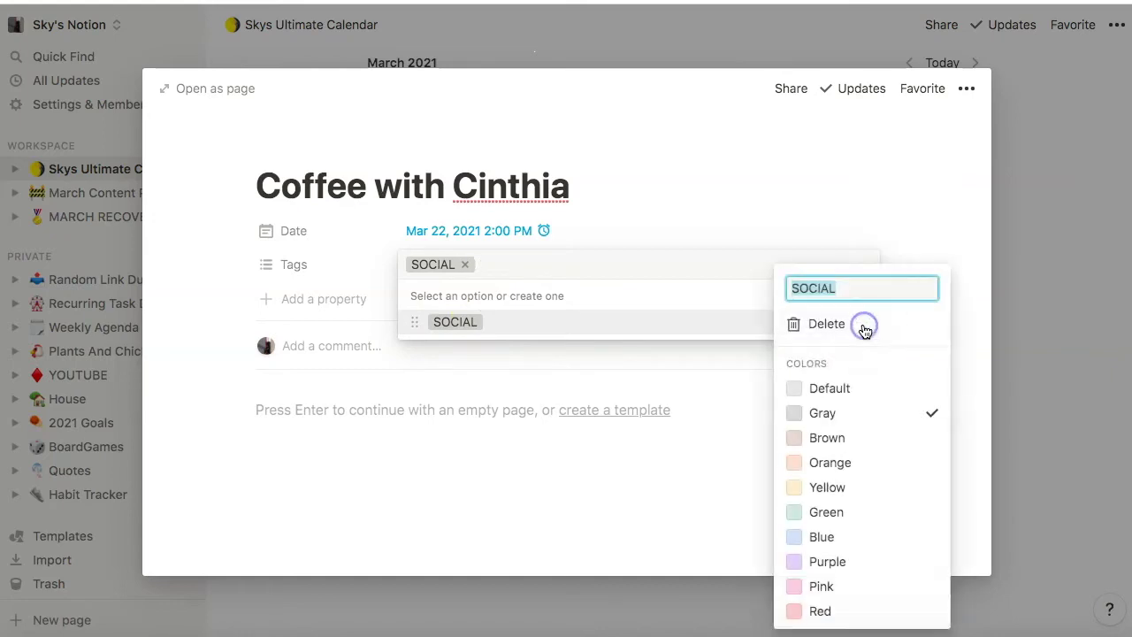
pyautogui.click(843, 487)
pyautogui.click(538, 535)
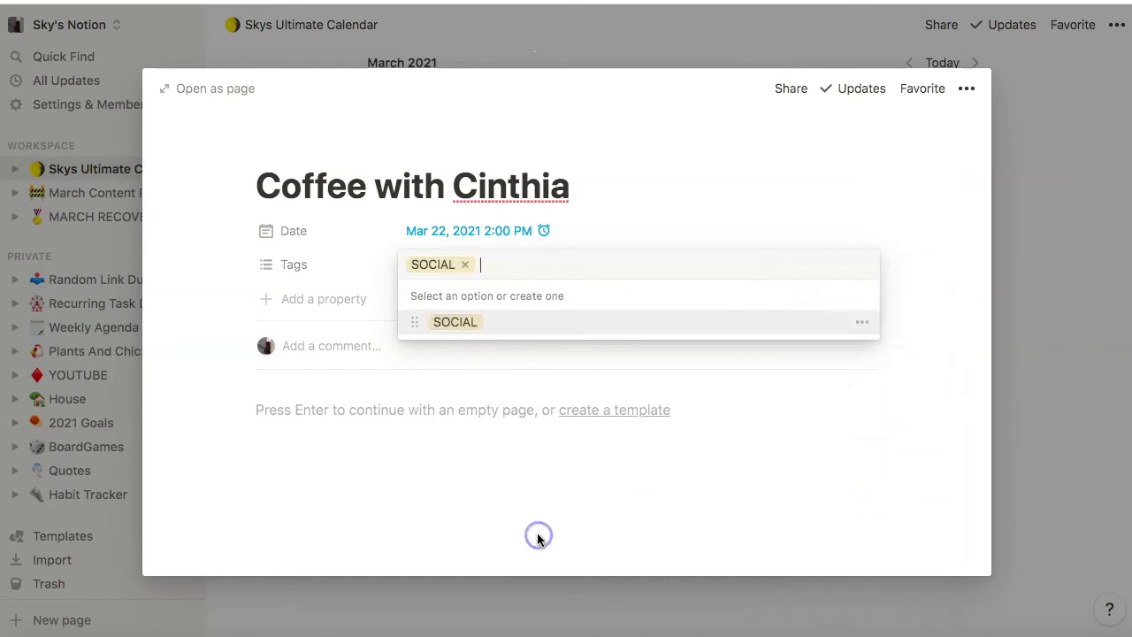
pyautogui.click(778, 356)
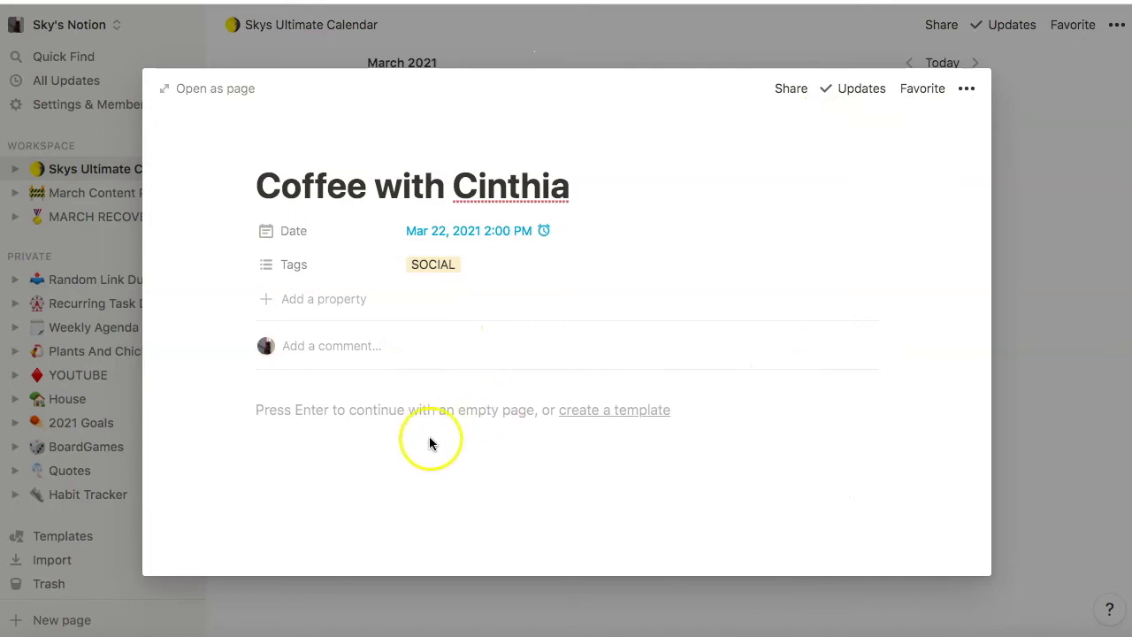
pyautogui.click(430, 414)
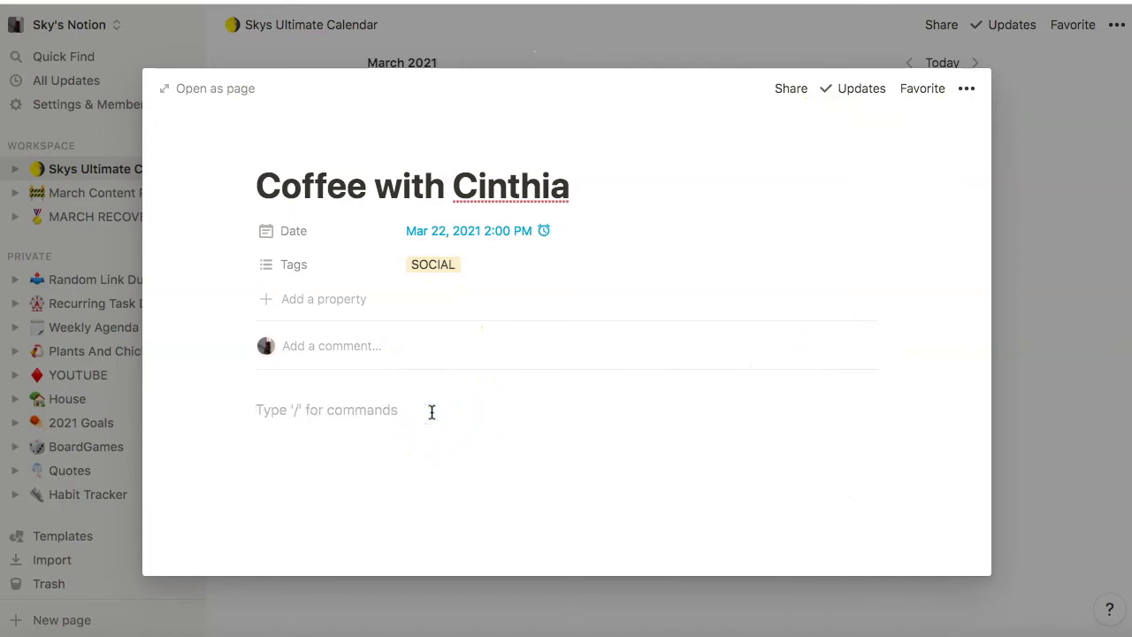
pyautogui.write('@')
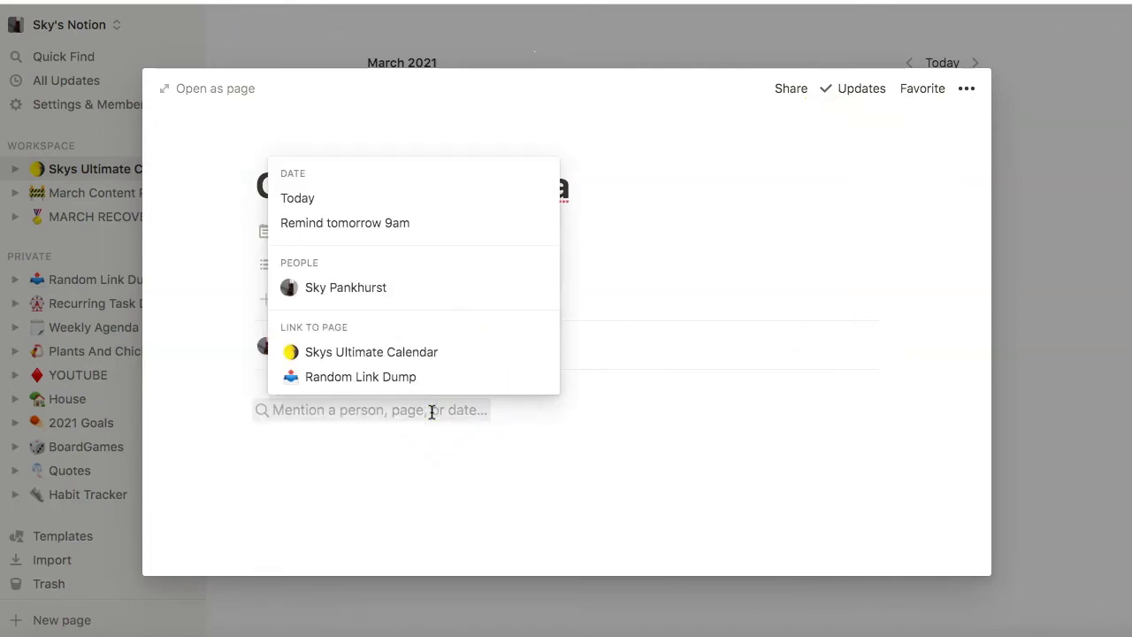
pyautogui.press('Escape')
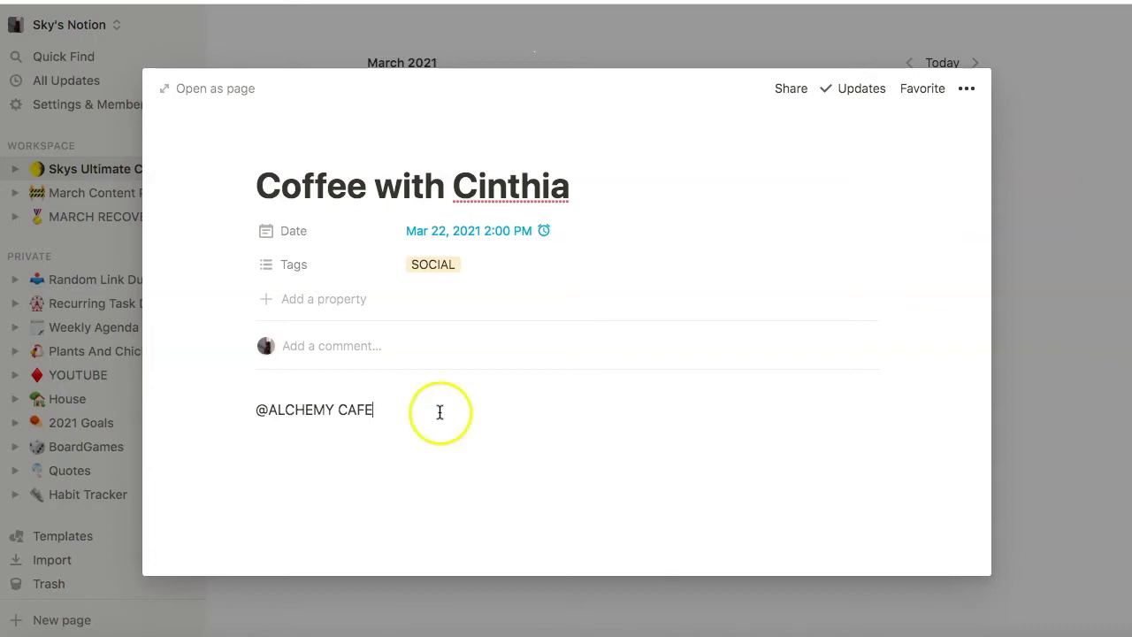
pyautogui.click(1074, 252)
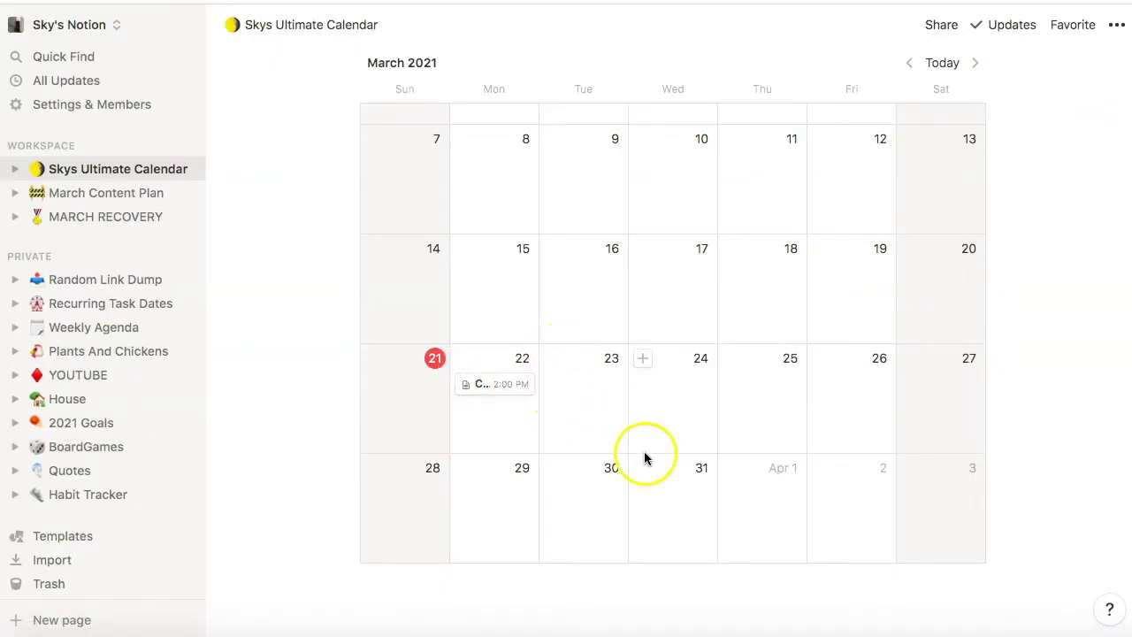
# Add an event on March 28 in the calendar, titled "BIRD WATCHING SEMINAR"
pyautogui.click(379, 469)
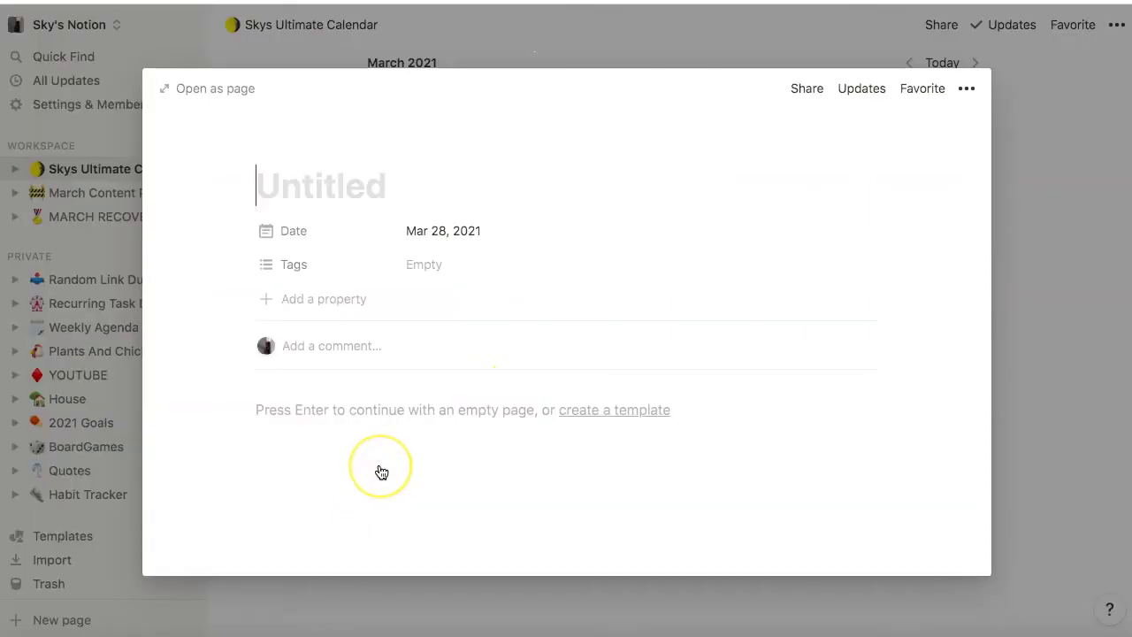
pyautogui.moveTo(303, 202)
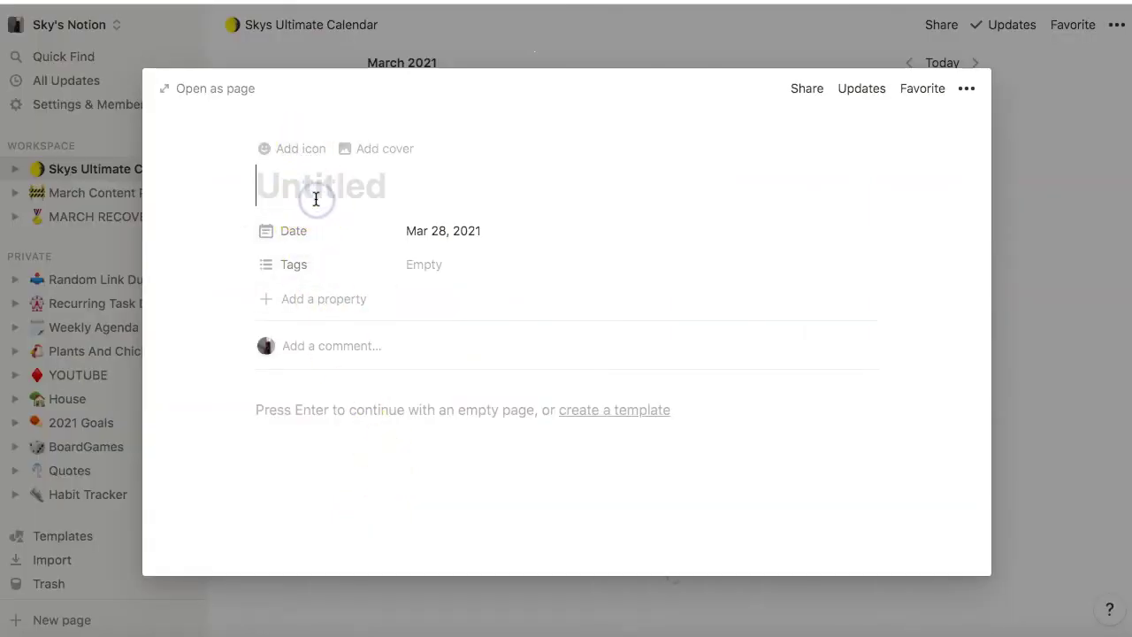
pyautogui.write('BIRD ')
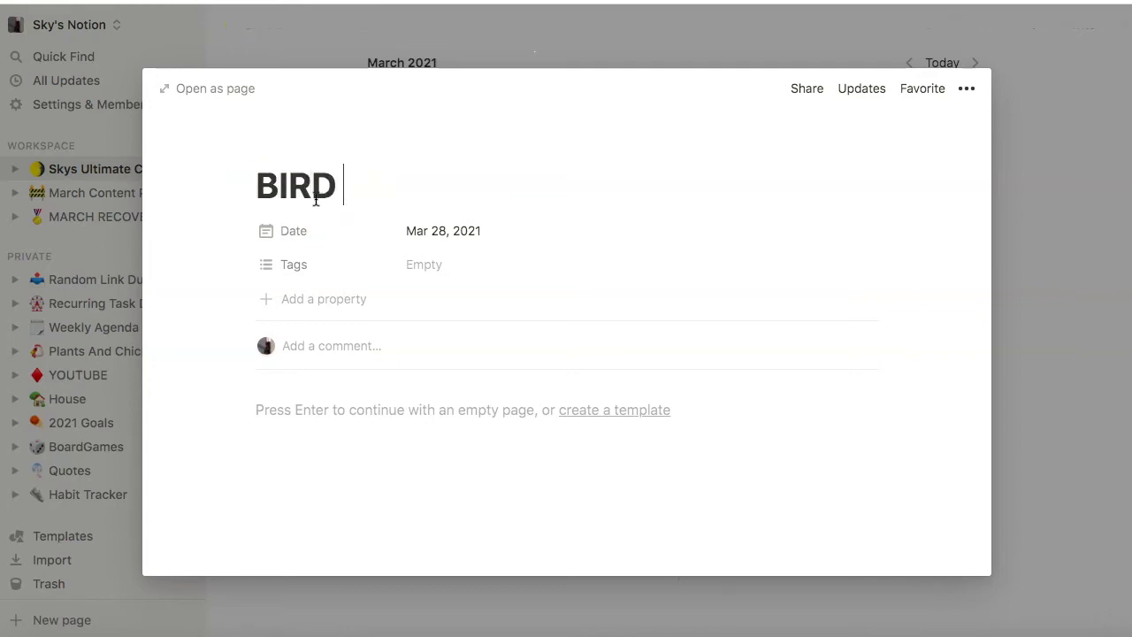
pyautogui.write('WATCHING')
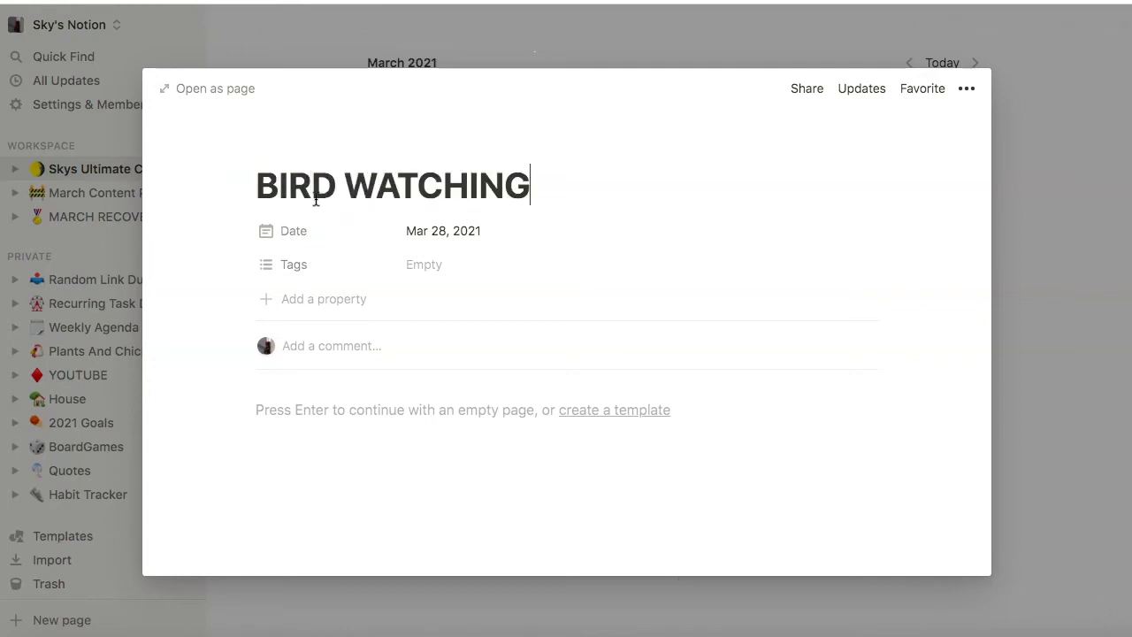
pyautogui.write(' SEMI')
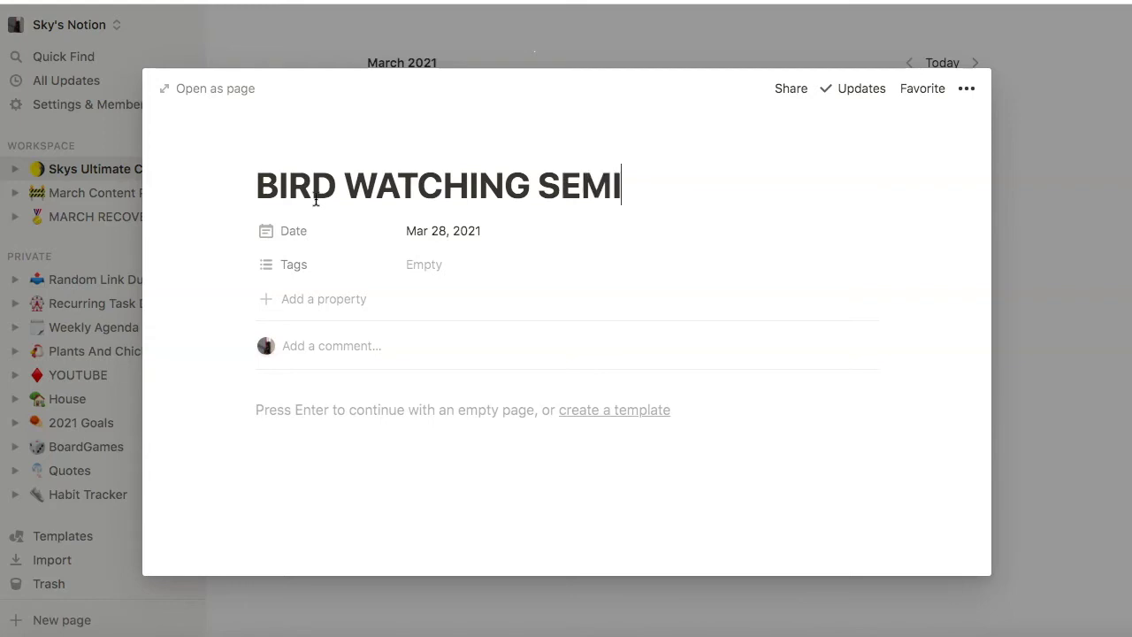
pyautogui.write('NAR')
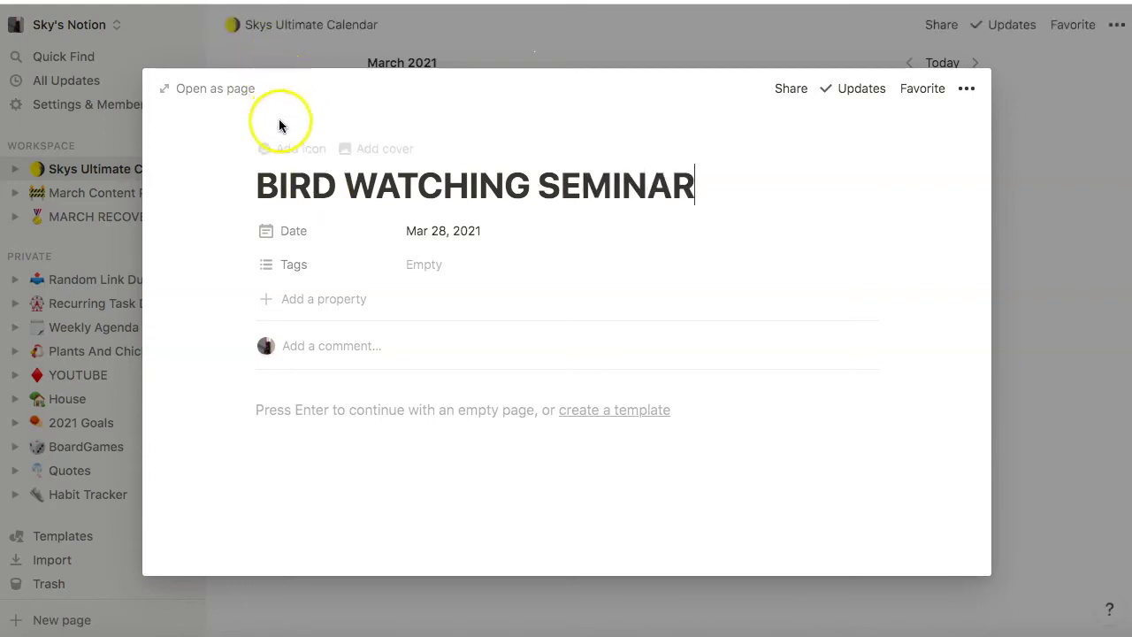
# Give the seminar event a blue bird head emoji icon, found by filtering for "BIRD"
pyautogui.click(284, 146)
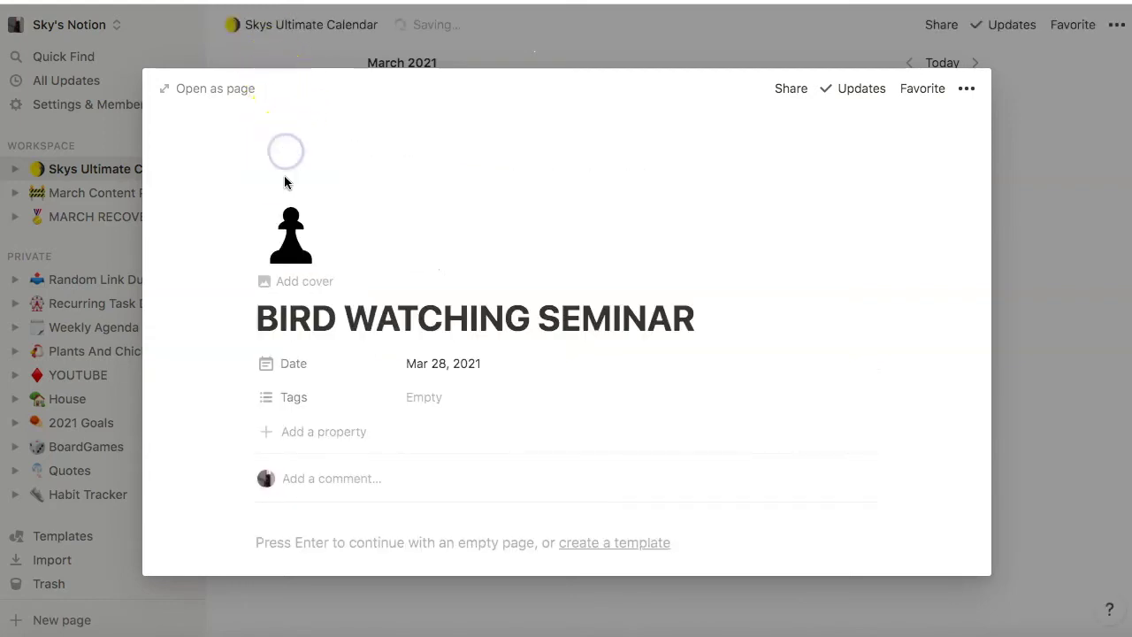
pyautogui.click(292, 251)
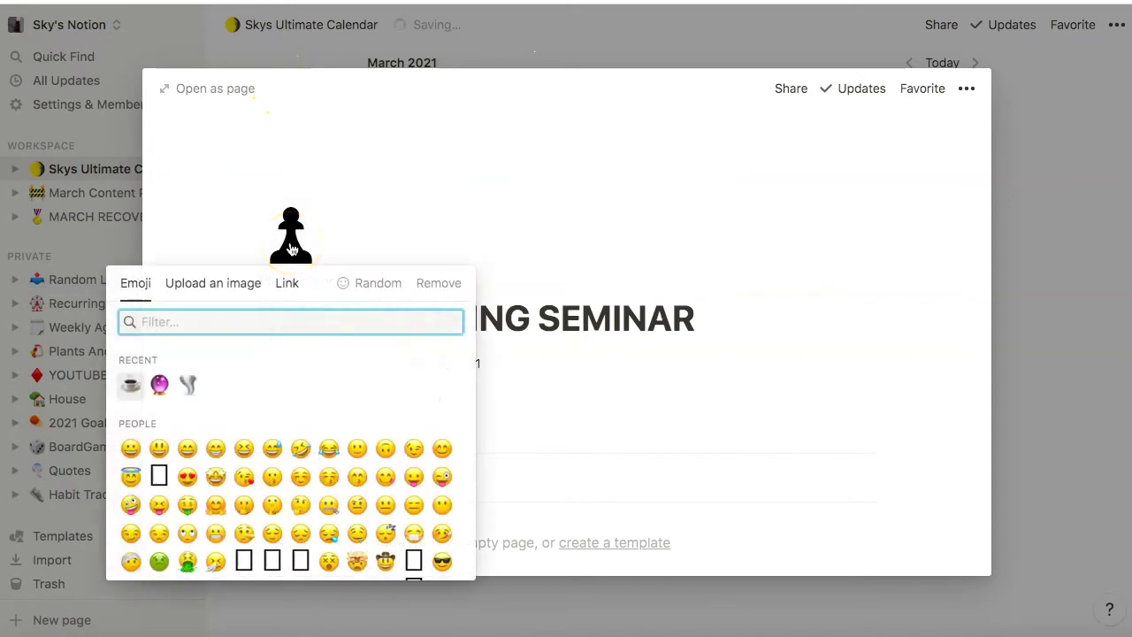
pyautogui.write('BIRD')
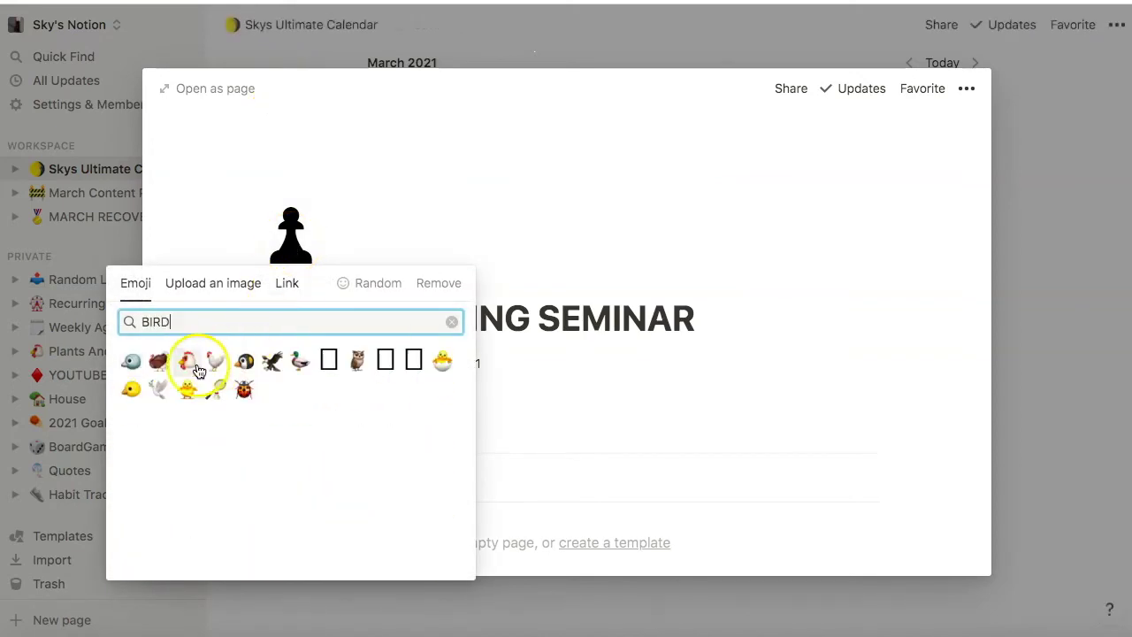
pyautogui.click(130, 361)
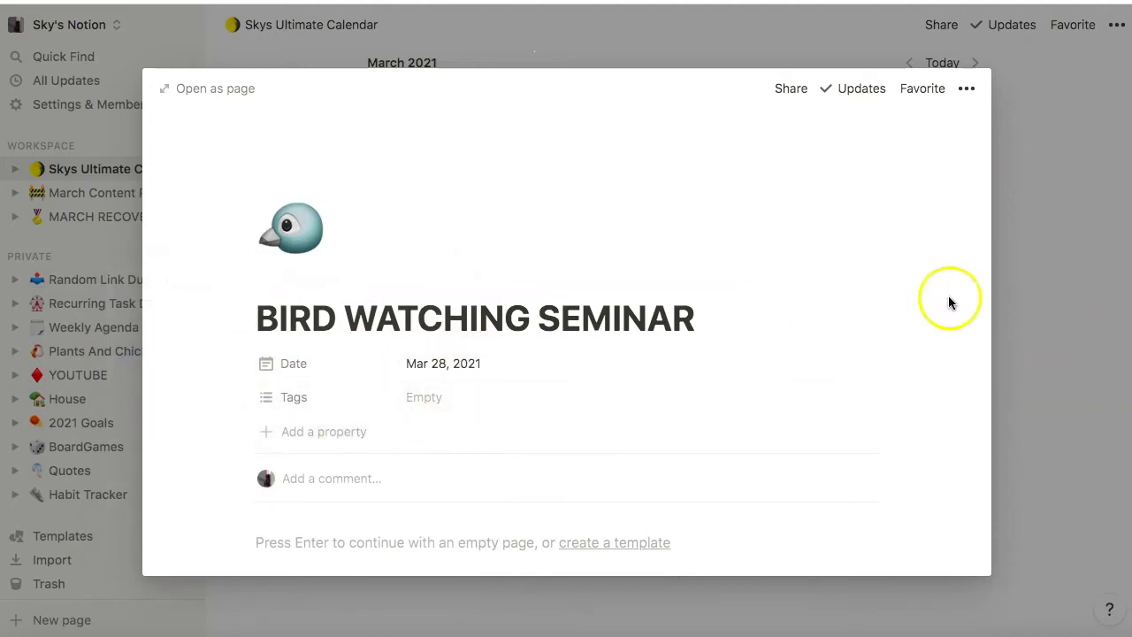
# Create an EVENT tag, assign it to the seminar, and return to the calendar
pyautogui.click(437, 404)
pyautogui.write('E')
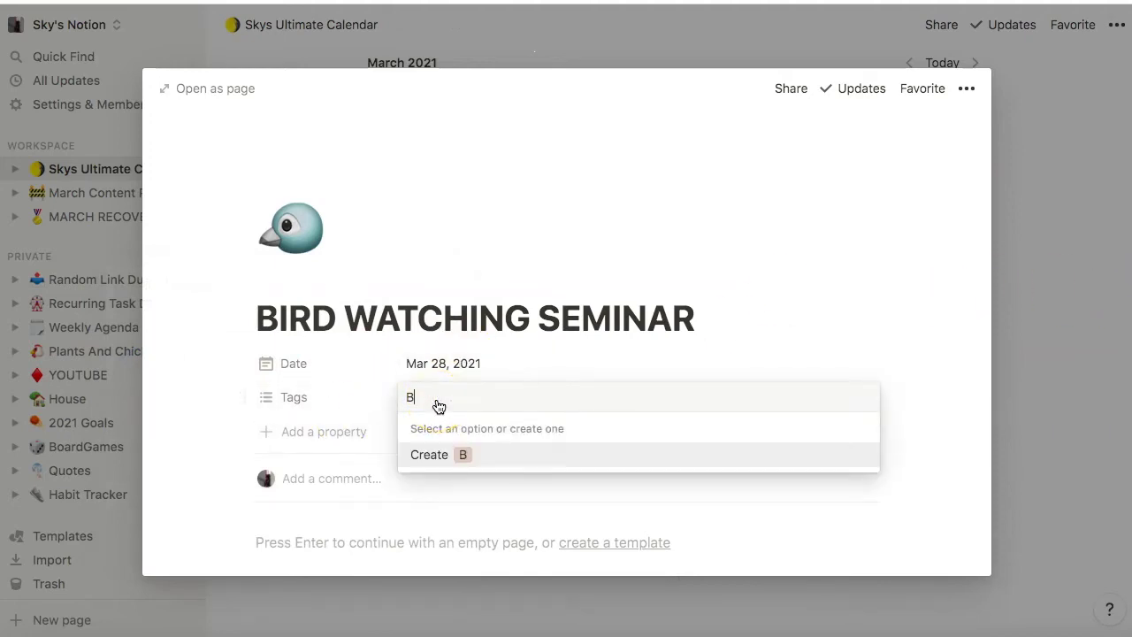
pyautogui.press('BackSpace')
pyautogui.write('EVENT')
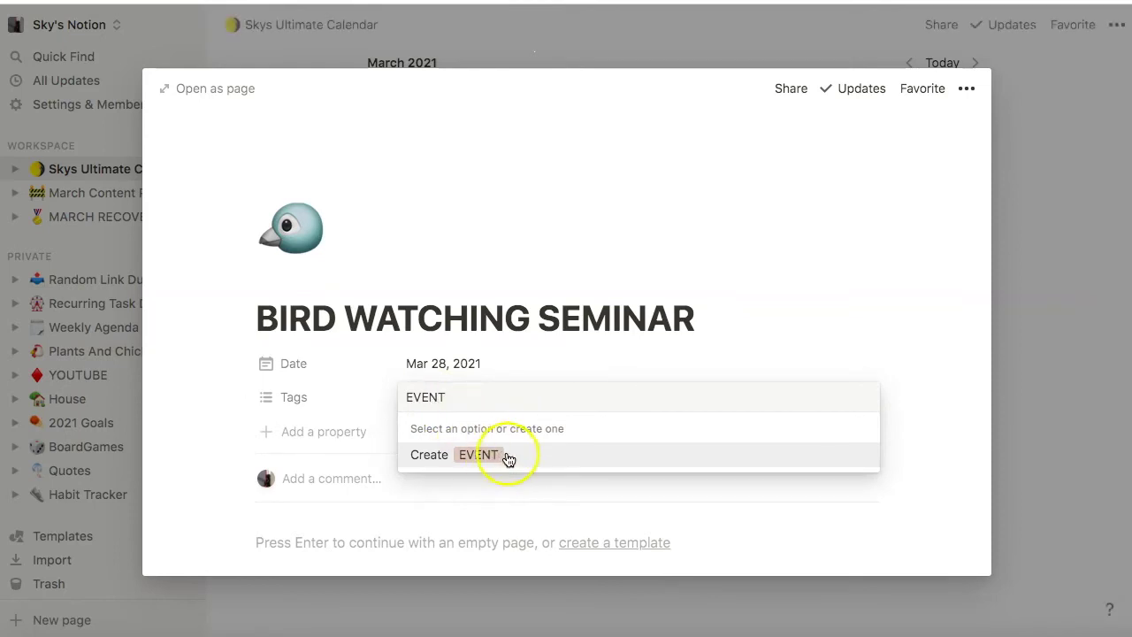
pyautogui.click(865, 460)
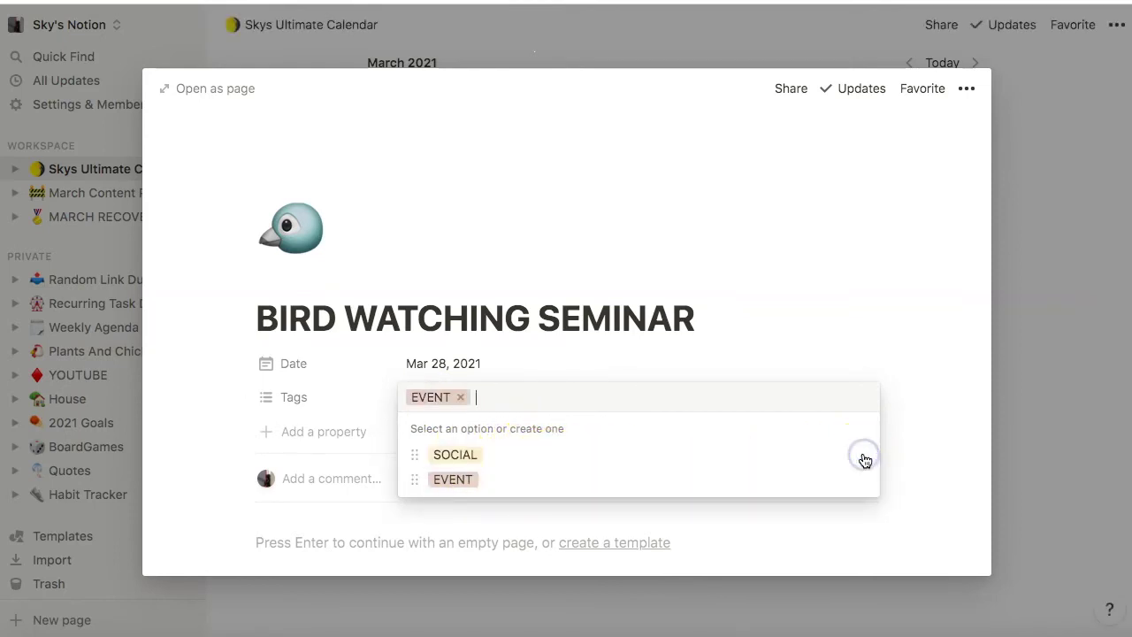
pyautogui.click(770, 297)
pyautogui.click(1014, 266)
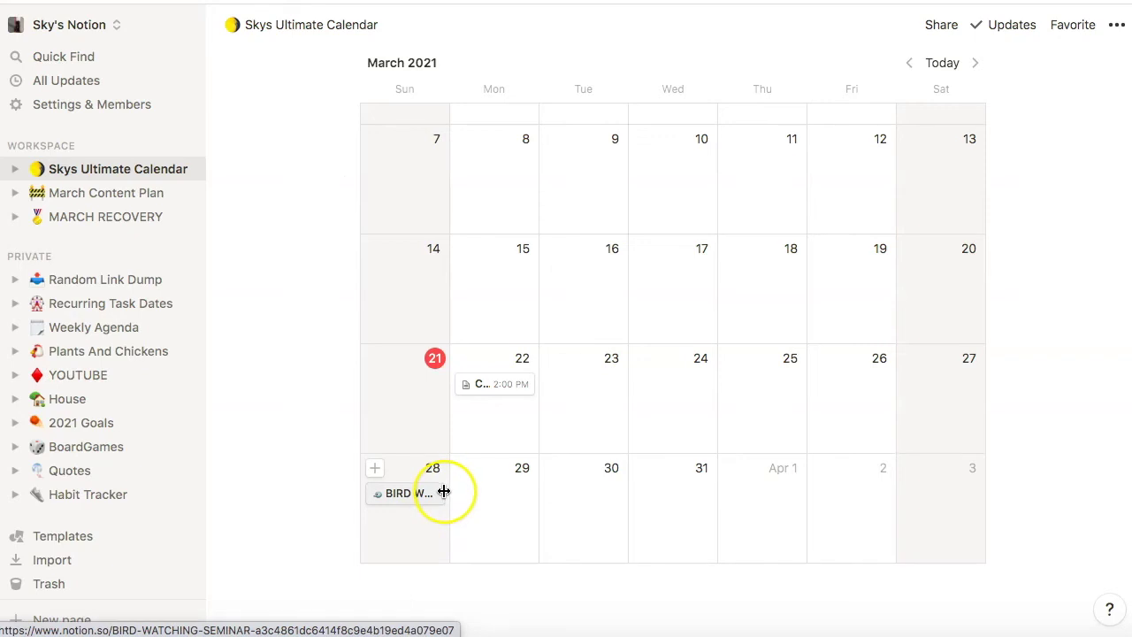
# Extend the bird watching seminar in the calendar from March 28 through April 1 and open the event
pyautogui.moveTo(444, 491); pyautogui.dragTo(739, 496)
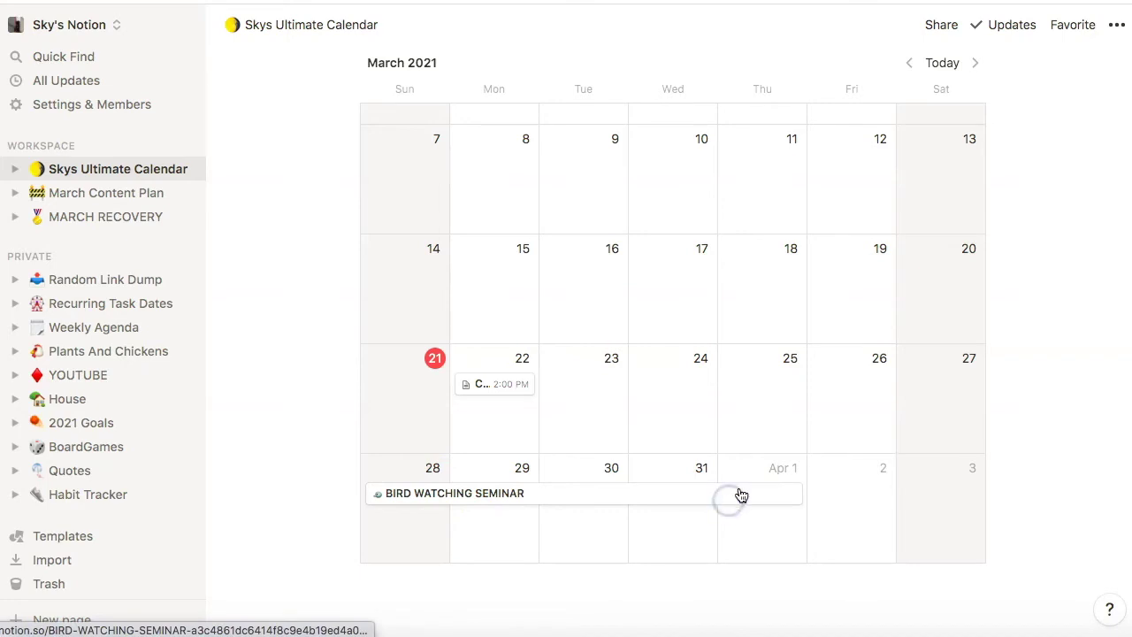
pyautogui.scroll(-2, 525, 472)
pyautogui.click(512, 429)
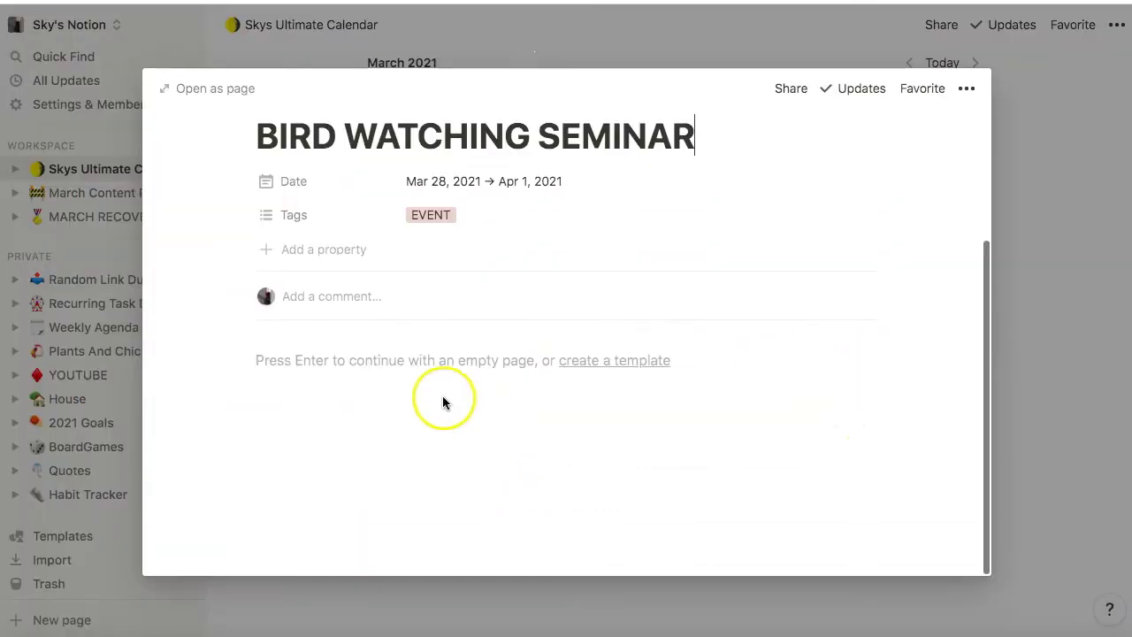
# Try a to-do list block in the seminar event's body and remove it
pyautogui.click(279, 354)
pyautogui.write('/')
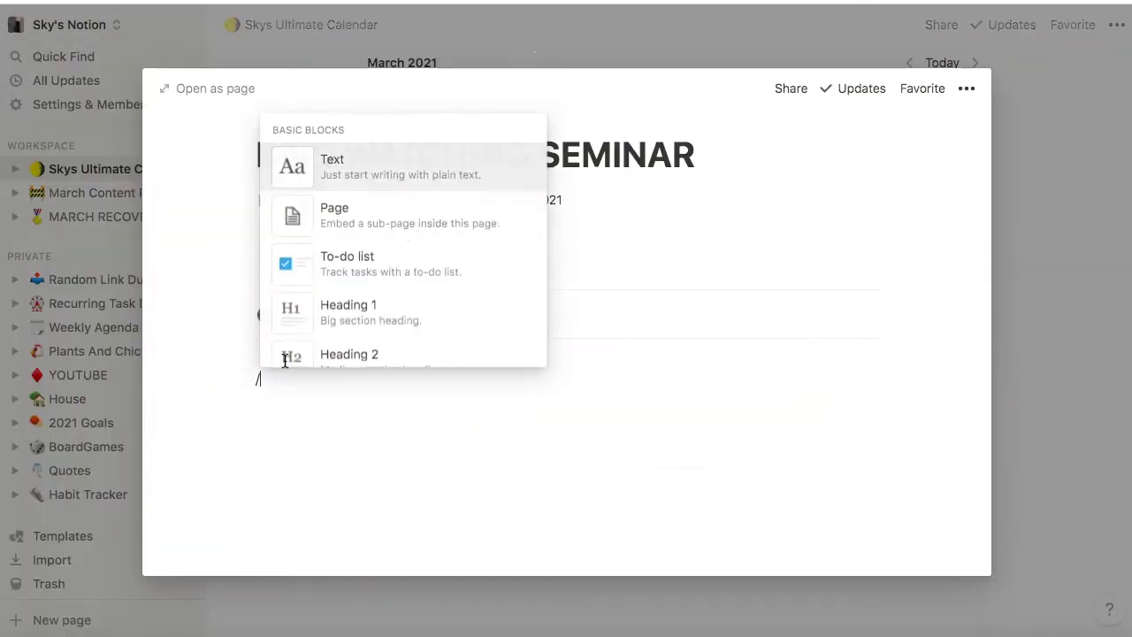
pyautogui.click(303, 288)
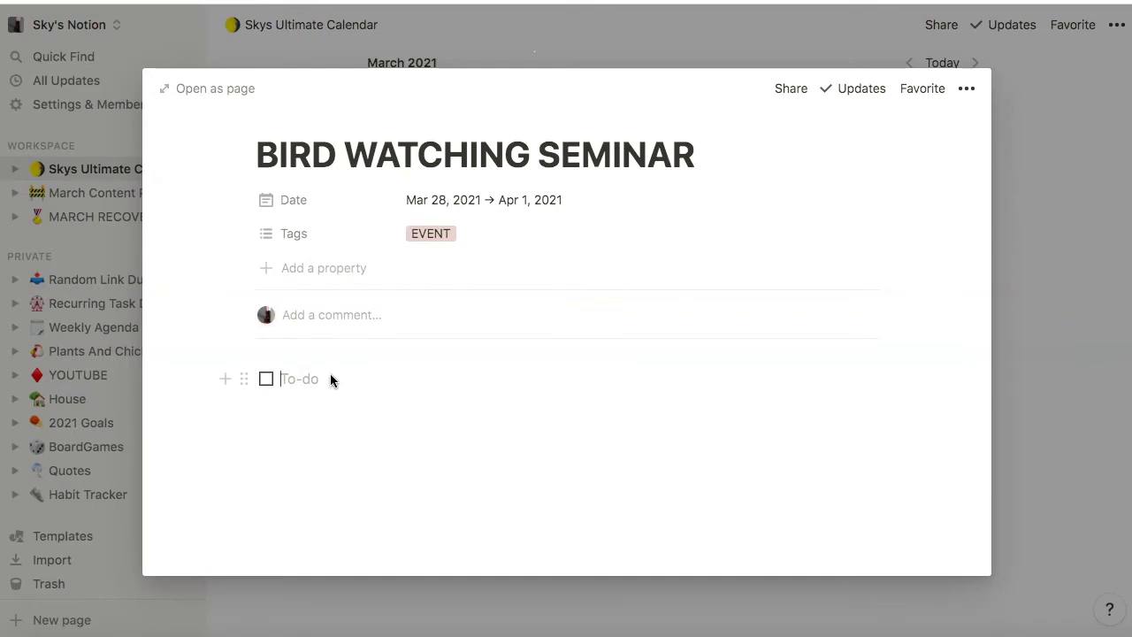
pyautogui.press('BackSpace')
# Write the line "NOTES FROM DAY 1" in the seminar event's body, followed by an empty line
pyautogui.click(330, 393)
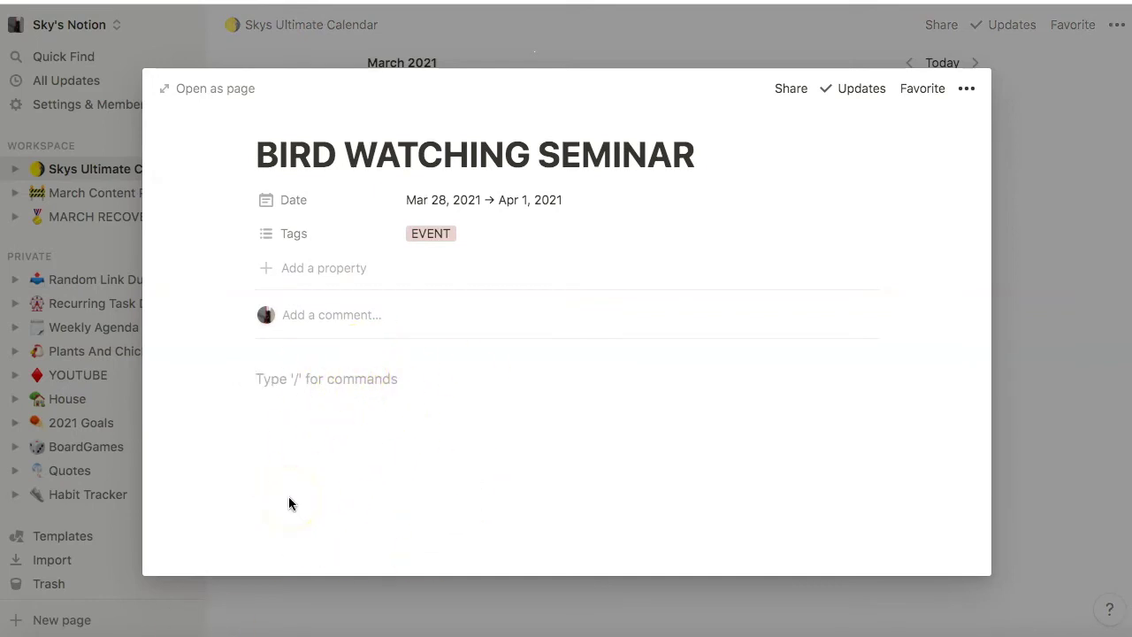
pyautogui.write('NOTES FR')
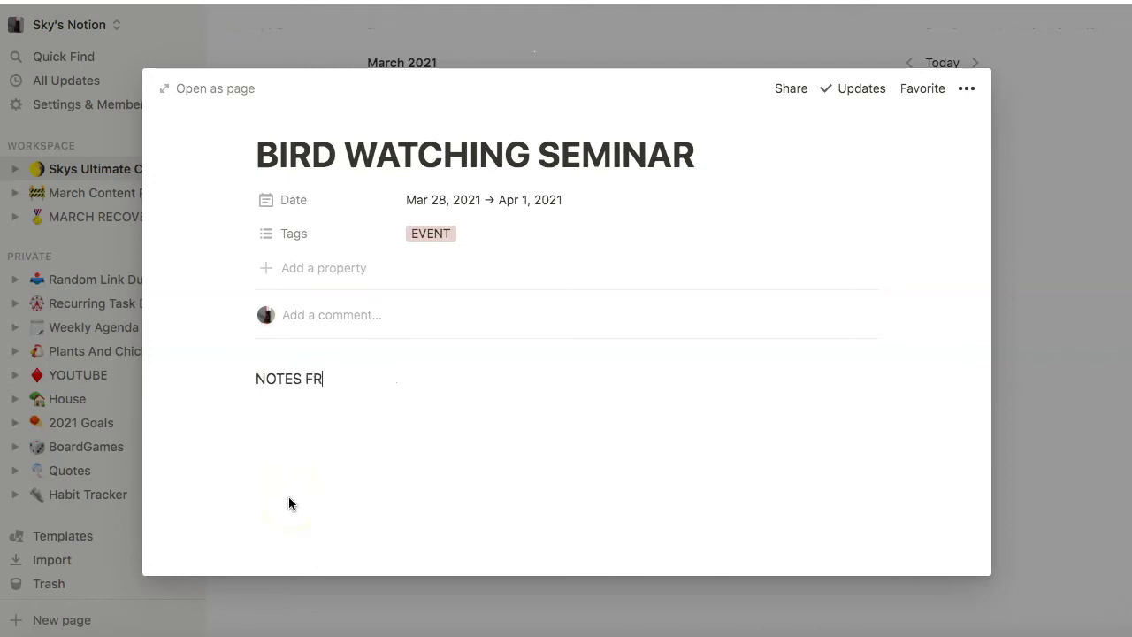
pyautogui.write('OM DAY 1')
pyautogui.press('Return')
pyautogui.press('Return')
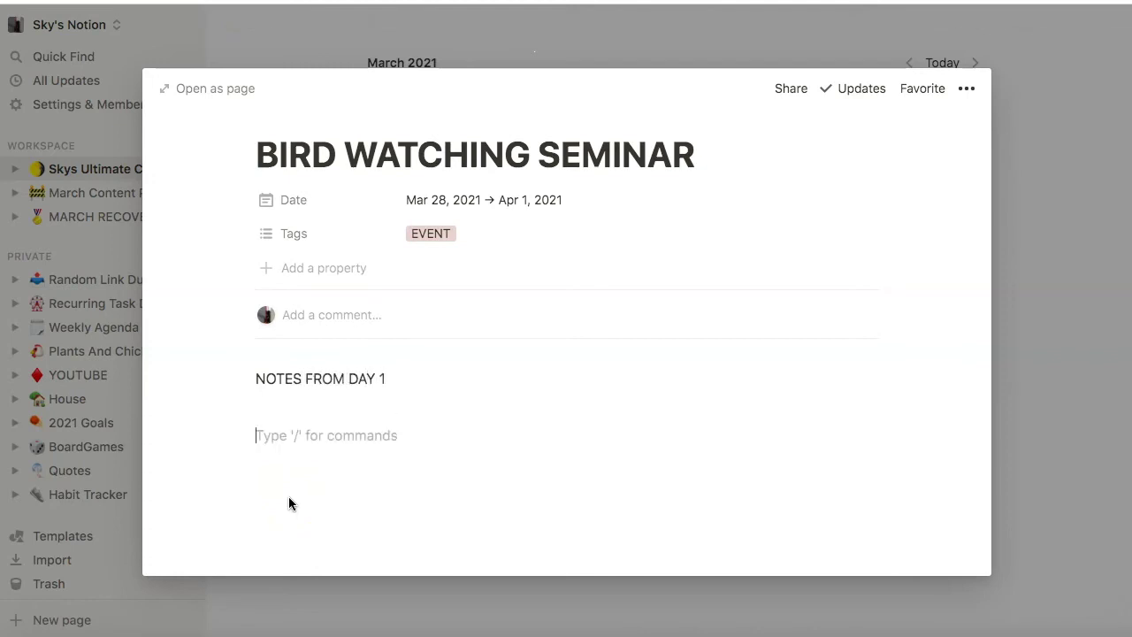
# Write "Birds are super cool." beneath the day 1 notes line and start a new line
pyautogui.write('BIRD')
pyautogui.press('BackSpace')
pyautogui.press('BackSpace')
pyautogui.press('BackSpace')
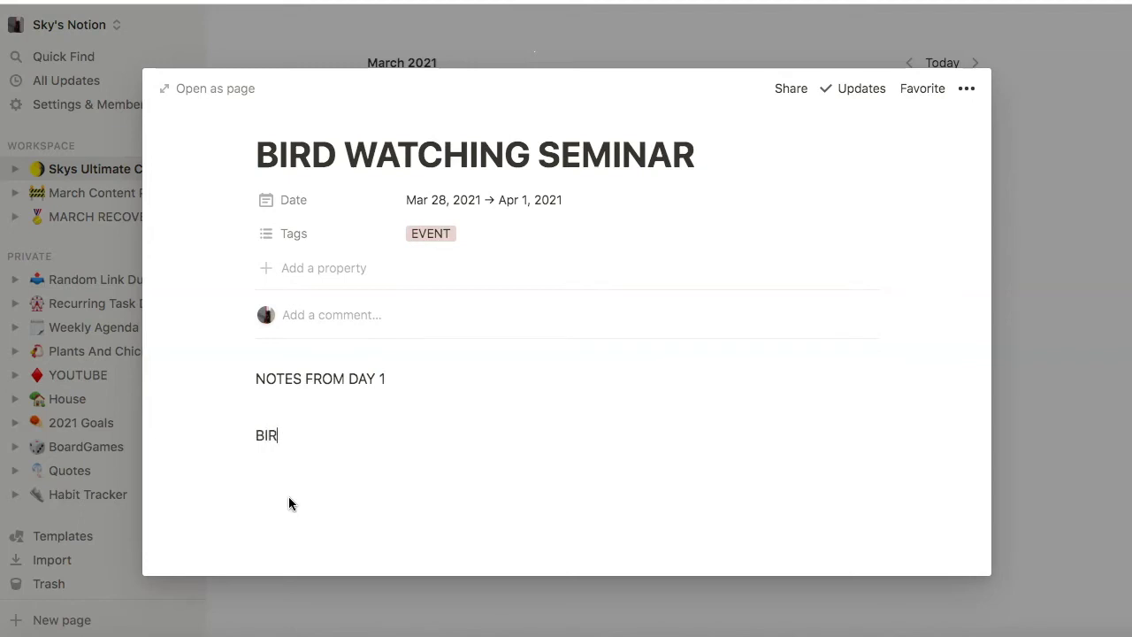
pyautogui.write('irds are super cool.')
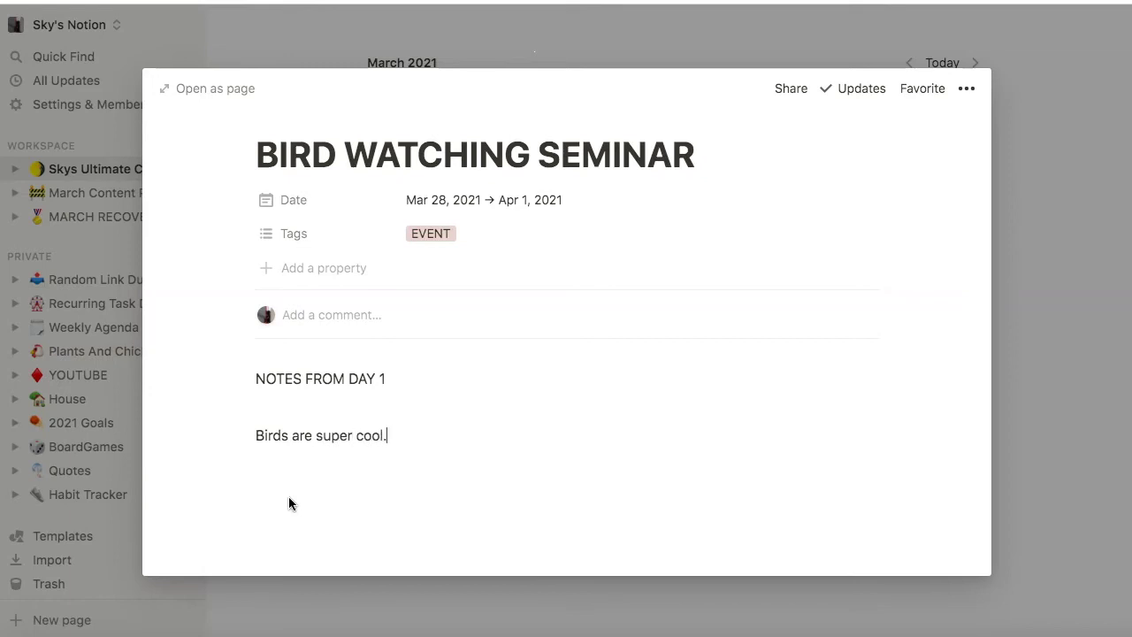
pyautogui.press('Return')
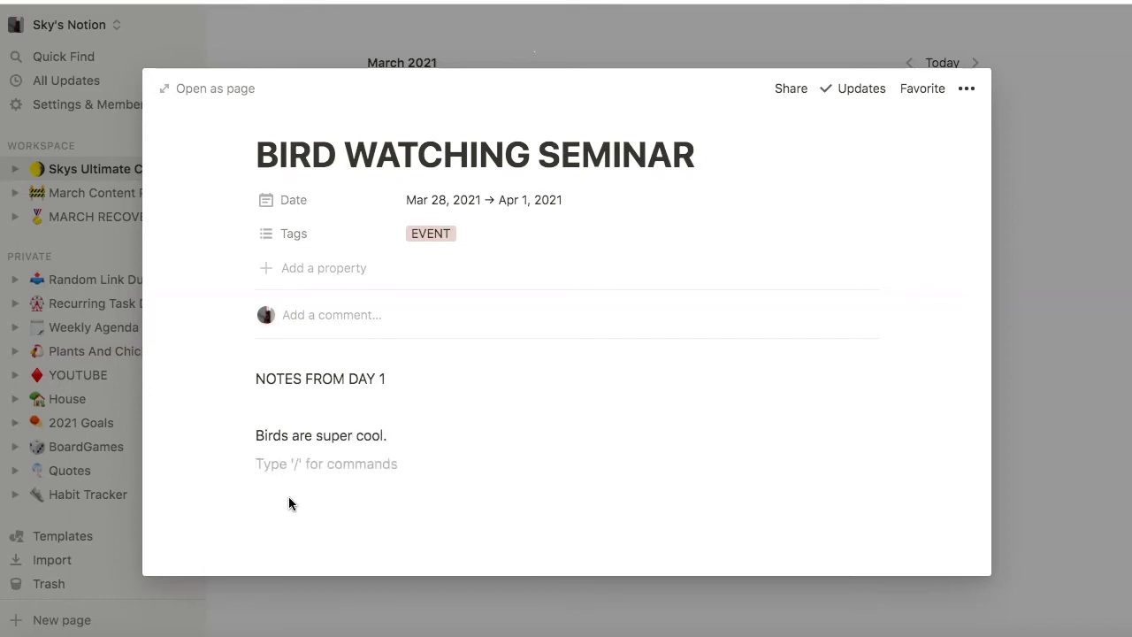
# Write "Bring binoculours" on the line below "Birds are super cool." and close the seminar event
pyautogui.write('Bring')
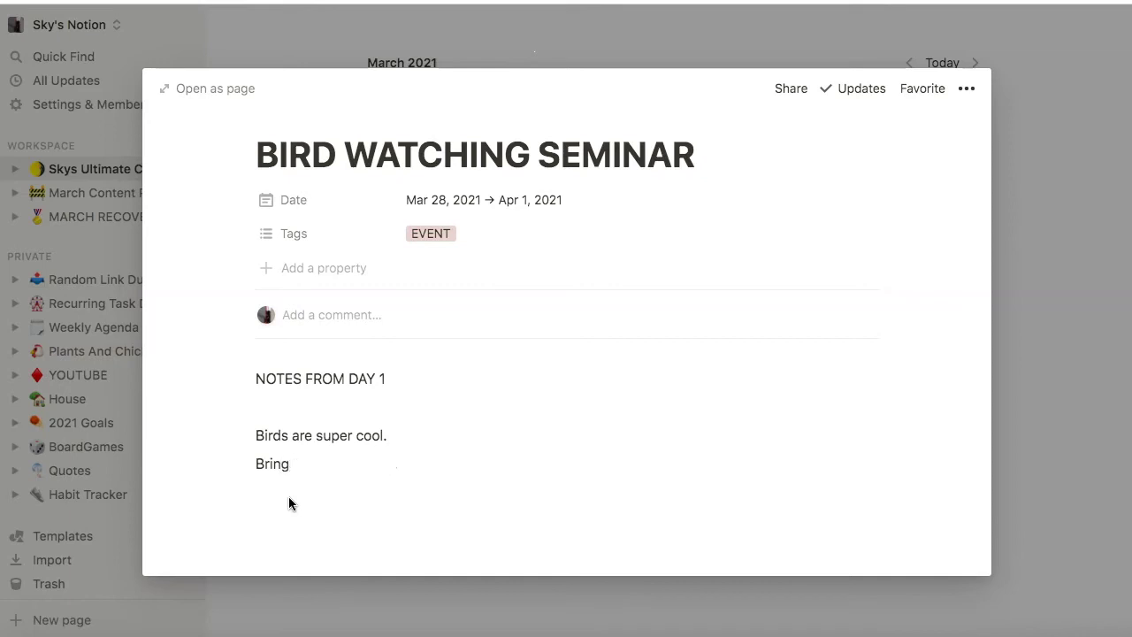
pyautogui.write(' binoculours')
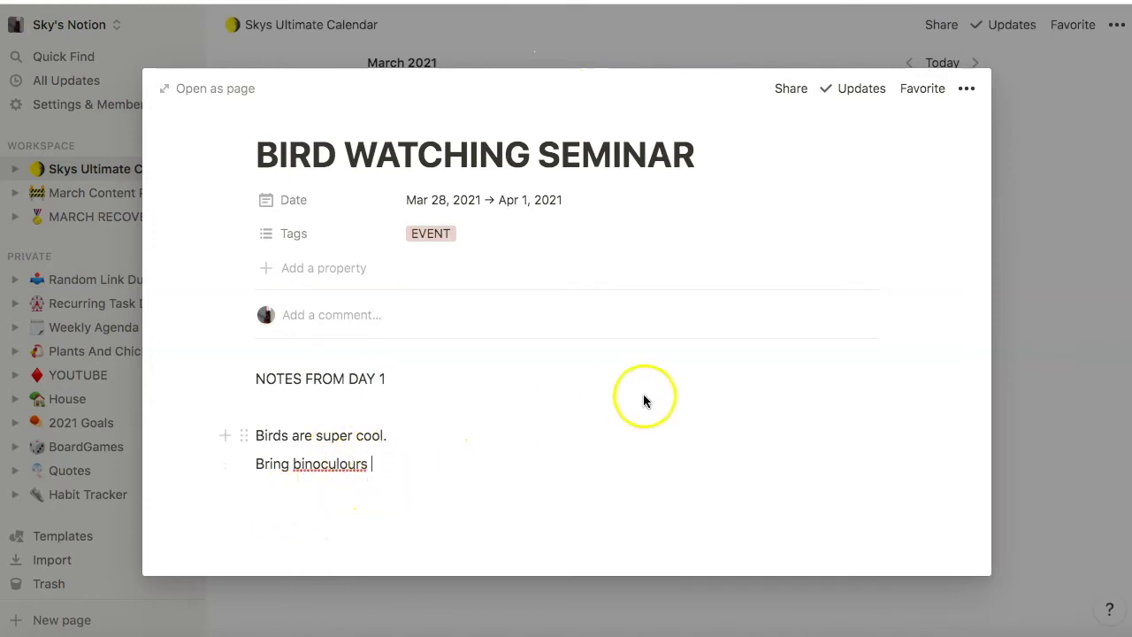
pyautogui.press('Escape')
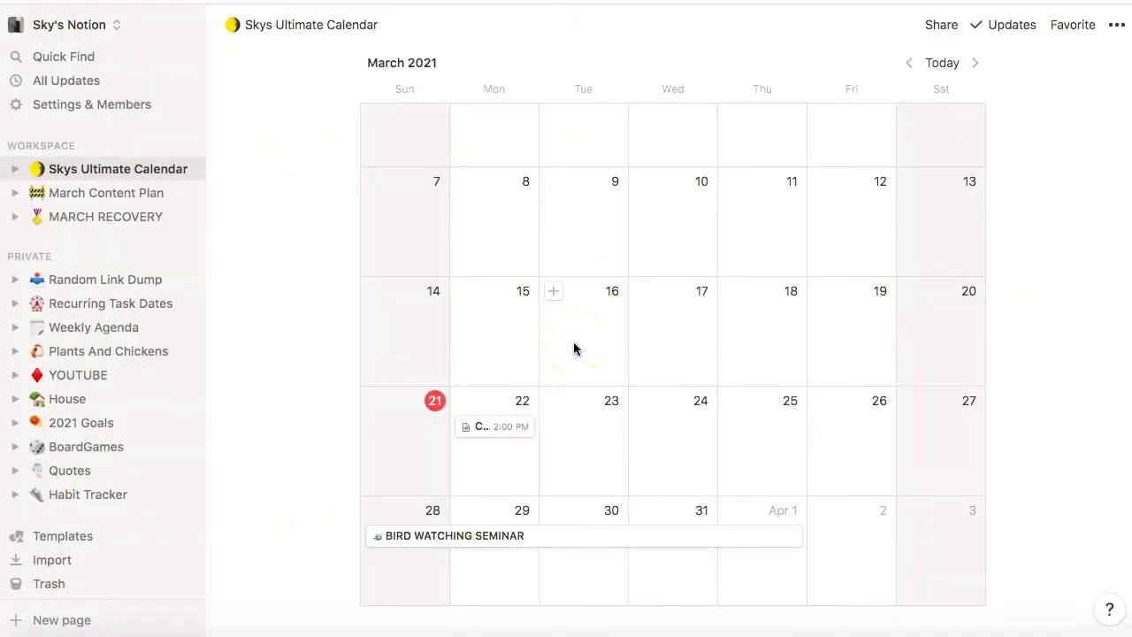
# Show the Tags property on the items in the Skys Ultimate Calendar view
pyautogui.scroll(3, 712, 296)
pyautogui.scroll(-6, 693, 442)
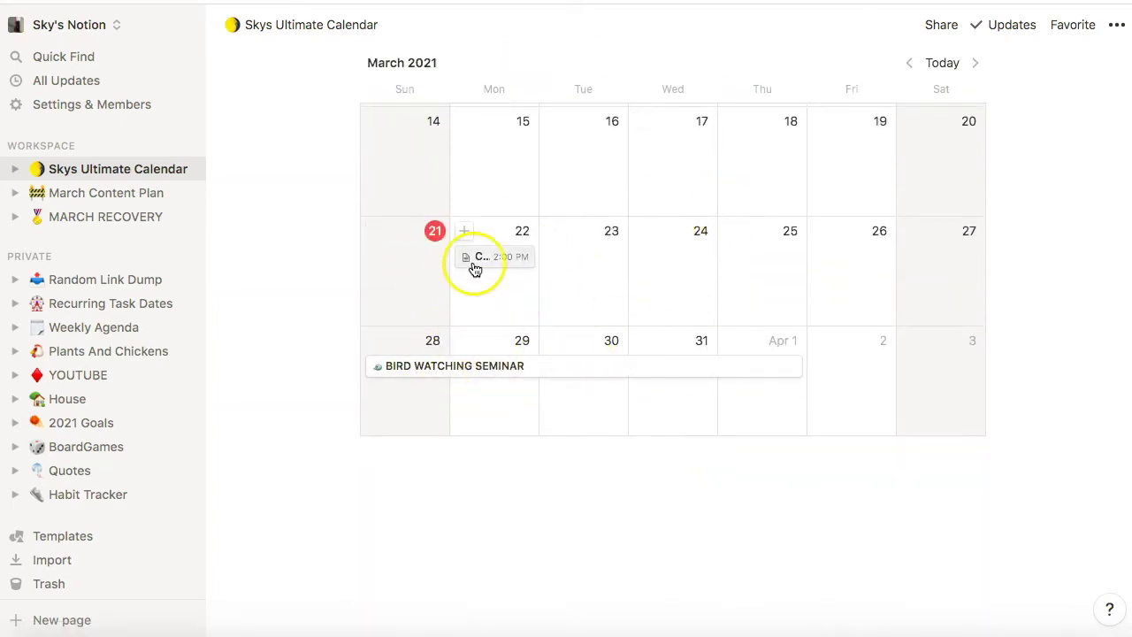
pyautogui.scroll(3, 646, 309)
pyautogui.scroll(4, 646, 310)
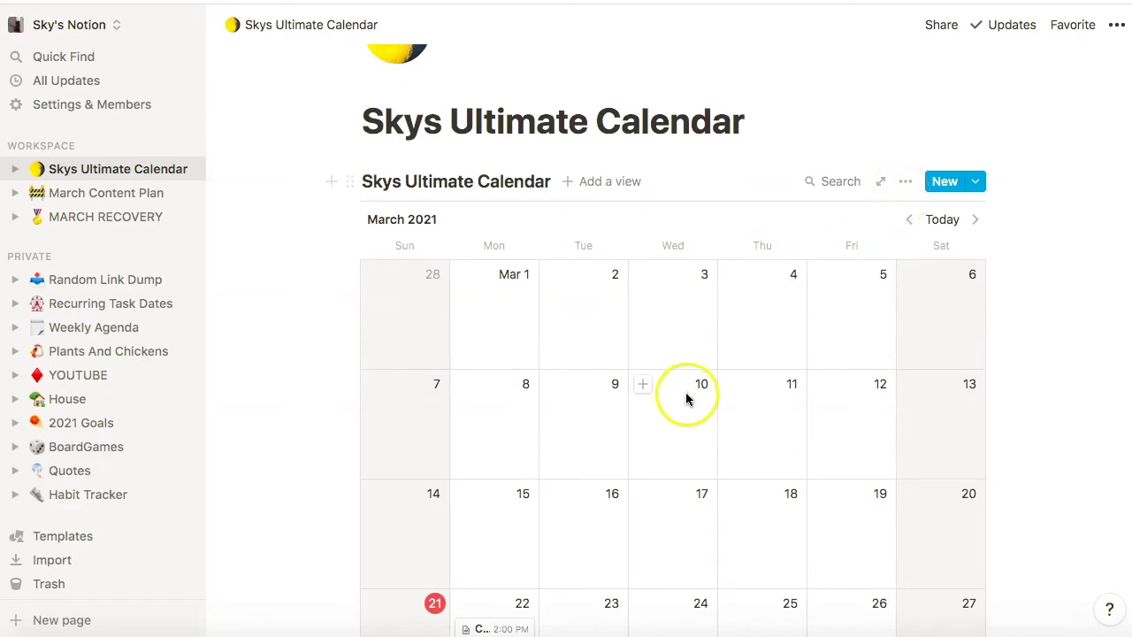
pyautogui.scroll(-3, 687, 397)
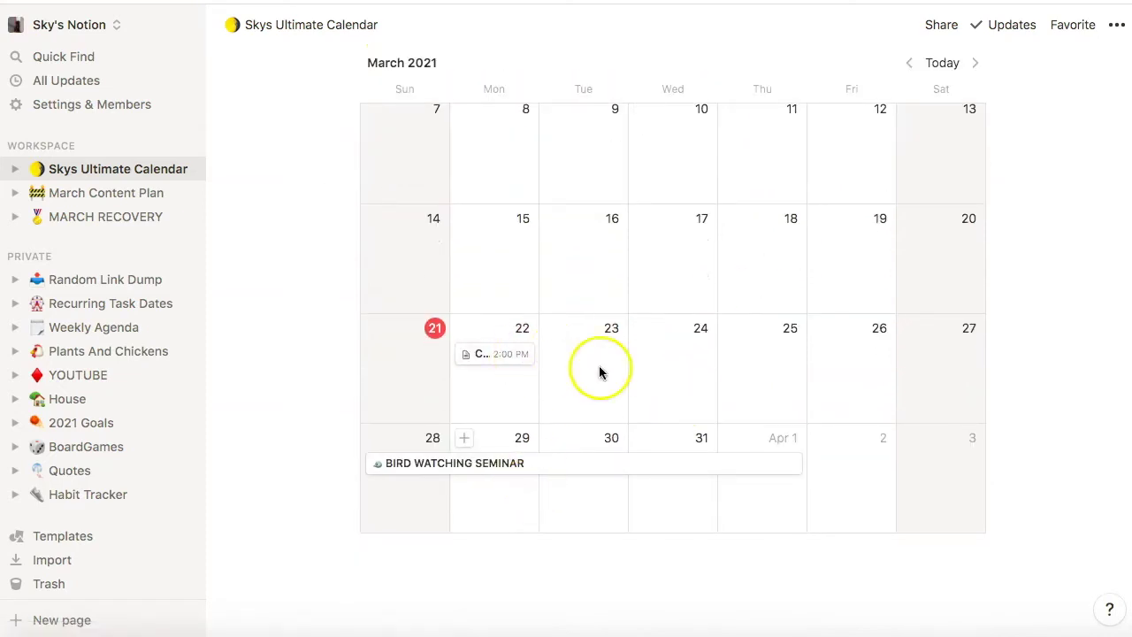
pyautogui.scroll(5, 598, 372)
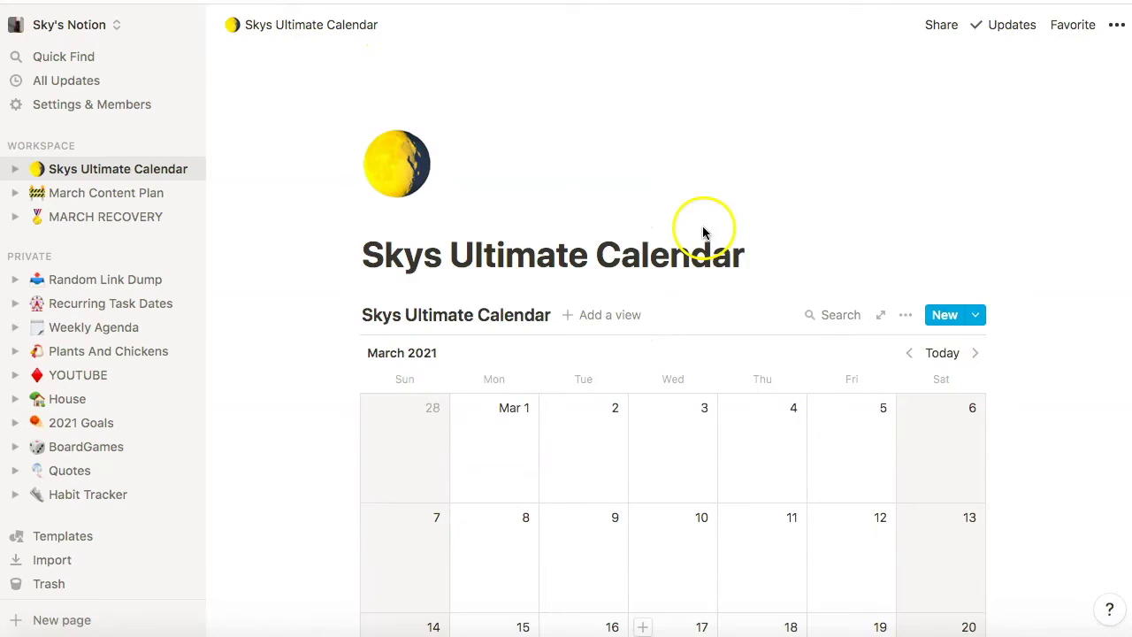
pyautogui.click(906, 316)
pyautogui.click(877, 289)
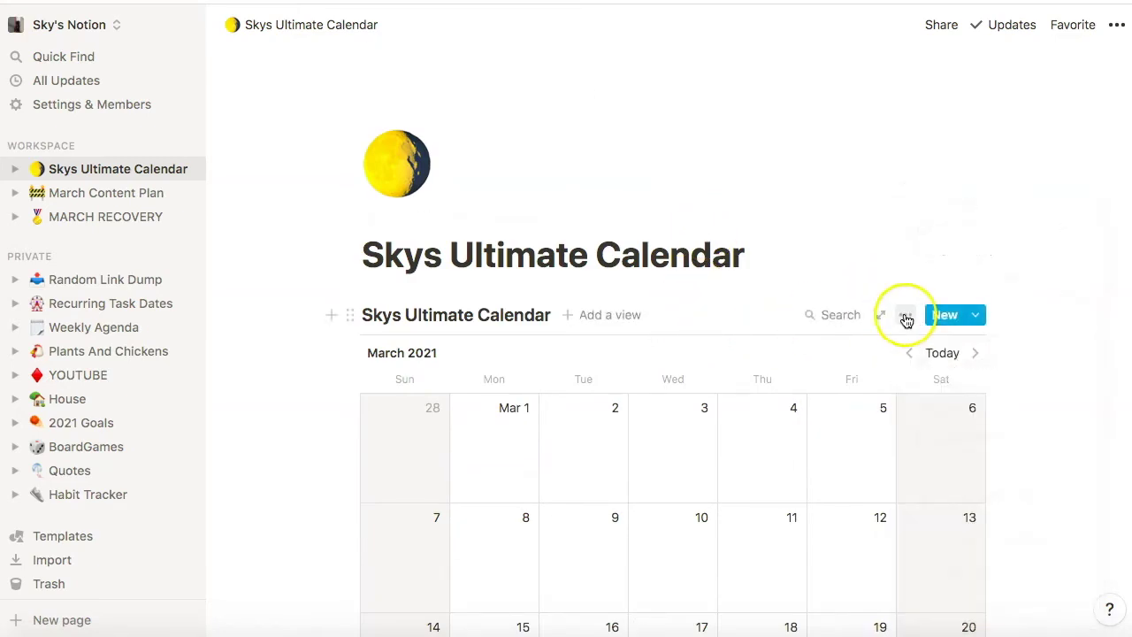
pyautogui.click(904, 320)
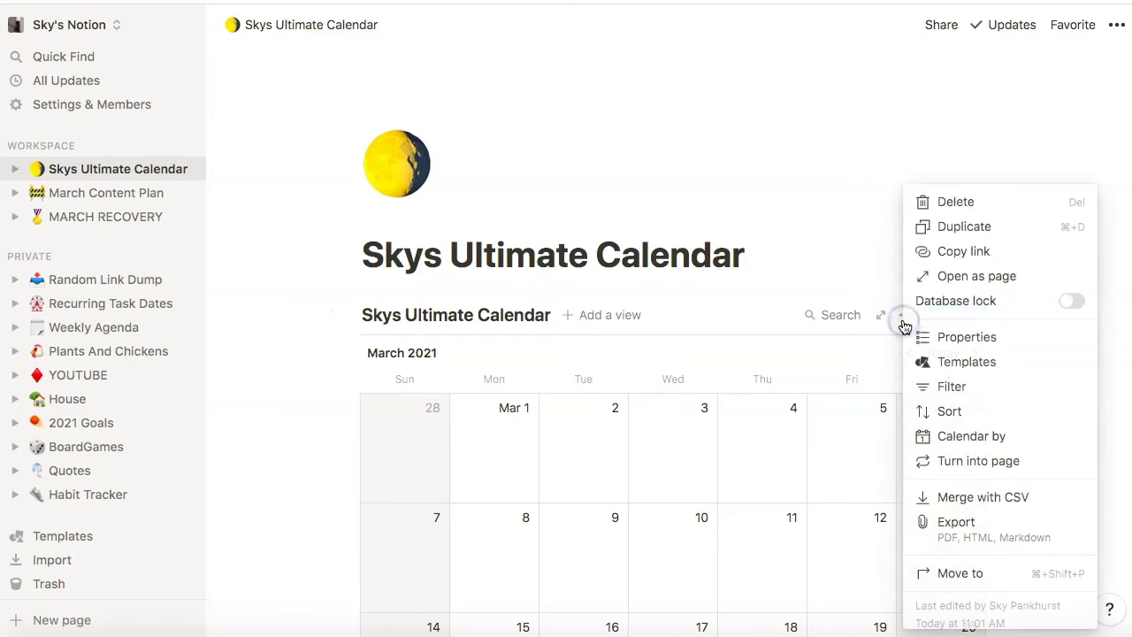
pyautogui.click(939, 336)
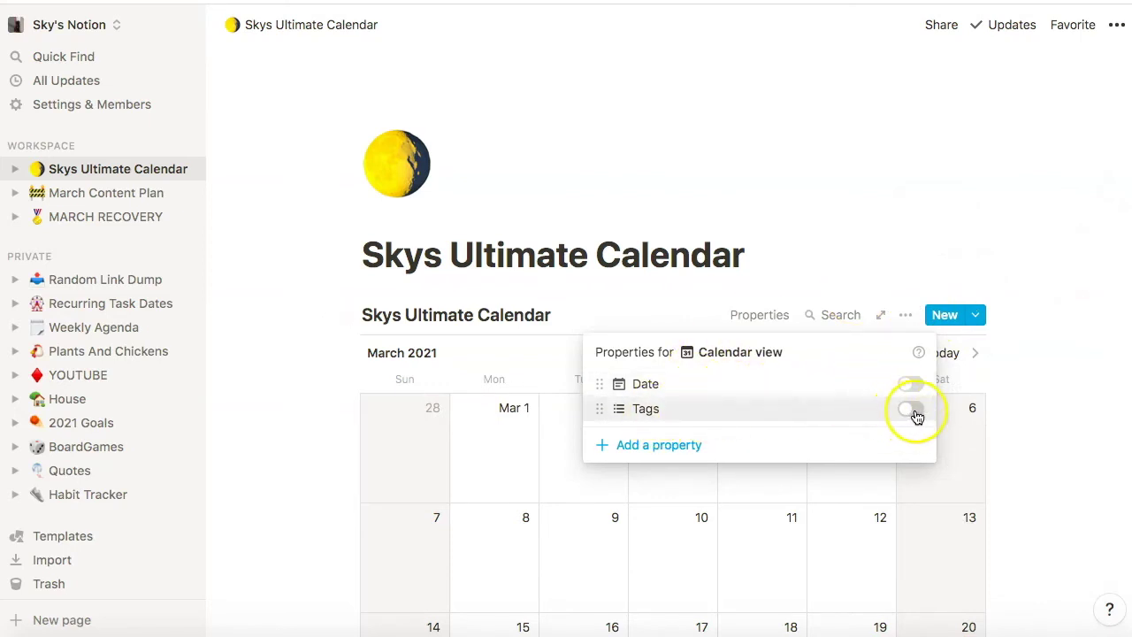
pyautogui.click(907, 412)
pyautogui.click(1056, 424)
pyautogui.scroll(-5, 1055, 422)
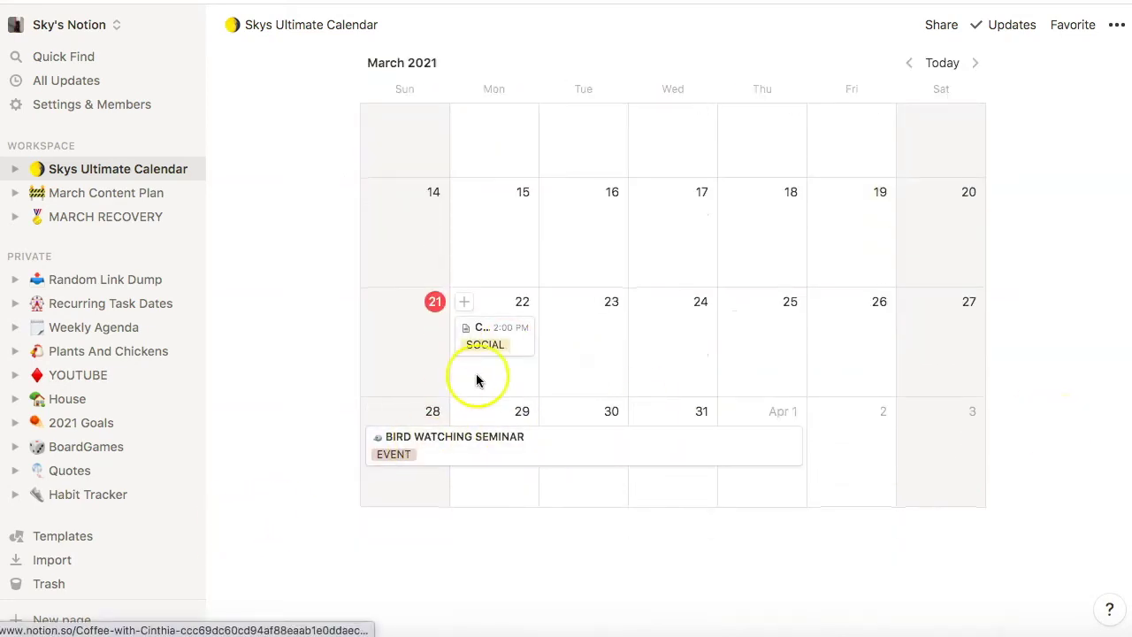
# Add a new calendar item on March 9 and title it "Wash mazzaratti"
pyautogui.scroll(-2, 440, 516)
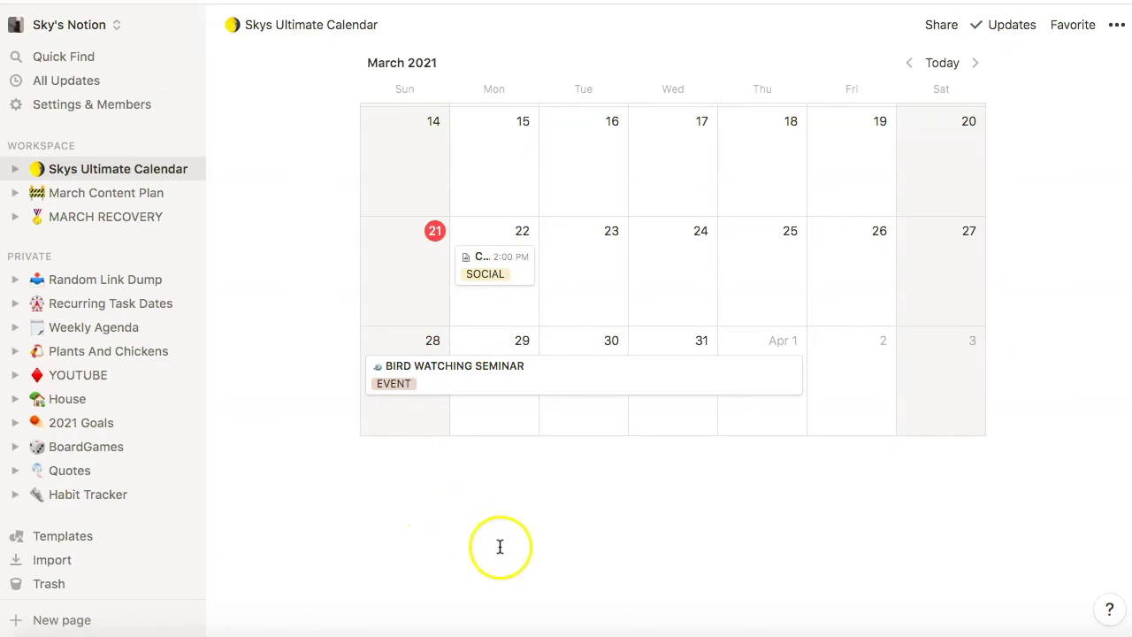
pyautogui.scroll(6, 611, 278)
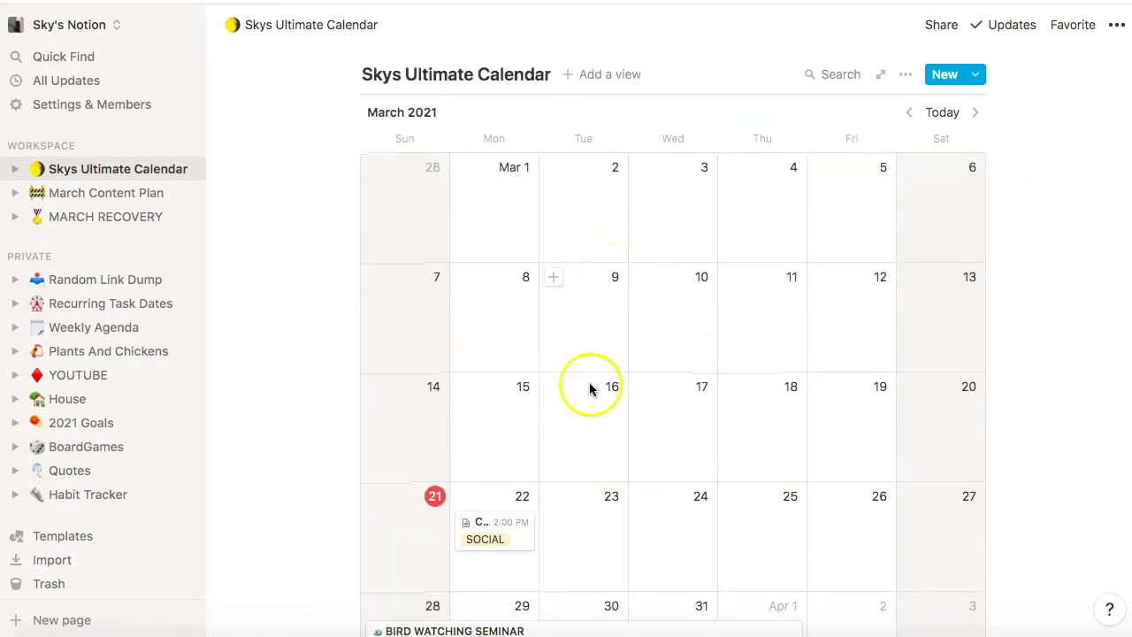
pyautogui.scroll(-3, 584, 414)
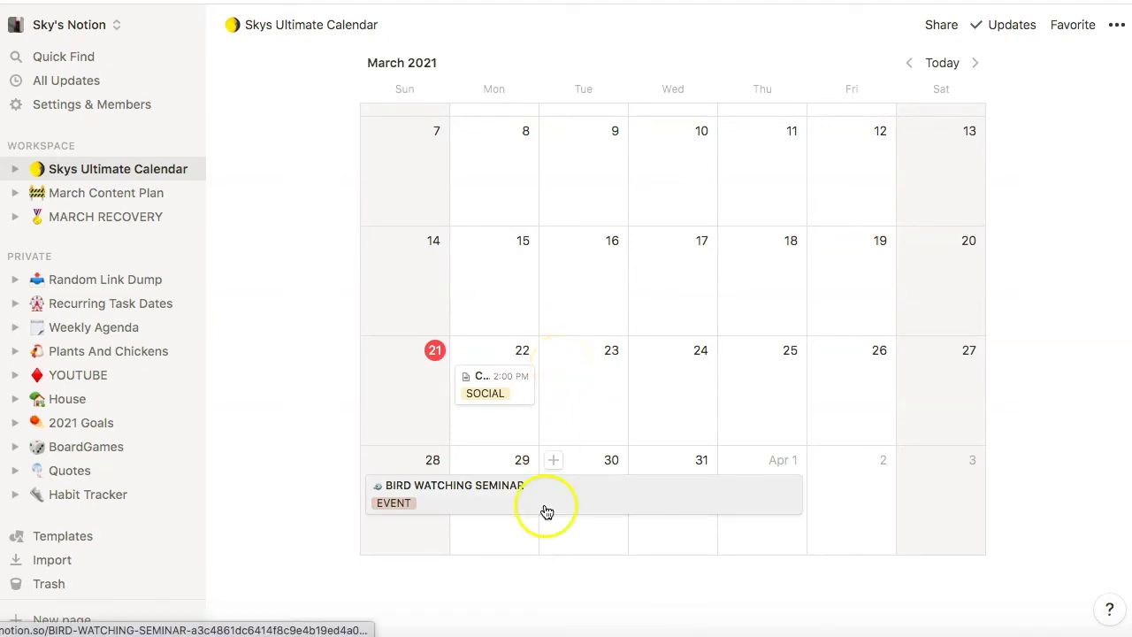
pyautogui.scroll(2, 577, 214)
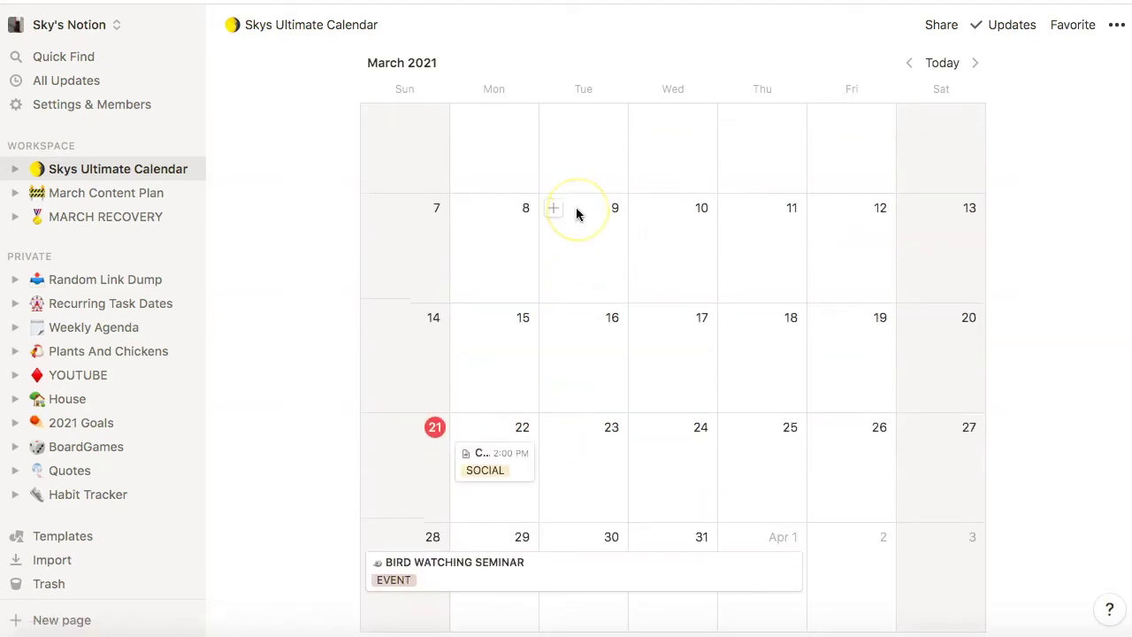
pyautogui.scroll(1, 566, 225)
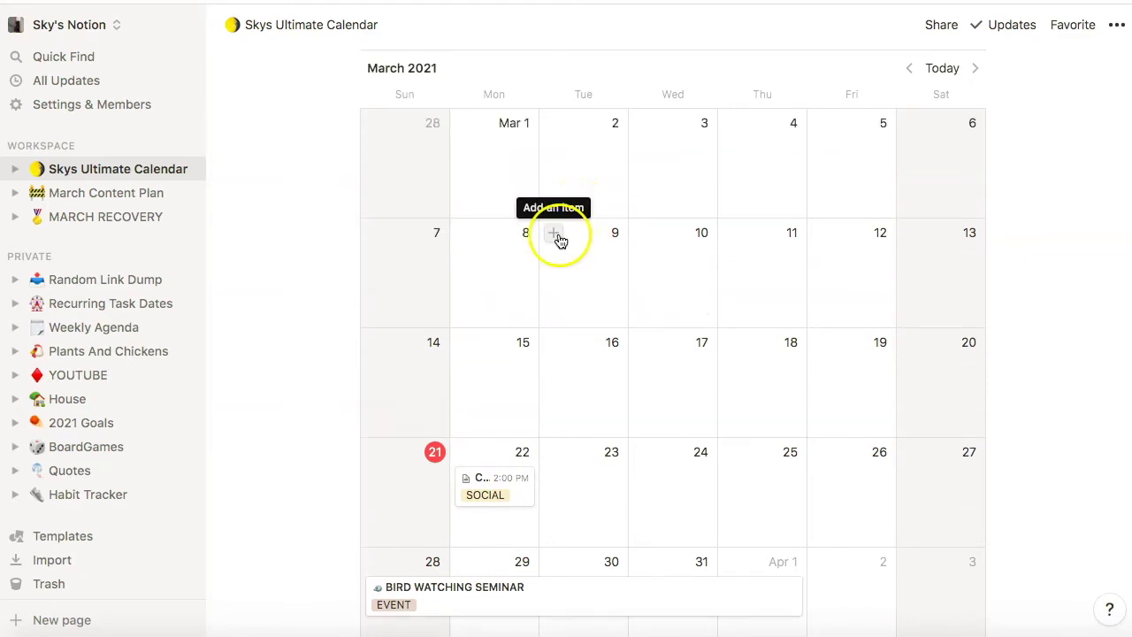
pyautogui.click(556, 235)
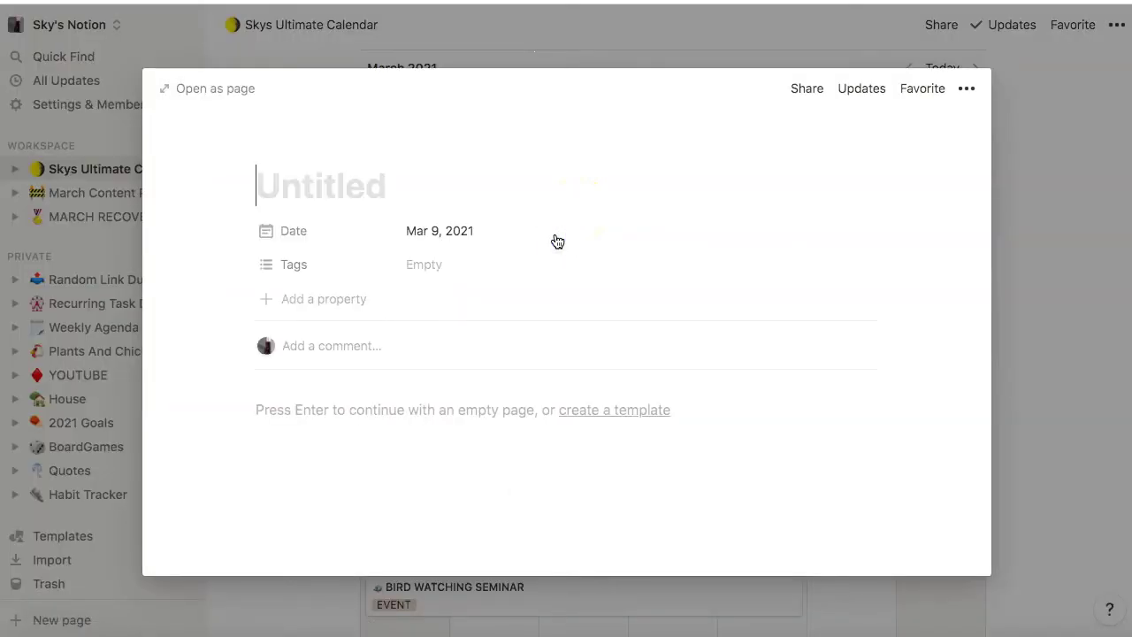
pyautogui.write('Was')
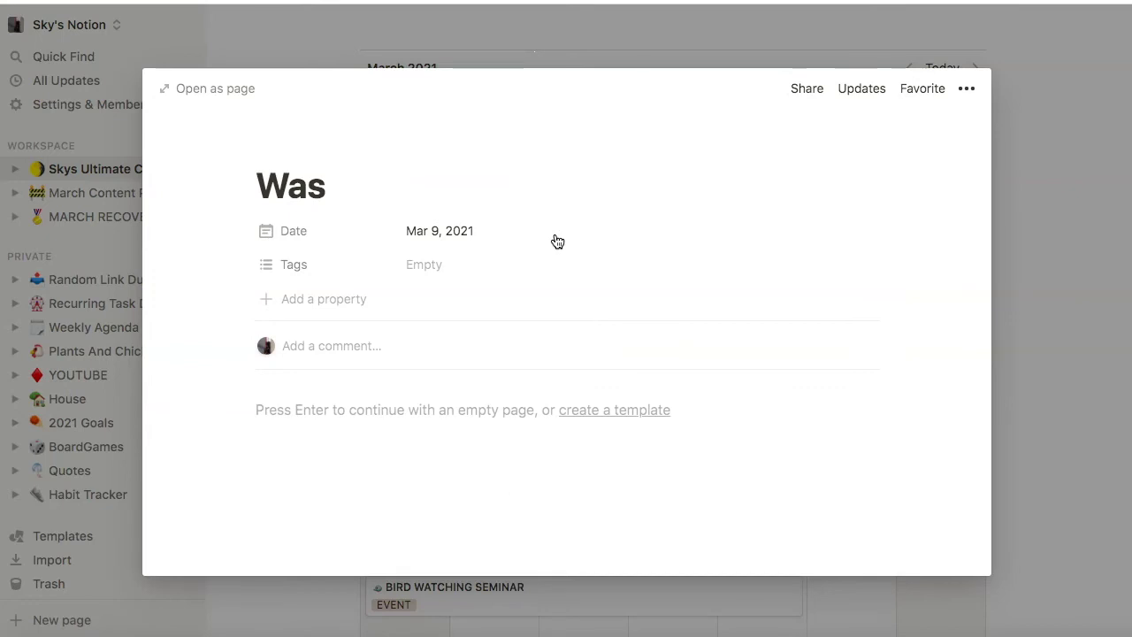
pyautogui.write('h ')
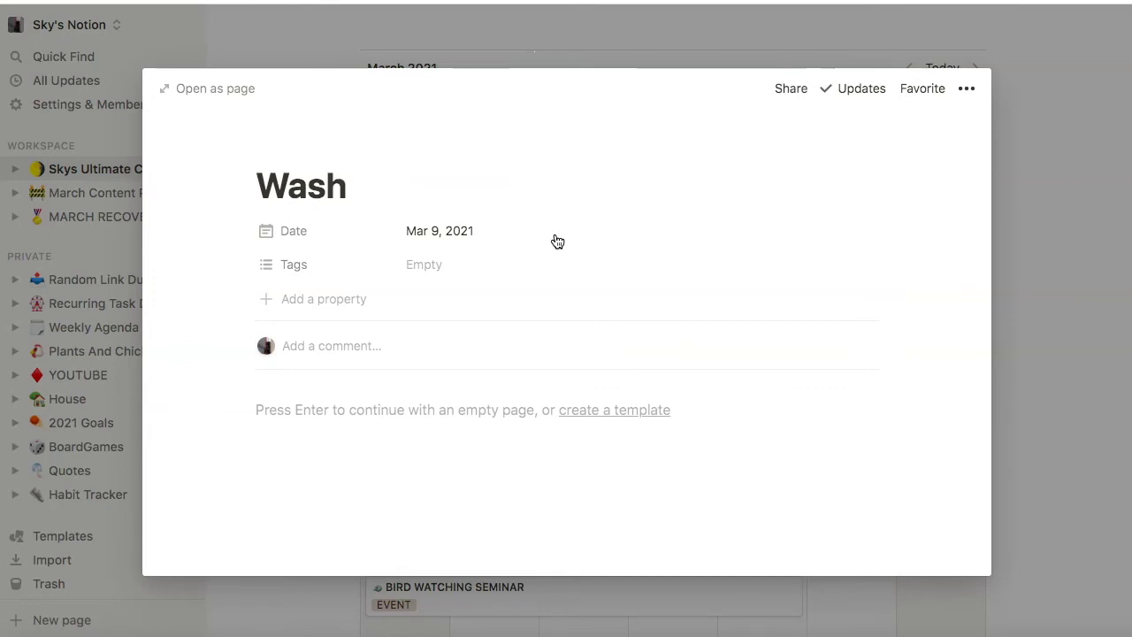
pyautogui.write('mazza')
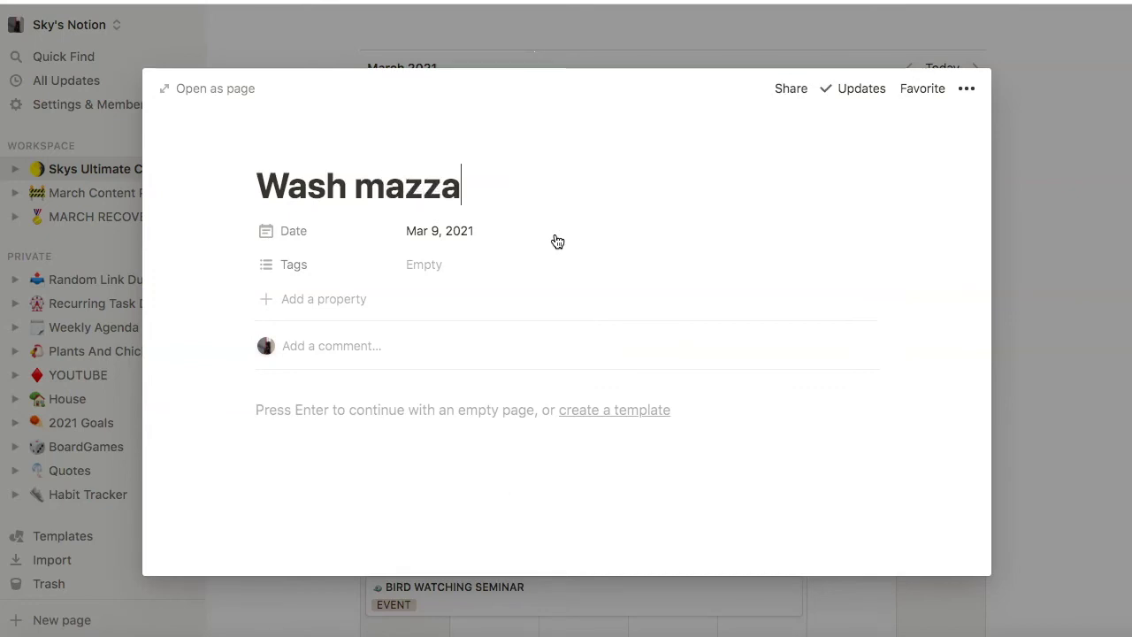
pyautogui.write('ratti')
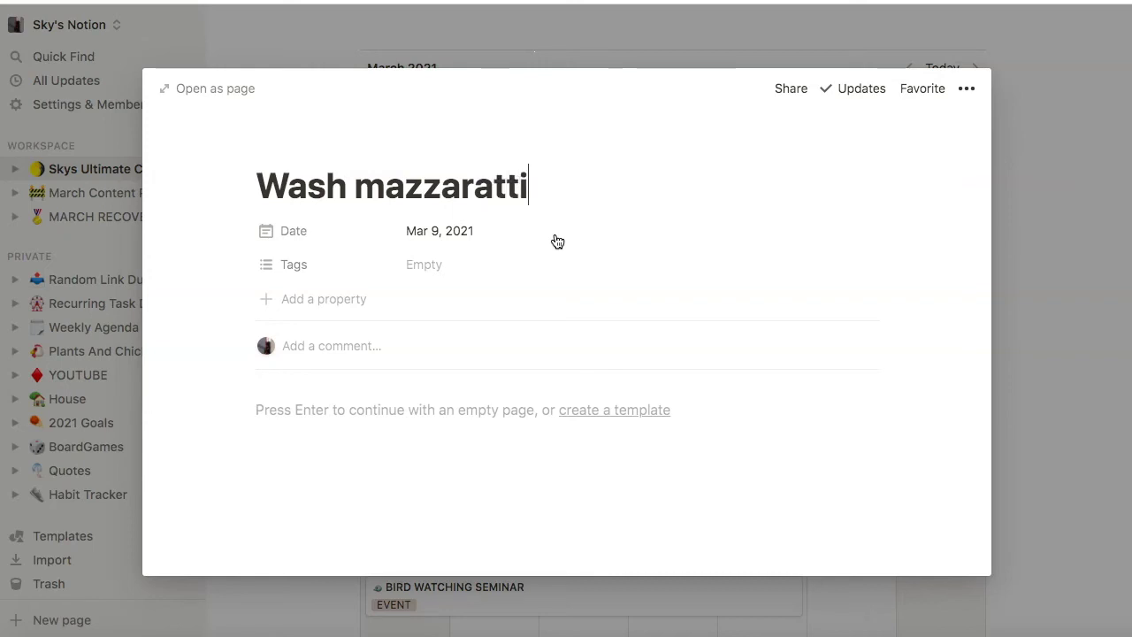
# Change the title of the March 9 item to "Wash car"
pyautogui.press('BackSpace')
pyautogui.press('BackSpace')
pyautogui.press('BackSpace')
pyautogui.press('BackSpace')
pyautogui.press('BackSpace')
pyautogui.press('BackSpace')
pyautogui.press('BackSpace')
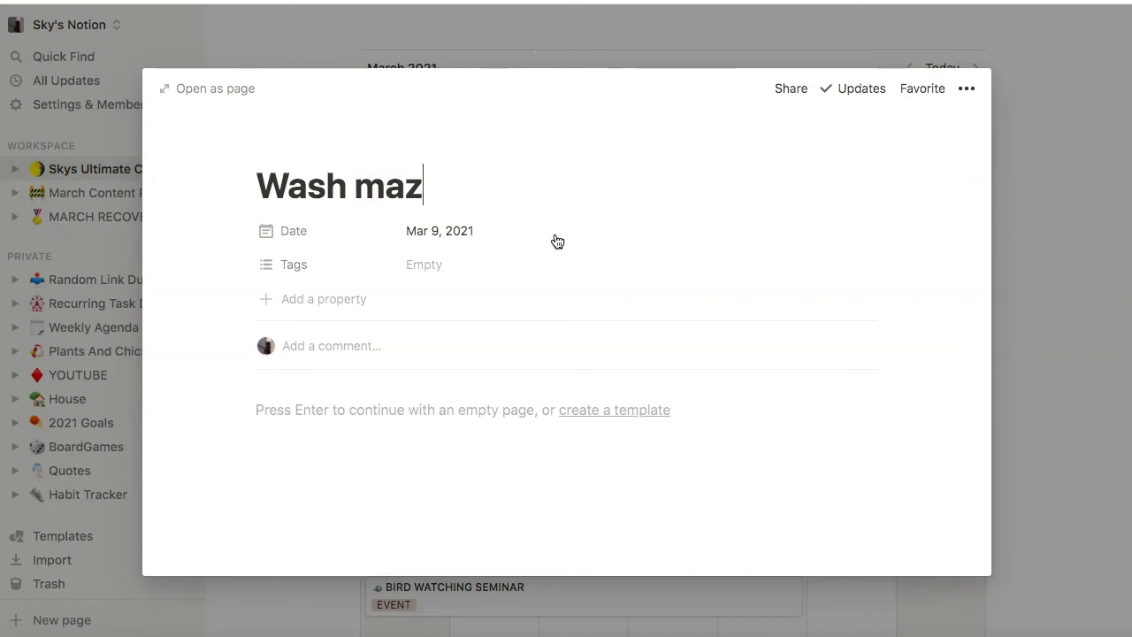
pyautogui.press('BackSpace')
pyautogui.press('BackSpace')
pyautogui.press('BackSpace')
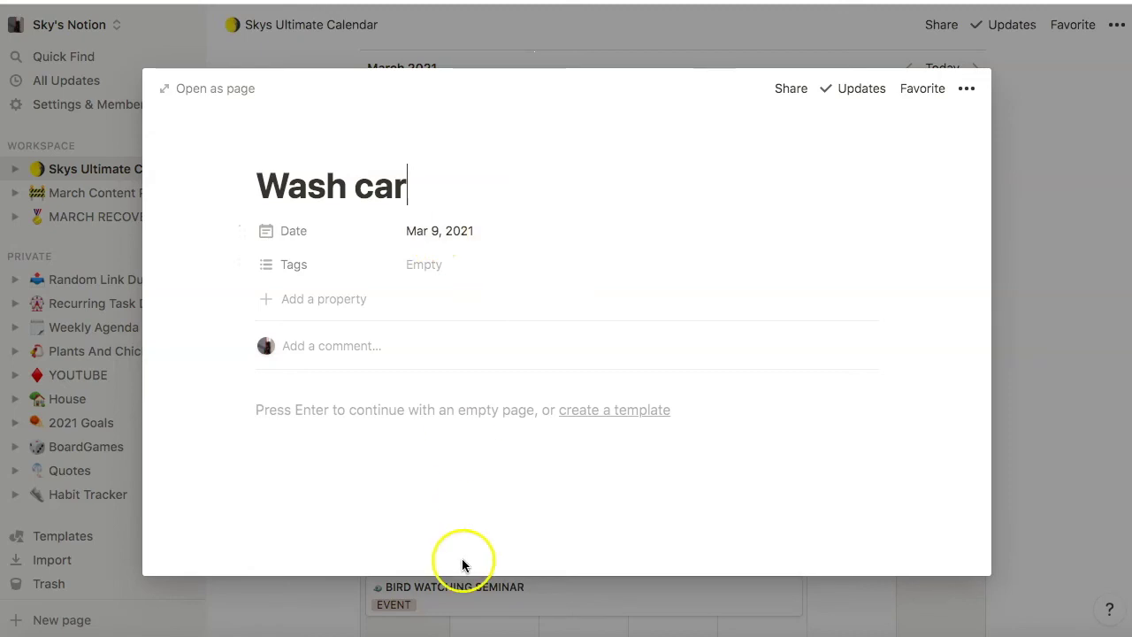
# Tag the Wash car item with a new option named "personal" and close the item
pyautogui.click(425, 267)
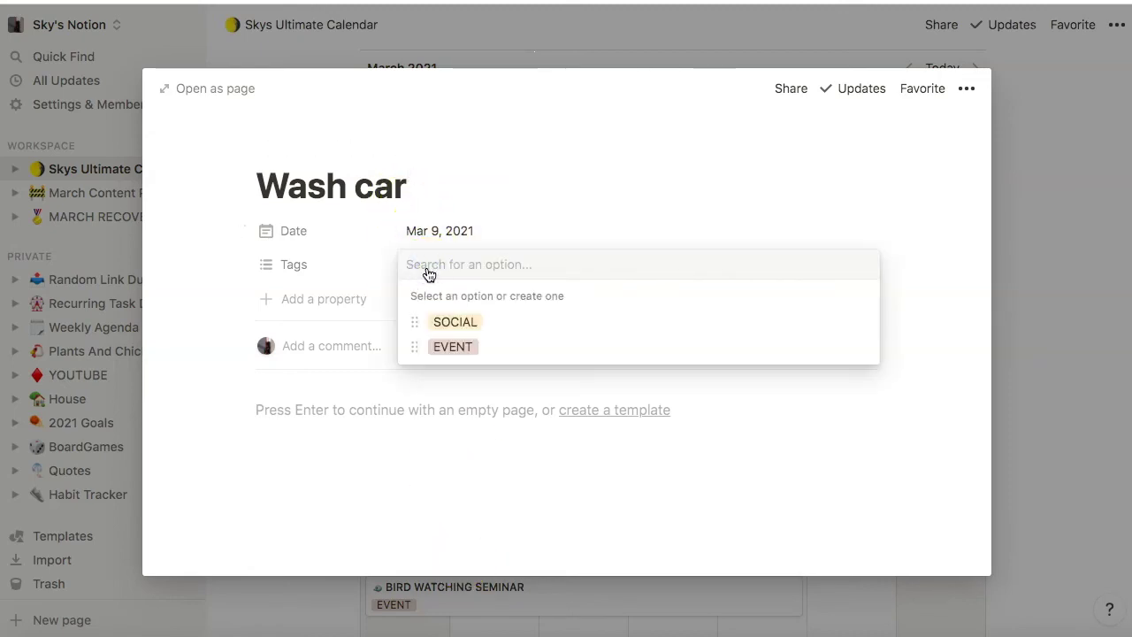
pyautogui.write('personal')
pyautogui.press('Return')
pyautogui.click(1032, 275)
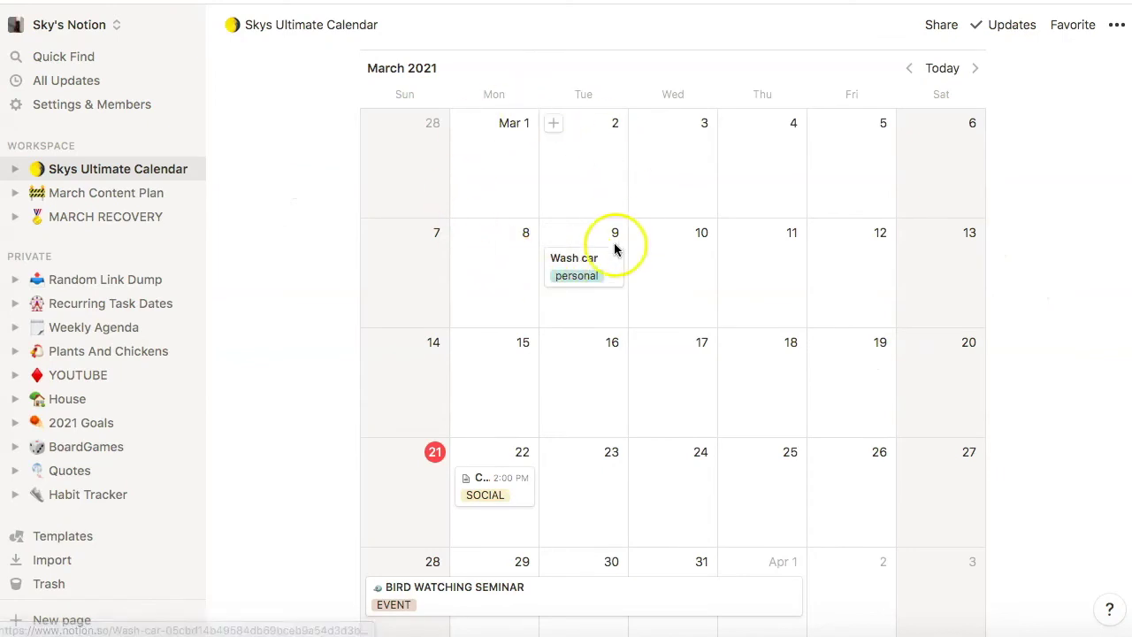
# Reschedule the Wash car item to March 16, 2021 and close it
pyautogui.scroll(2, 606, 212)
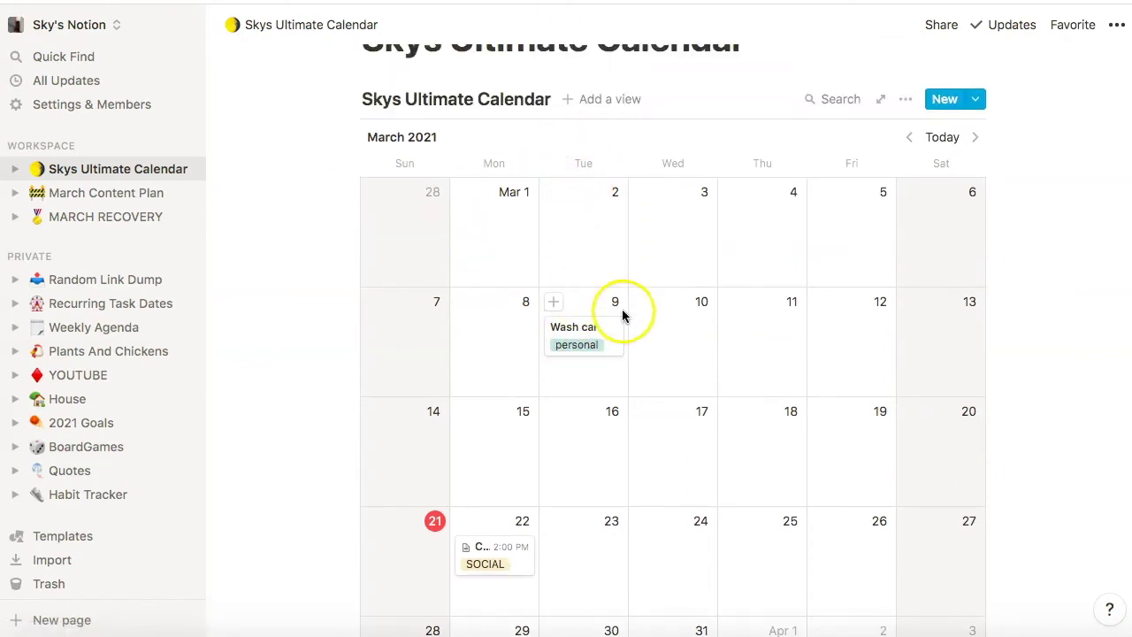
pyautogui.click(609, 337)
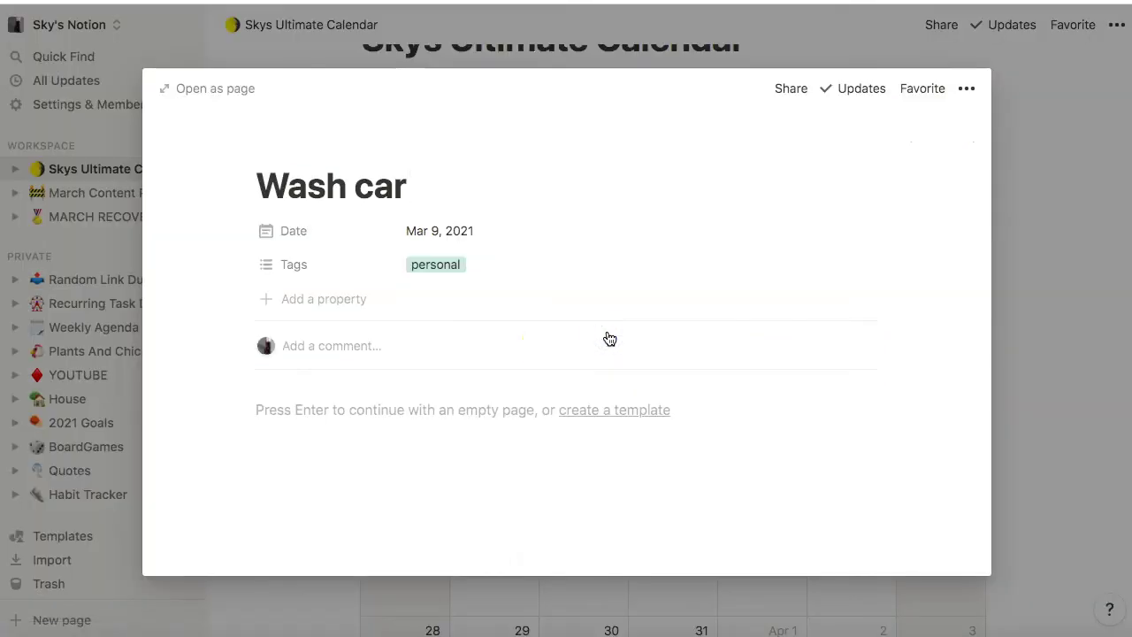
pyautogui.click(457, 231)
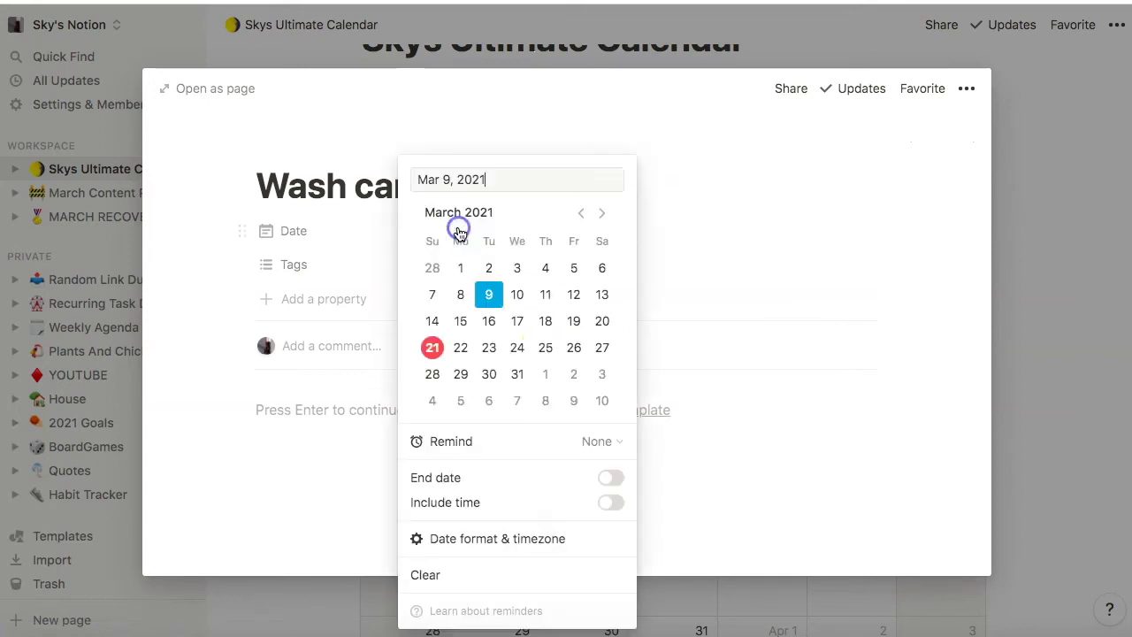
pyautogui.click(488, 325)
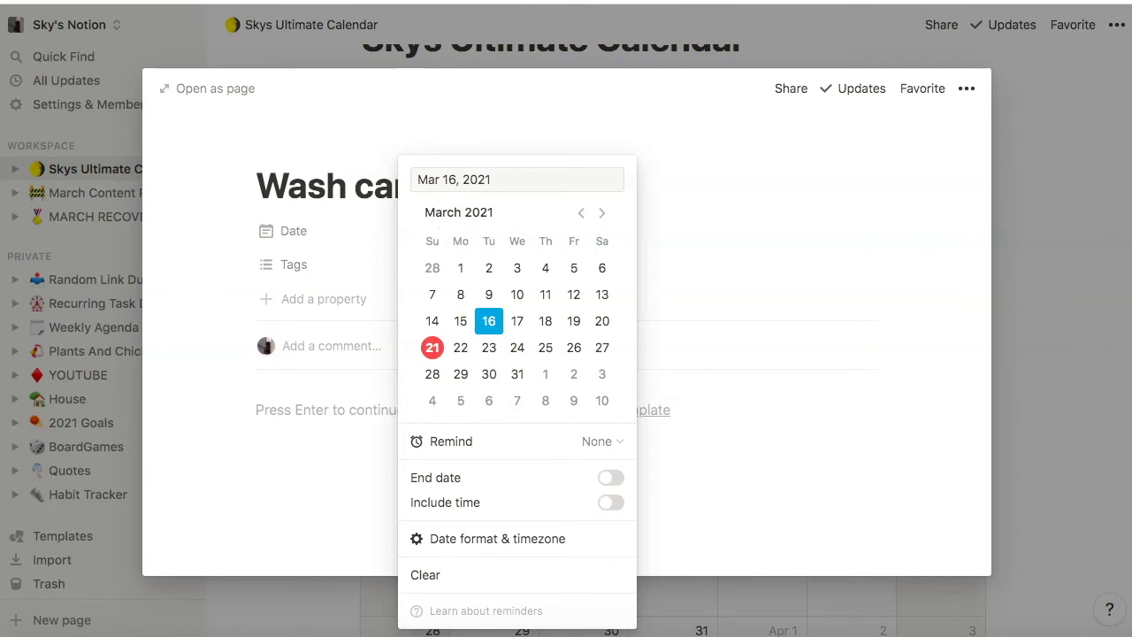
pyautogui.click(1087, 331)
pyautogui.click(1112, 392)
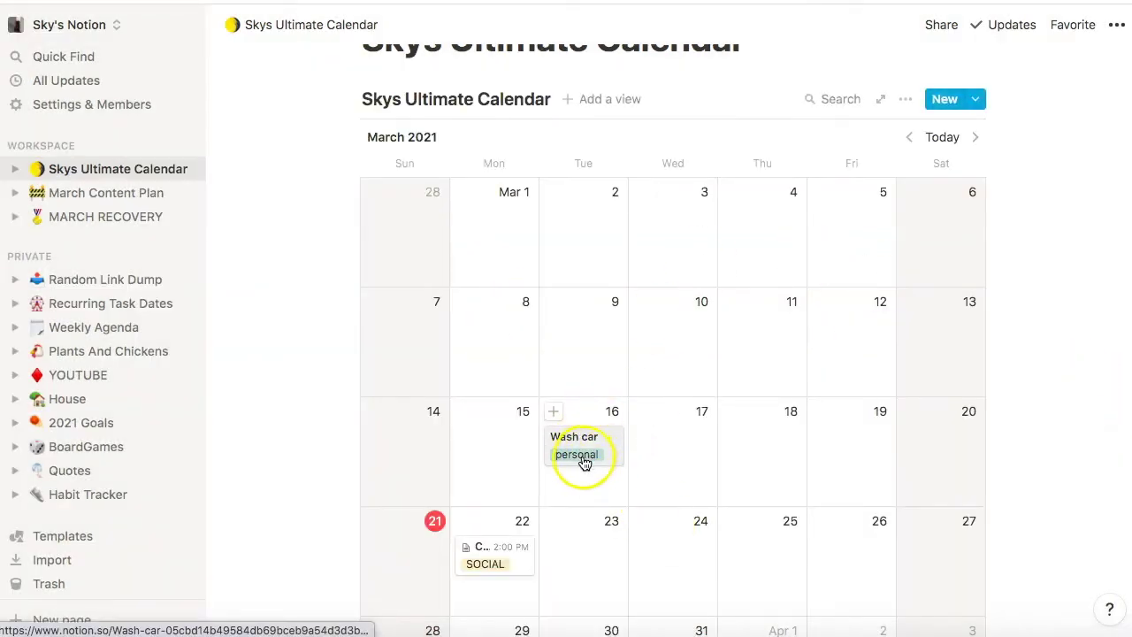
# Insert a Template button block in the empty line beneath the calendar
pyautogui.scroll(-5, 587, 451)
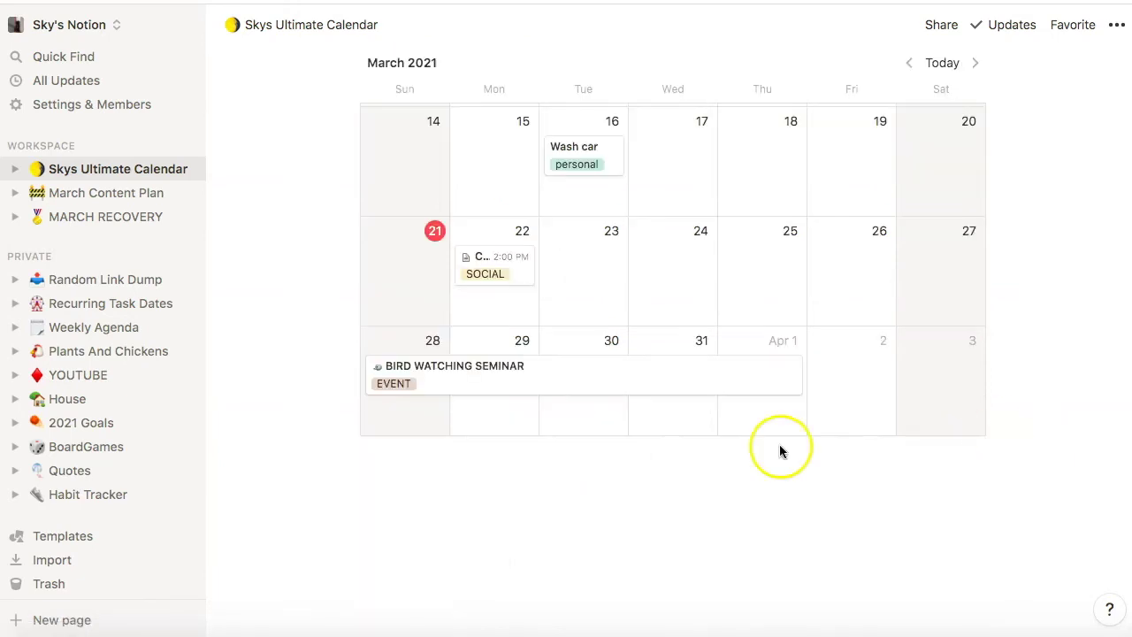
pyautogui.click(383, 477)
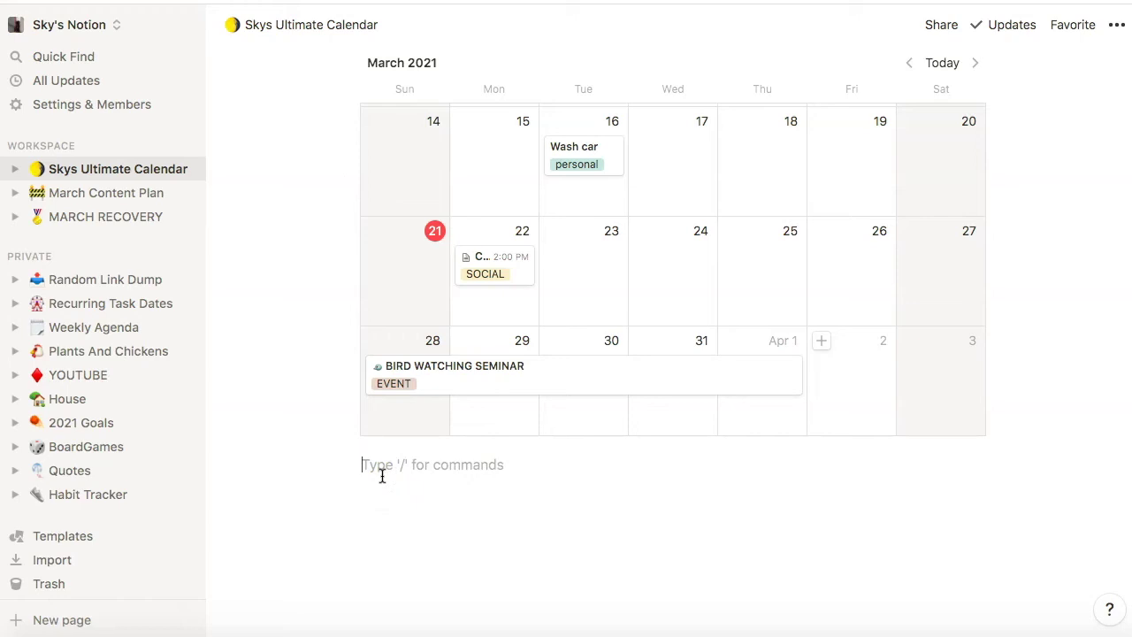
pyautogui.click(385, 462)
pyautogui.write('/')
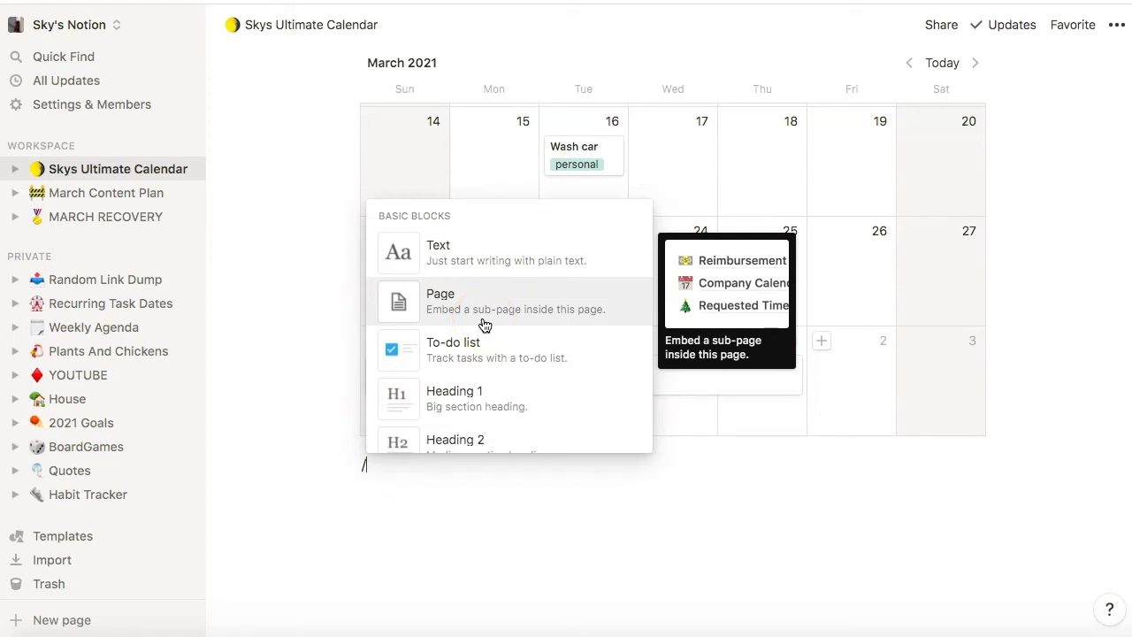
pyautogui.click(485, 366)
pyautogui.scroll(-10, 485, 365)
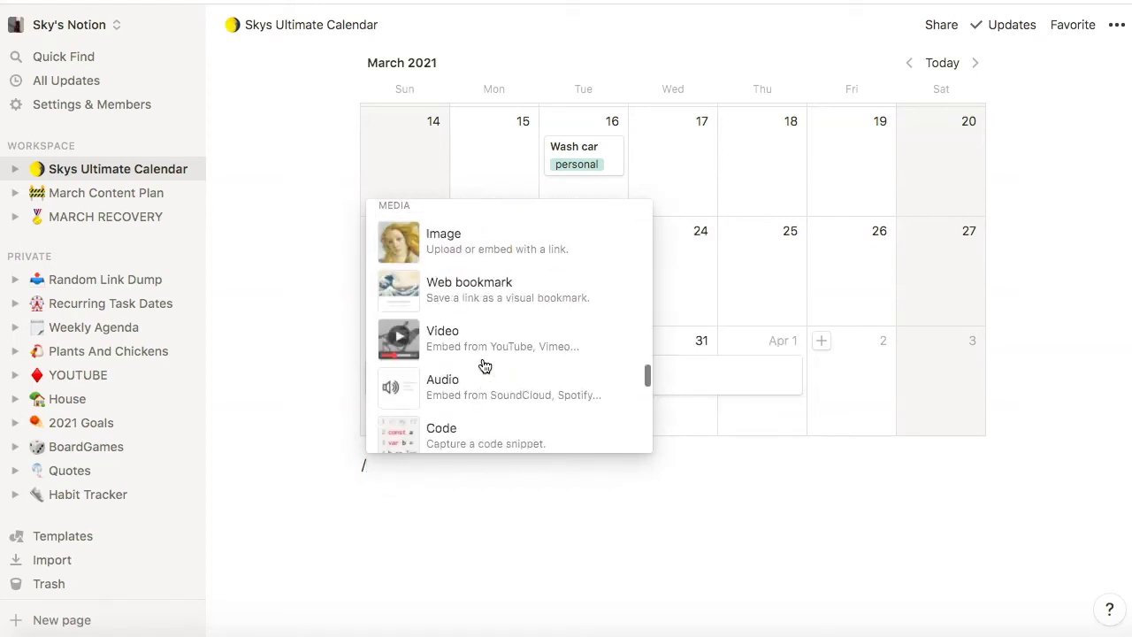
pyautogui.scroll(-10, 485, 365)
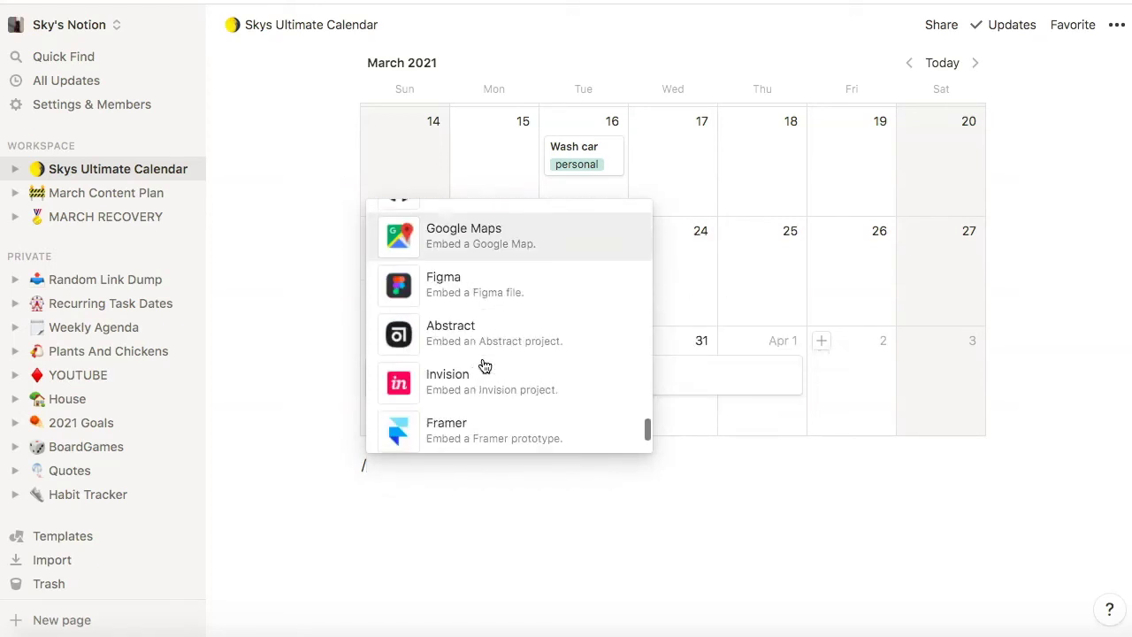
pyautogui.scroll(-5, 485, 365)
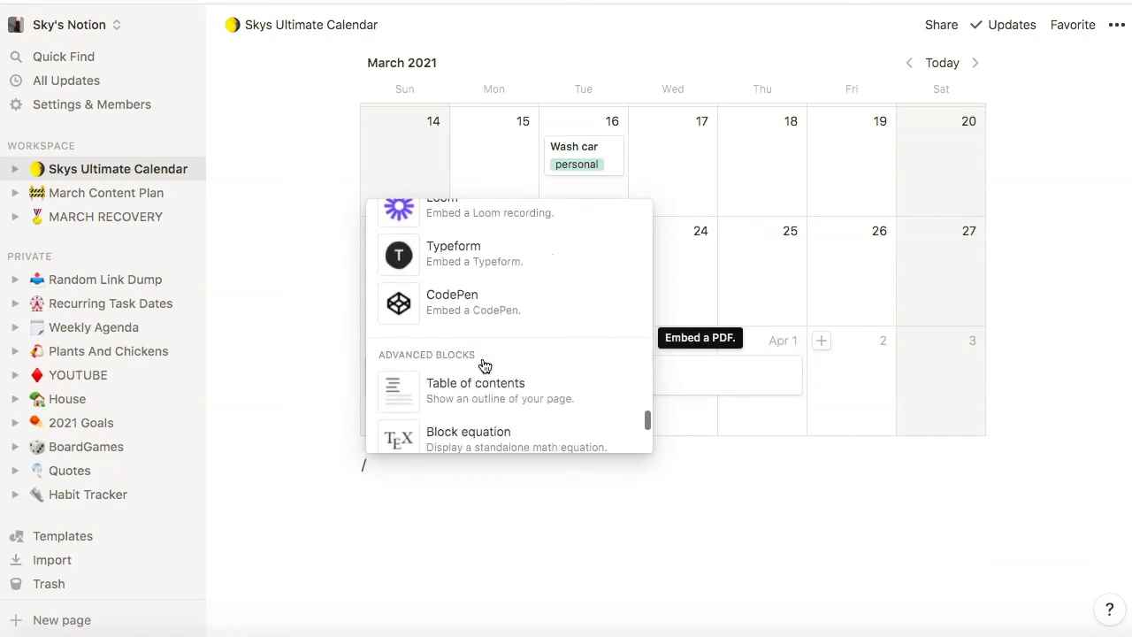
pyautogui.scroll(-2, 469, 415)
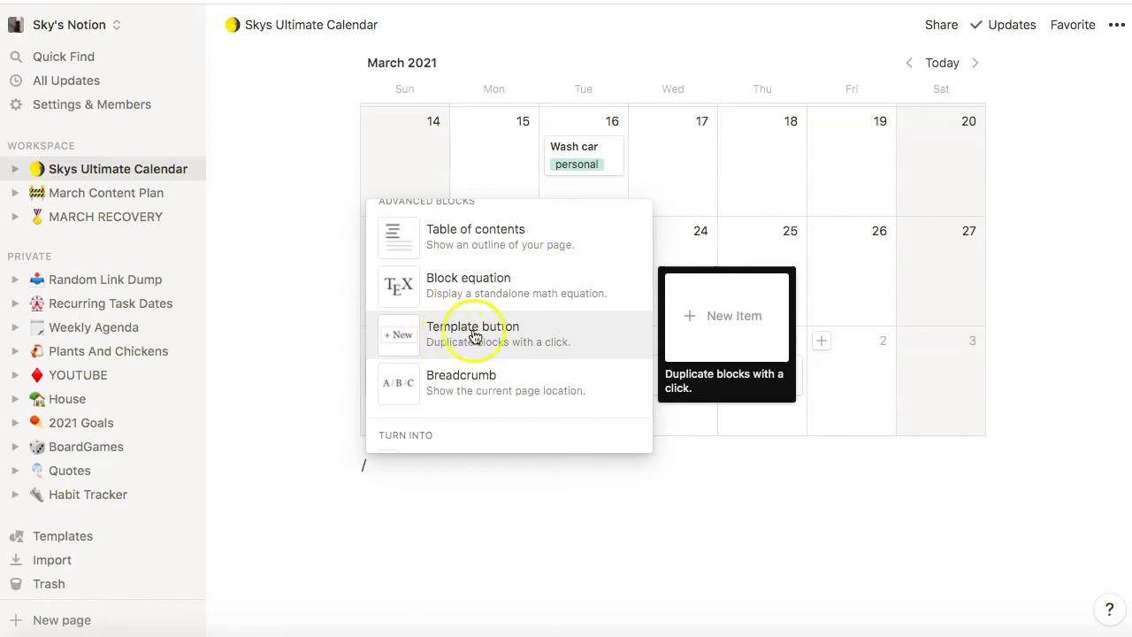
pyautogui.click(518, 344)
# Rename the template button "create workout"
pyautogui.scroll(-3, 518, 522)
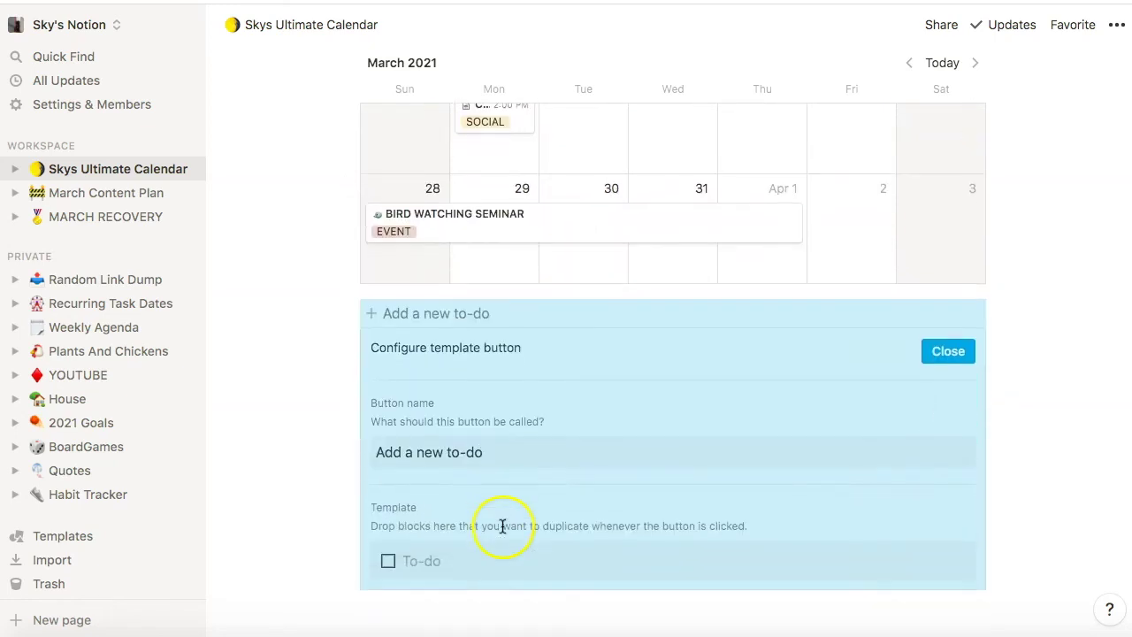
pyautogui.scroll(-1, 464, 399)
pyautogui.click(469, 414)
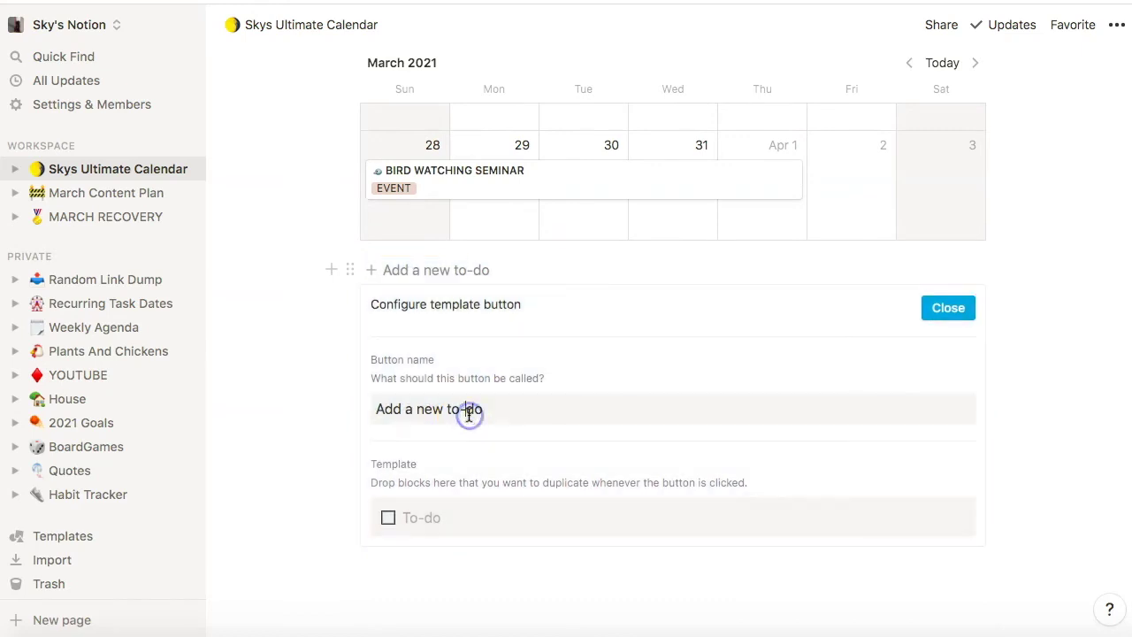
pyautogui.moveTo(471, 414); pyautogui.dragTo(374, 409)
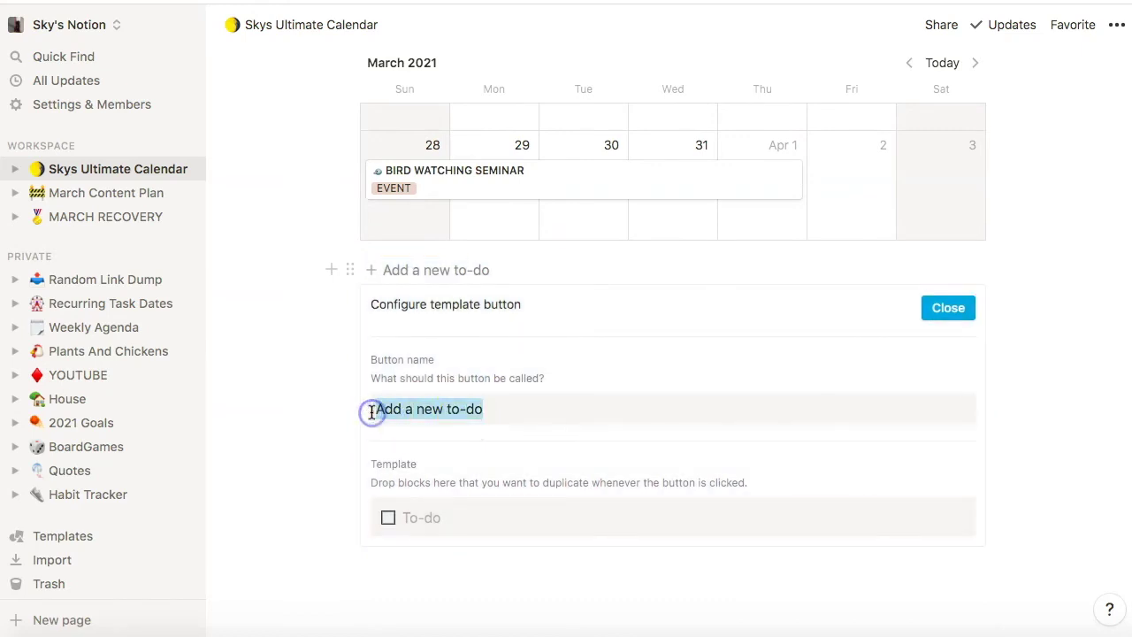
pyautogui.press('BackSpace')
pyautogui.write('create workout')
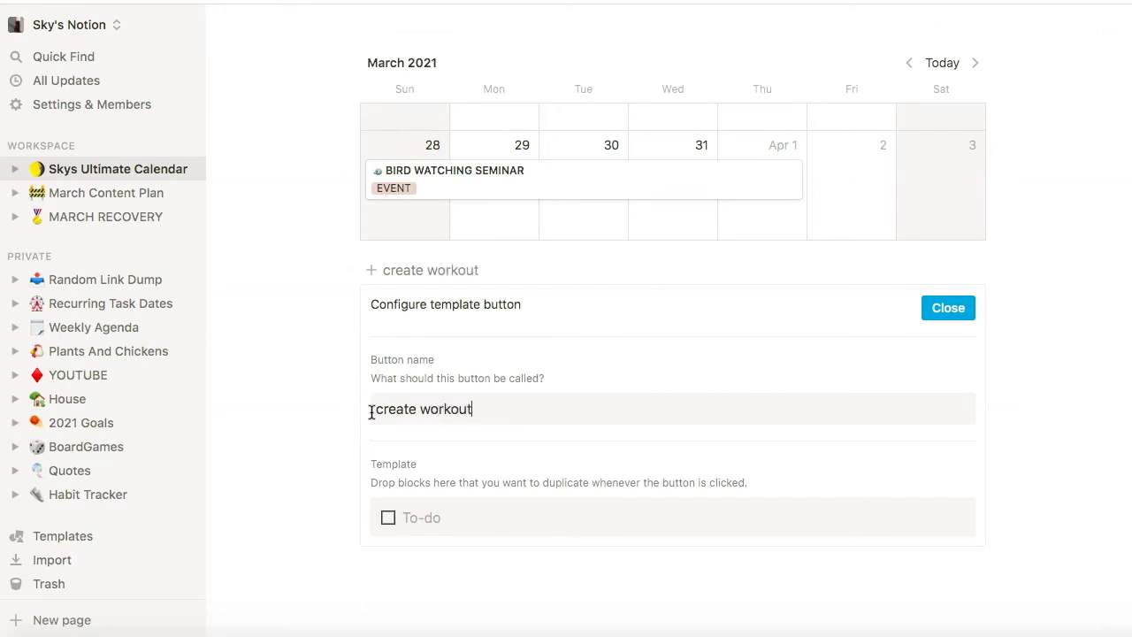
# Set the button's template to-do text to "workout" and close the button configuration
pyautogui.click(438, 524)
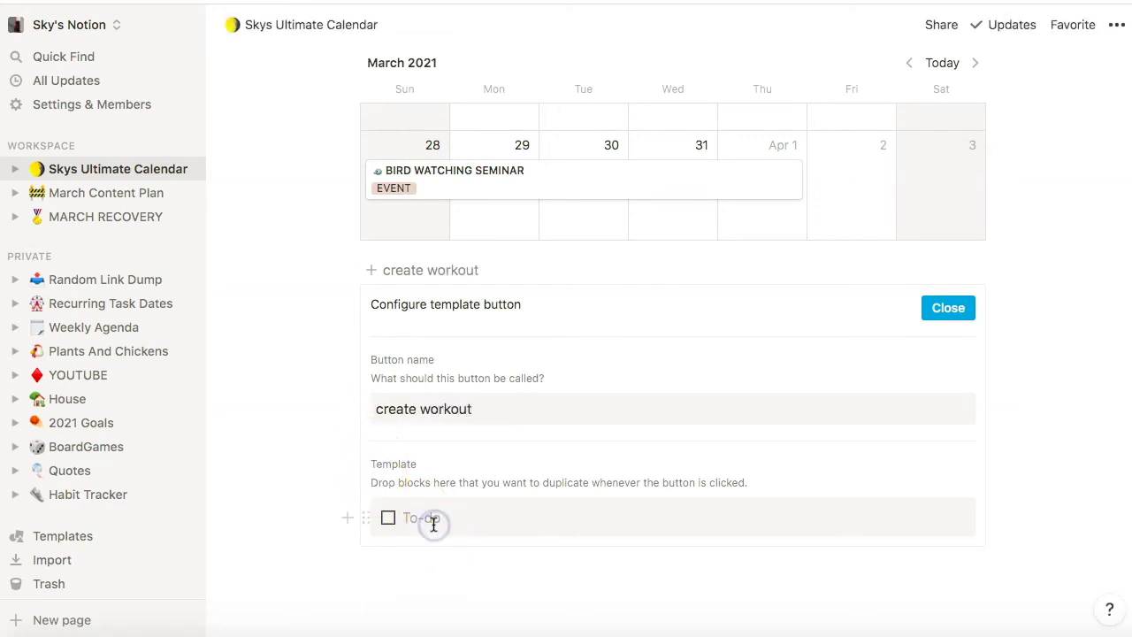
pyautogui.write('workout')
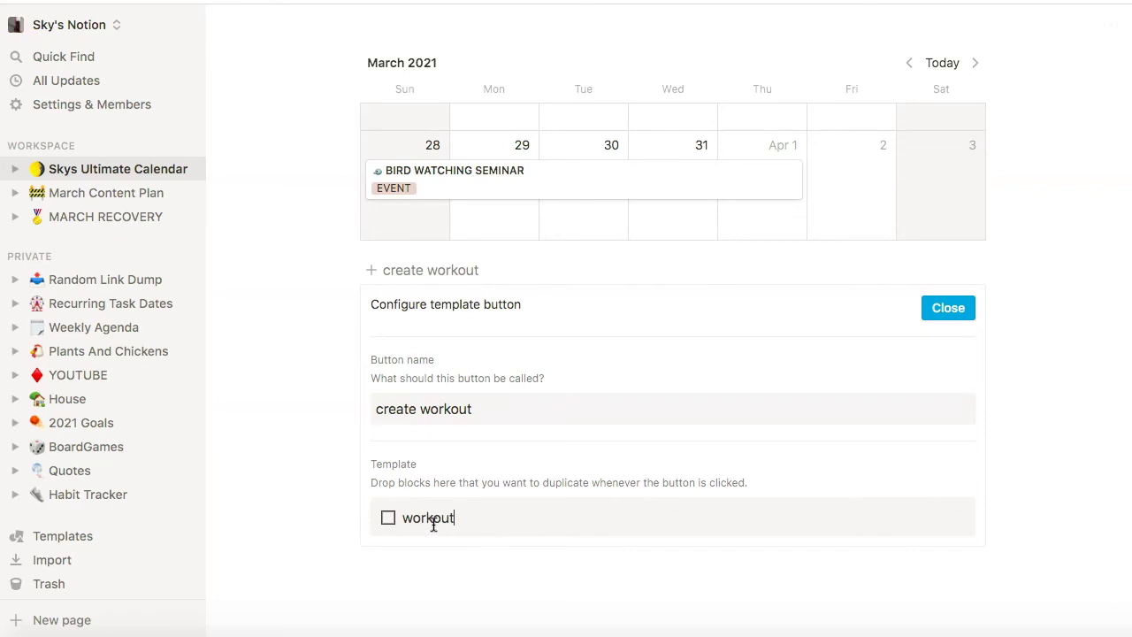
pyautogui.click(947, 310)
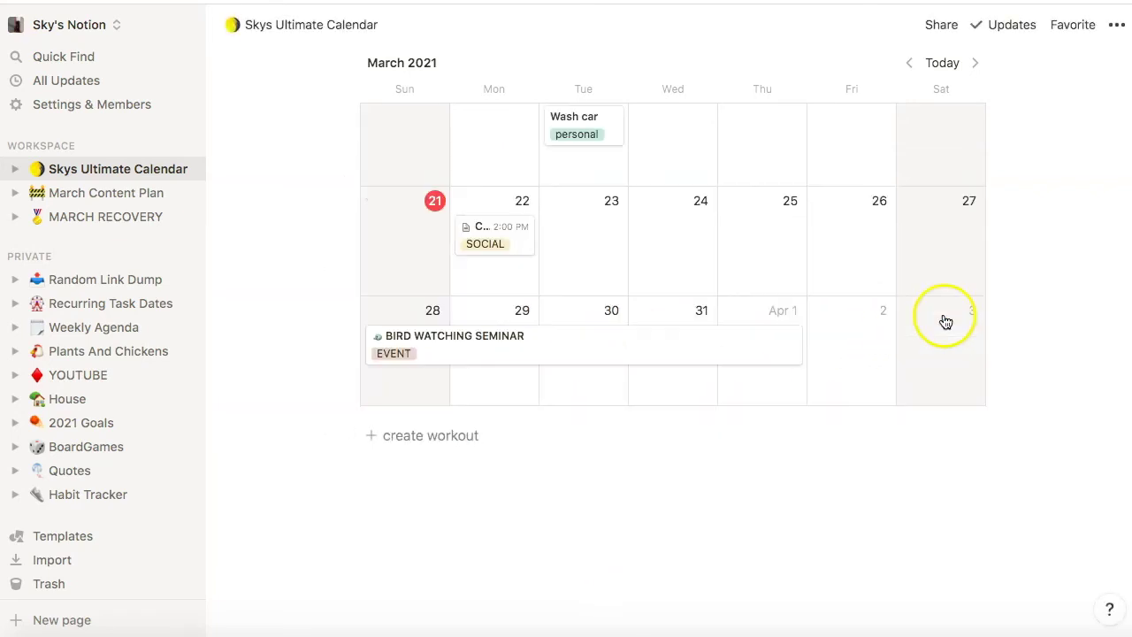
# Generate two workout to-dos with the create workout button and move both onto March 29 in the calendar
pyautogui.click(417, 449)
pyautogui.click(417, 469)
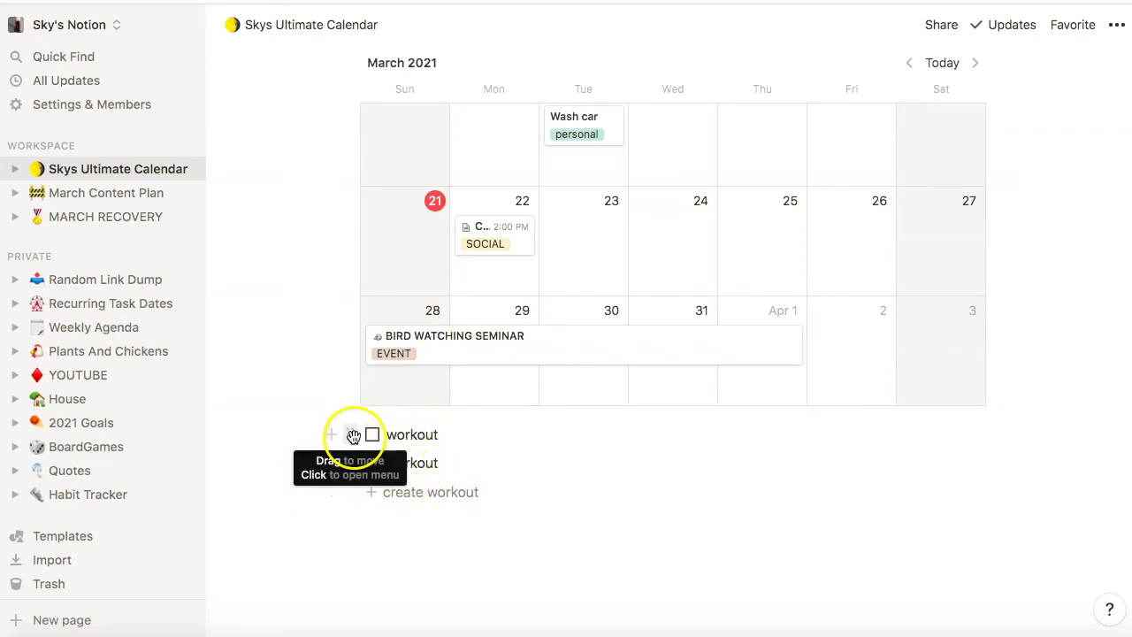
pyautogui.moveTo(353, 434); pyautogui.dragTo(466, 390)
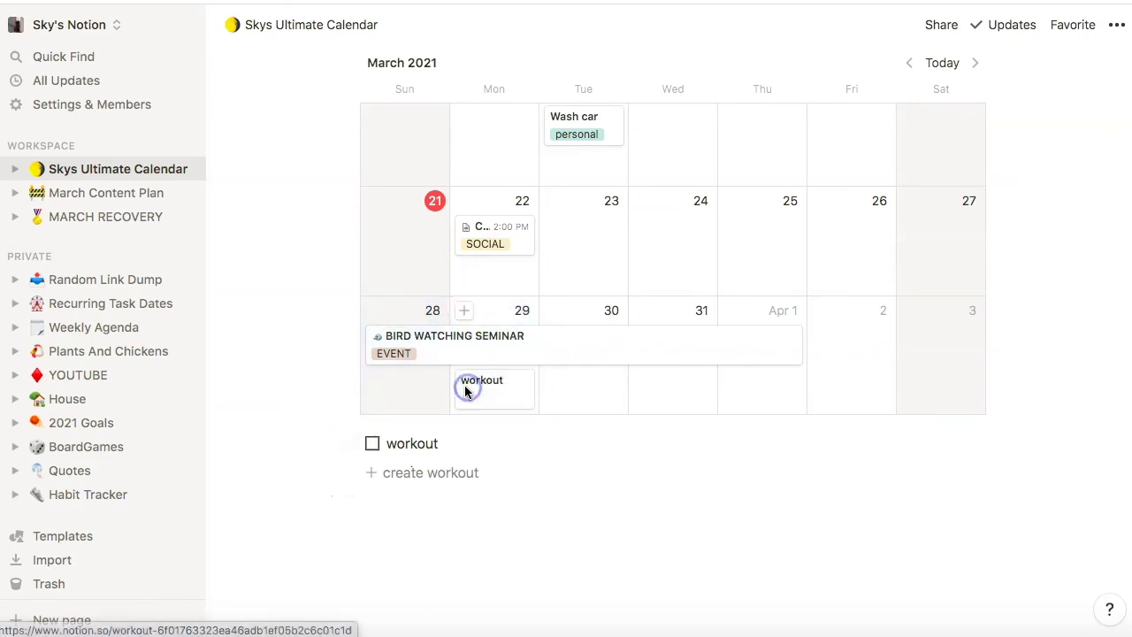
pyautogui.click(351, 444)
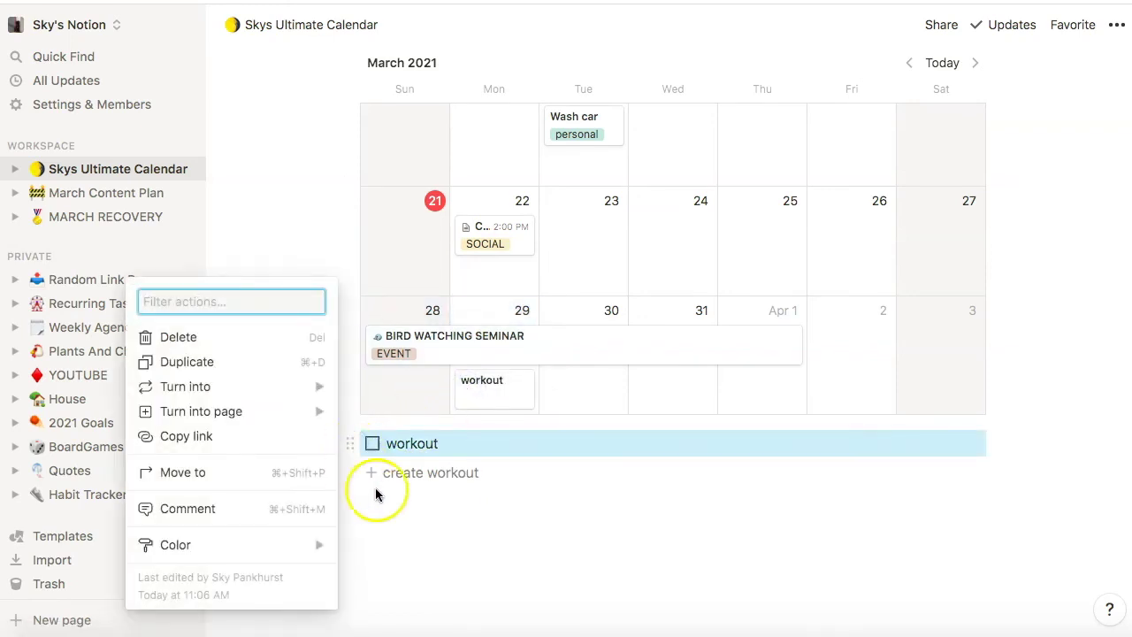
pyautogui.press('Escape')
pyautogui.moveTo(348, 443); pyautogui.dragTo(531, 384)
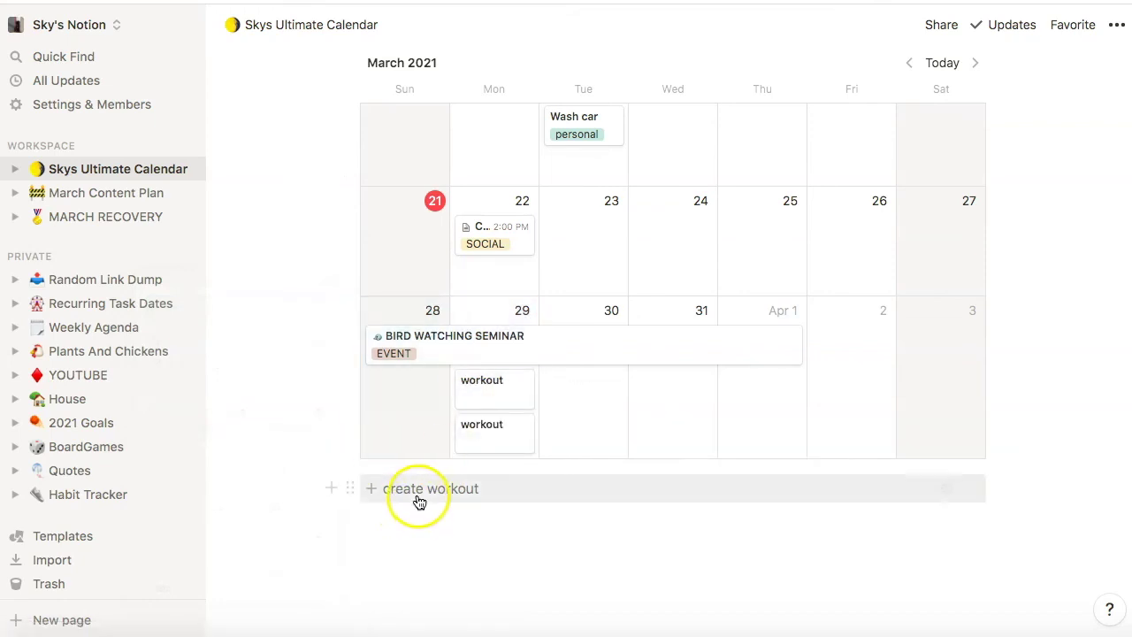
# Generate another workout to-do with the button and move it onto March 25 in the calendar
pyautogui.click(420, 495)
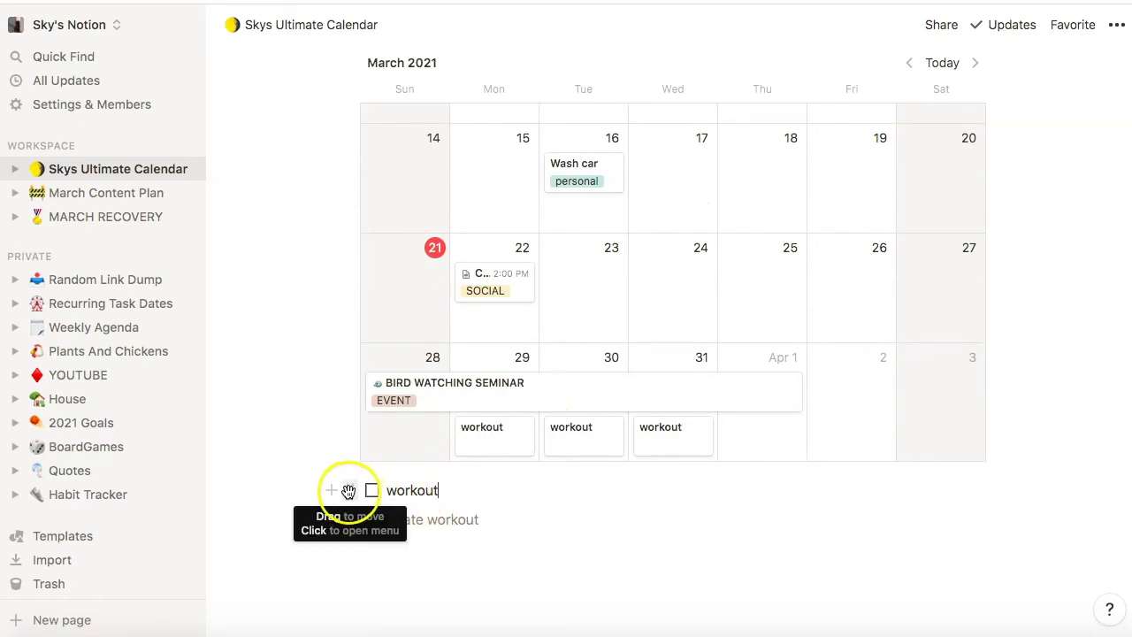
pyautogui.moveTo(348, 491); pyautogui.dragTo(762, 287)
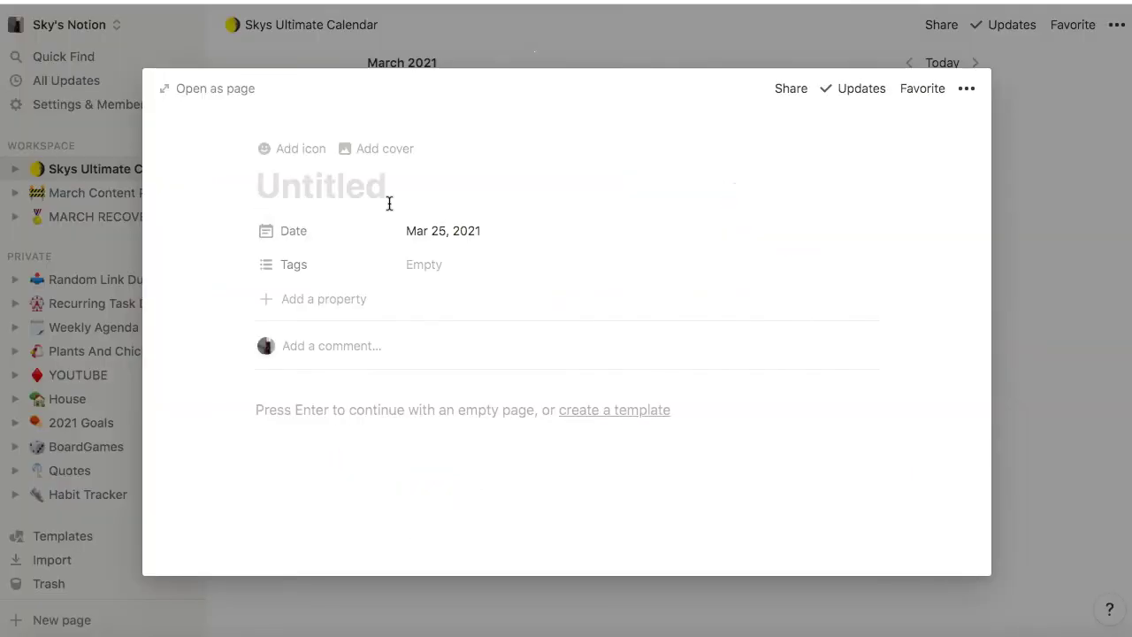
# Title the new March 25 item "Meet with real estate agent" and include a time of 8:00 AM in its date
pyautogui.write('Meet with real estate agent')
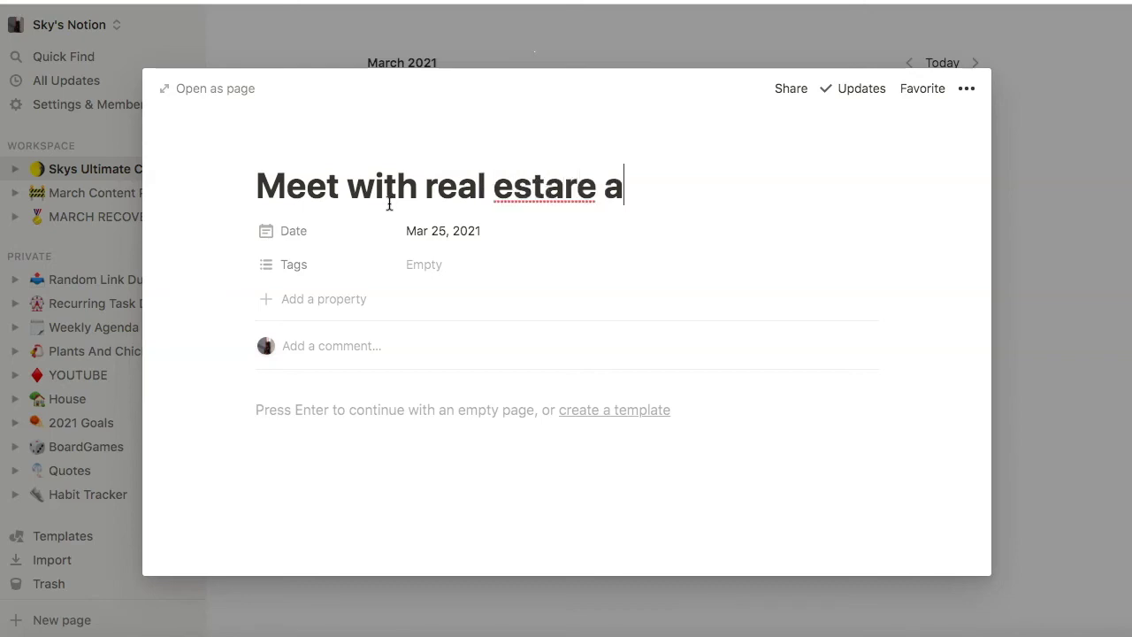
pyautogui.click(293, 233)
pyautogui.click(311, 366)
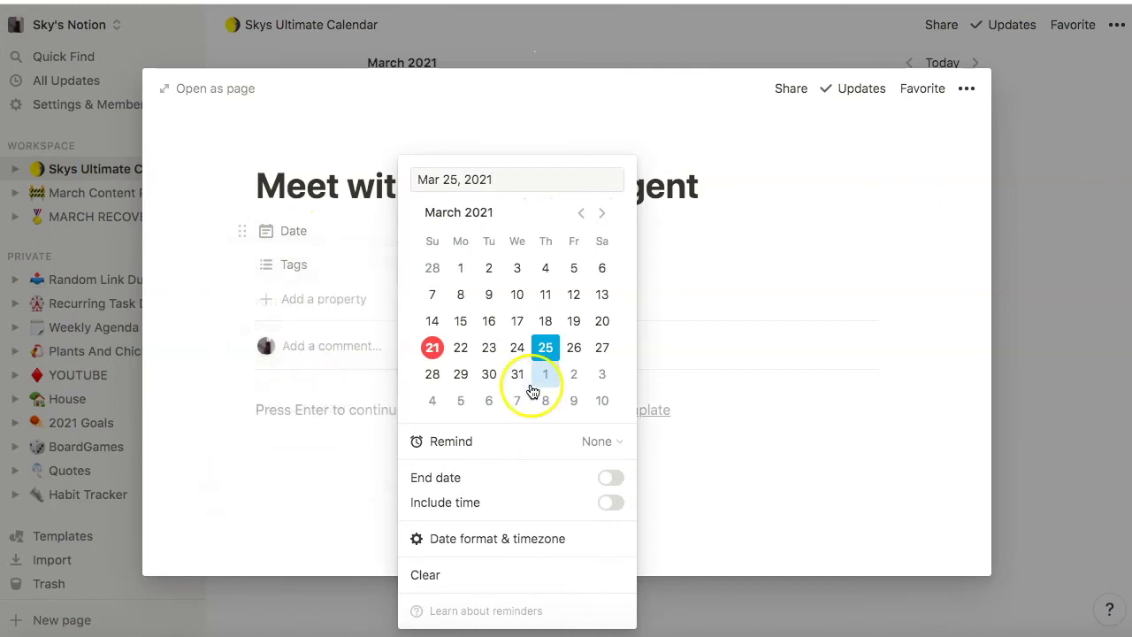
pyautogui.click(623, 511)
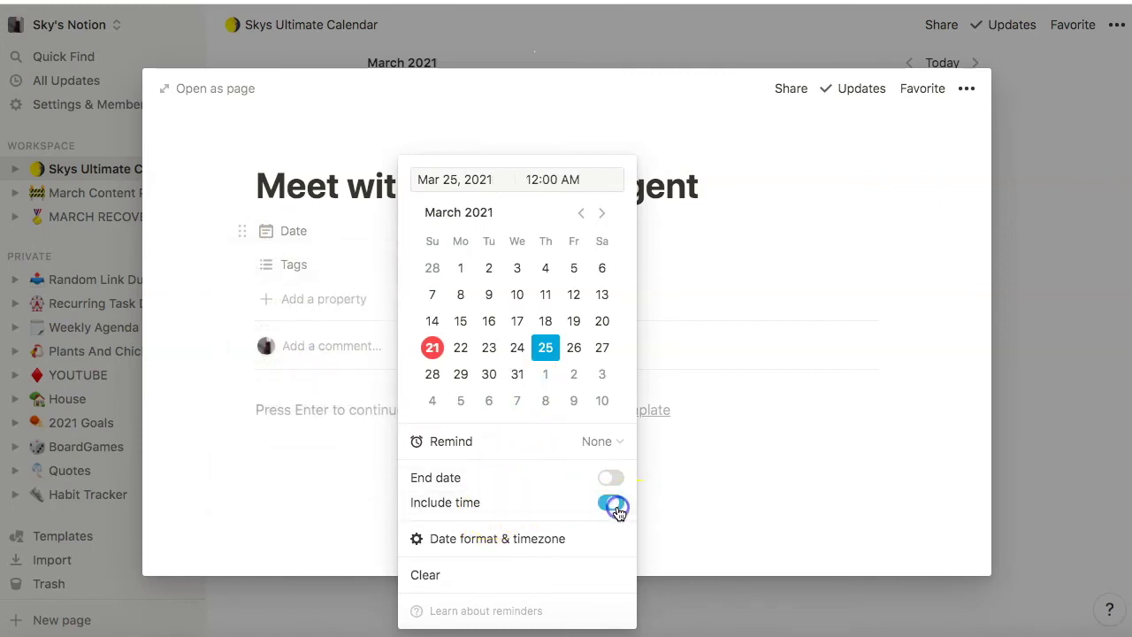
pyautogui.press('BackSpace')
pyautogui.press('BackSpace')
pyautogui.press('BackSpace')
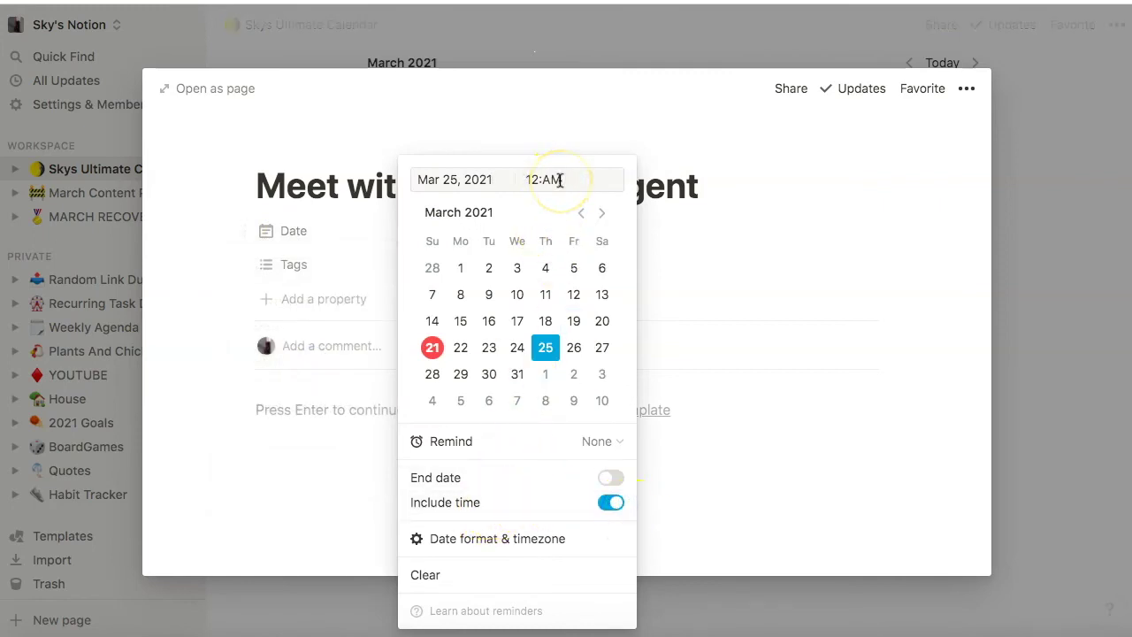
pyautogui.write(':00')
pyautogui.click(769, 505)
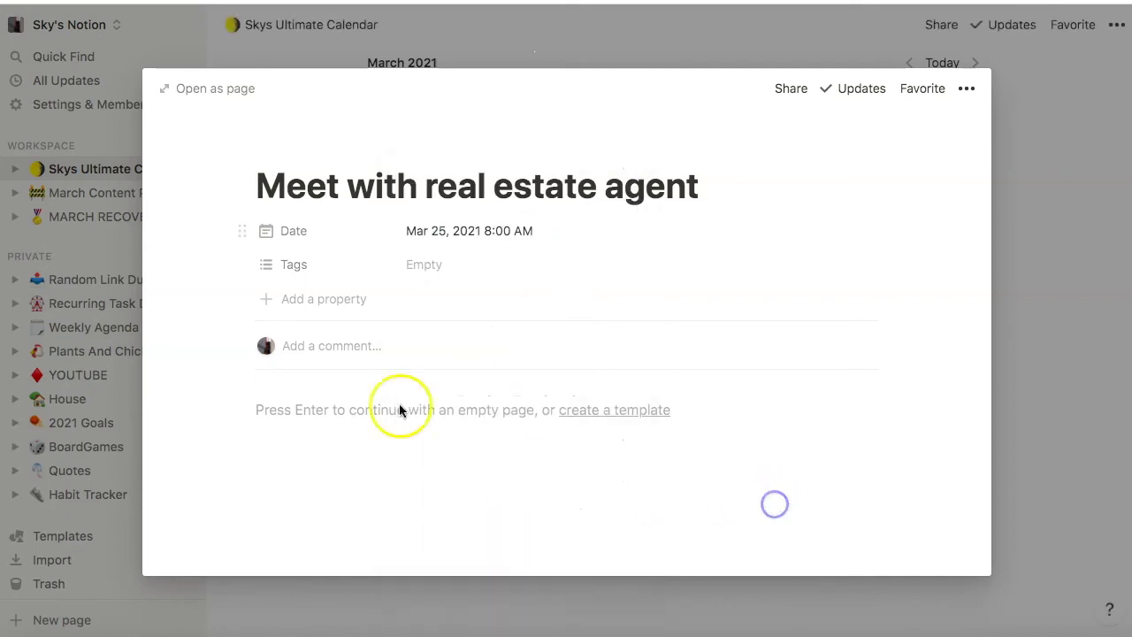
# Insert a Google Maps embed block in the body of the real estate agent meeting item
pyautogui.click(288, 409)
pyautogui.write('/')
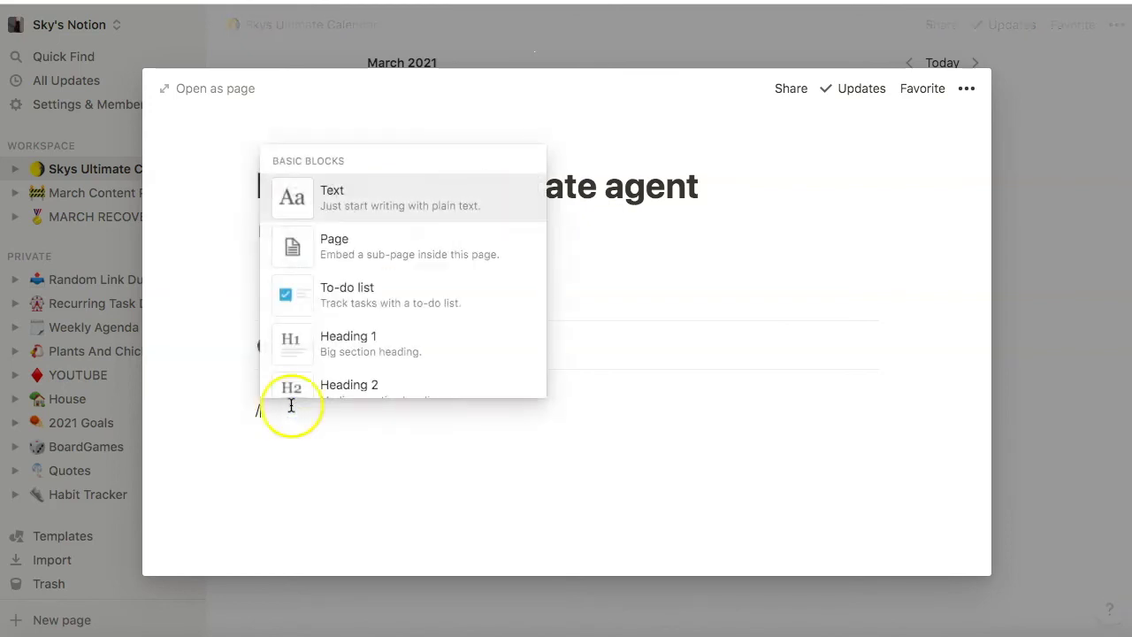
pyautogui.scroll(-10, 349, 362)
pyautogui.scroll(-15, 350, 360)
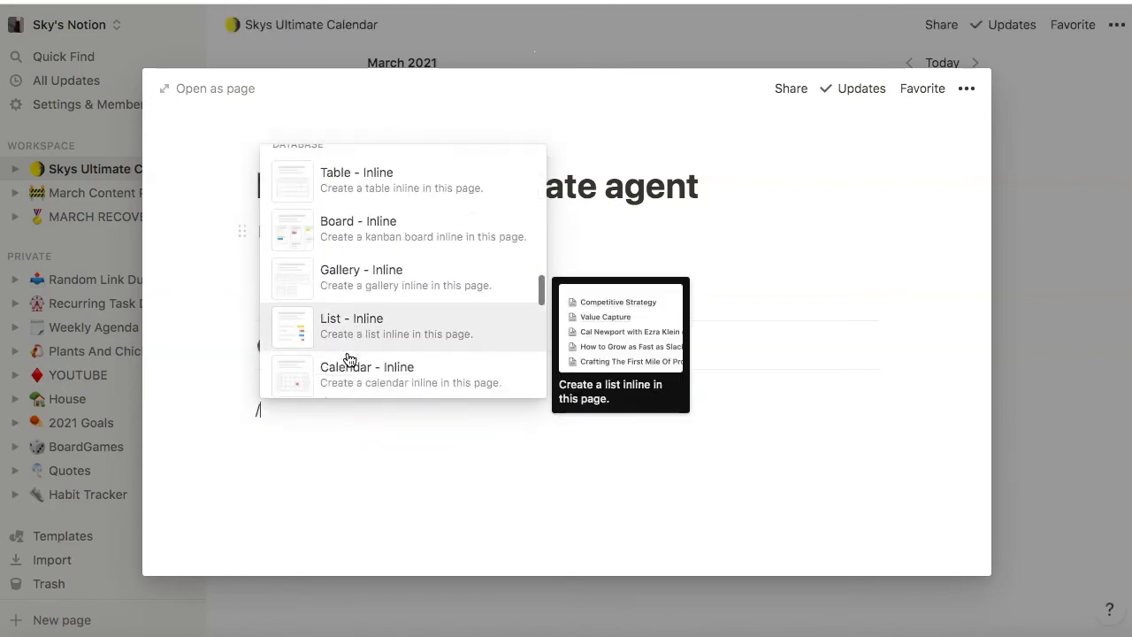
pyautogui.scroll(-10, 350, 360)
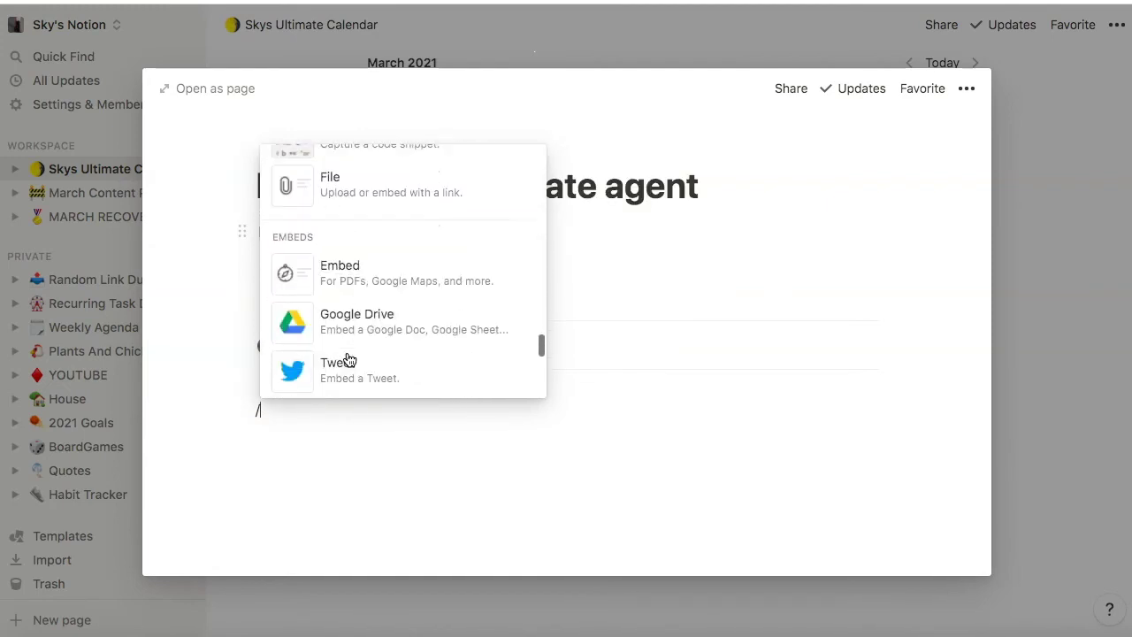
pyautogui.scroll(1, 349, 360)
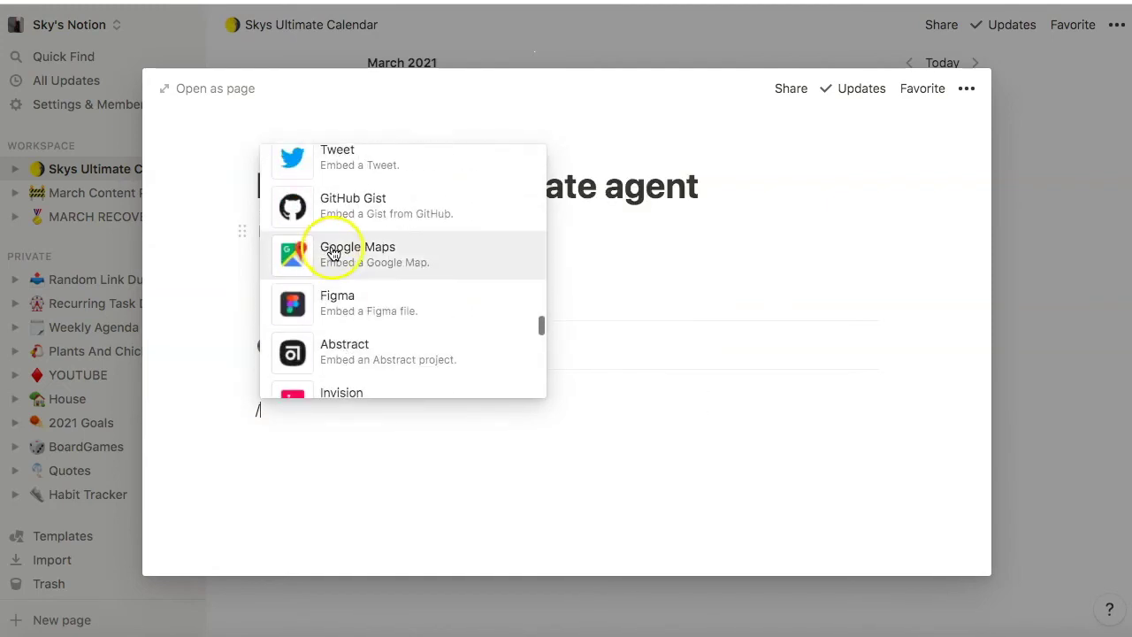
pyautogui.click(329, 253)
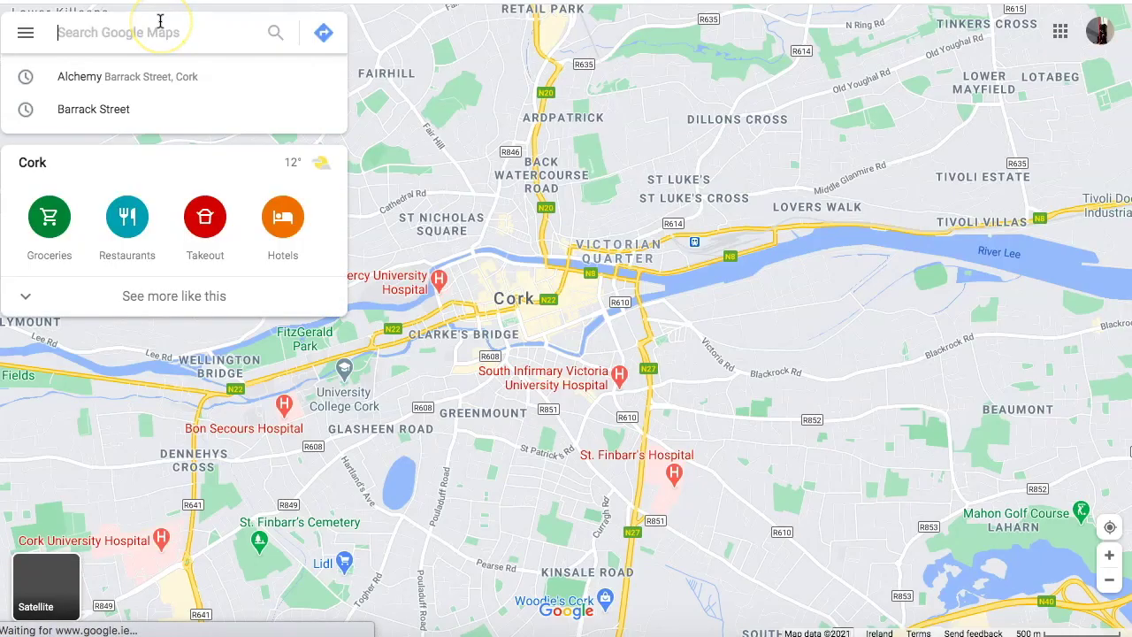
# Look up Cookie Hall Road, Kentucky, in Google Maps and embed its link in the meeting item's map block
pyautogui.write('cookie')
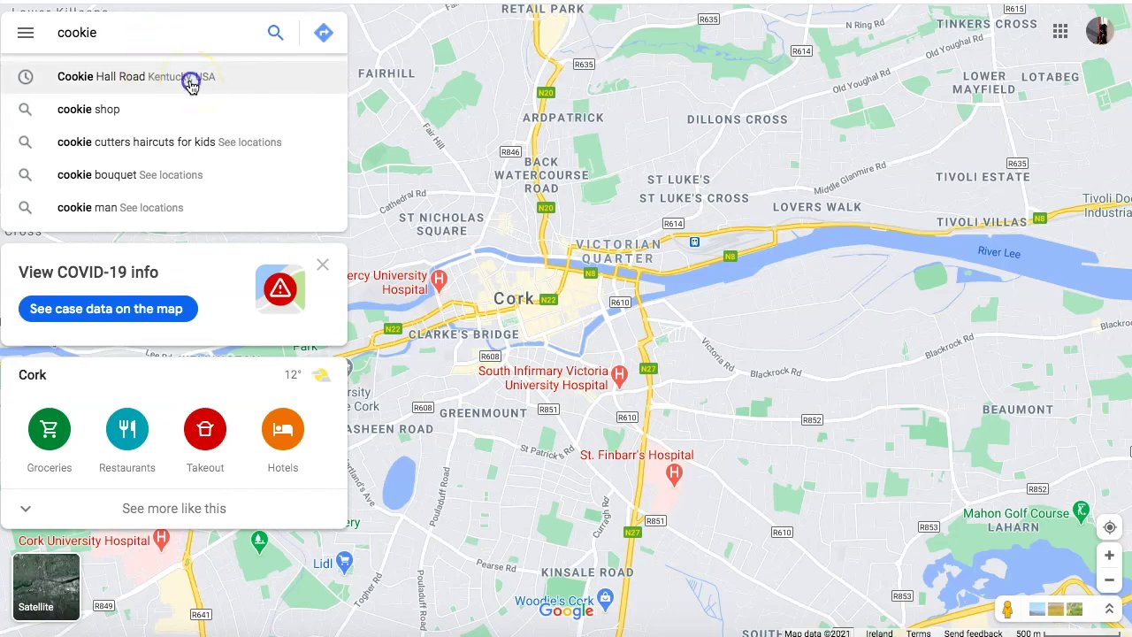
pyautogui.click(191, 82)
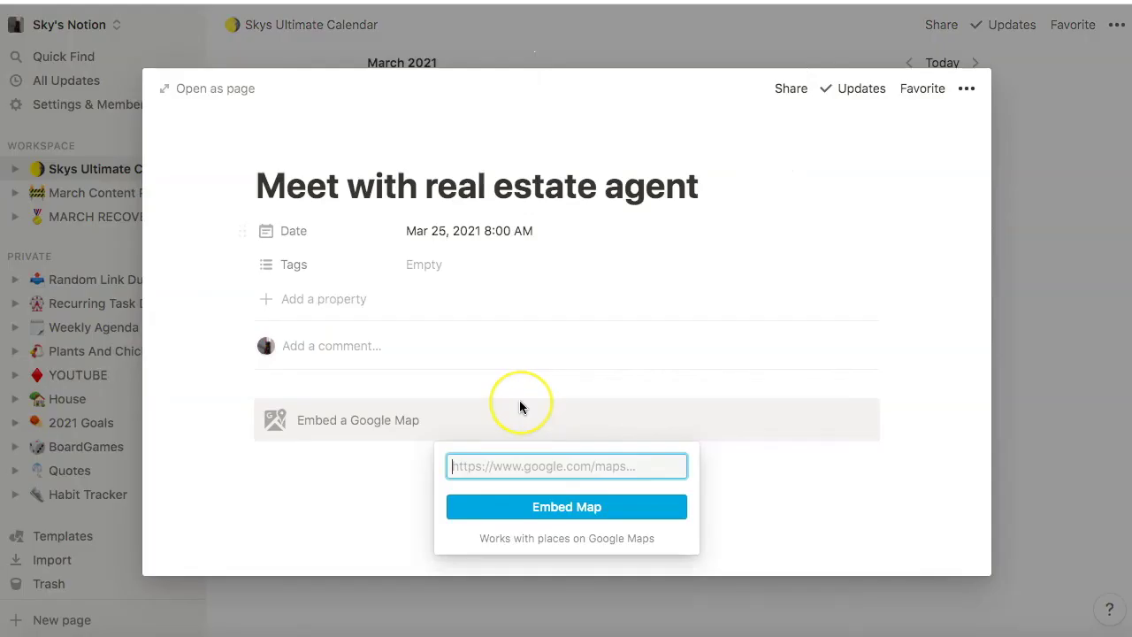
pyautogui.hotkey('ctrl', 'v')
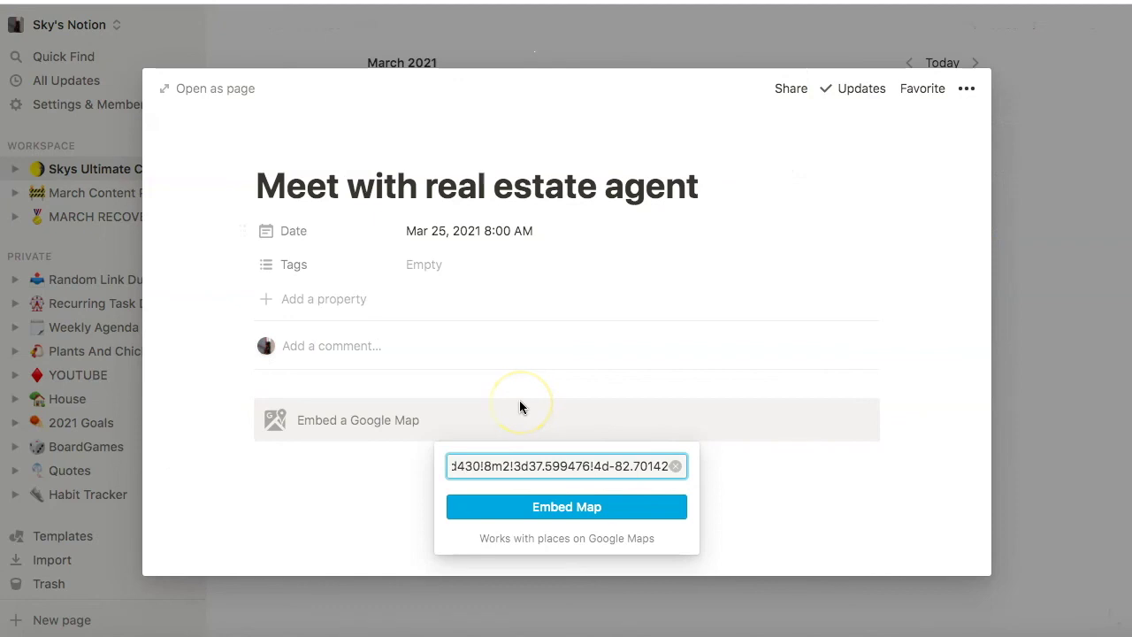
pyautogui.click(544, 516)
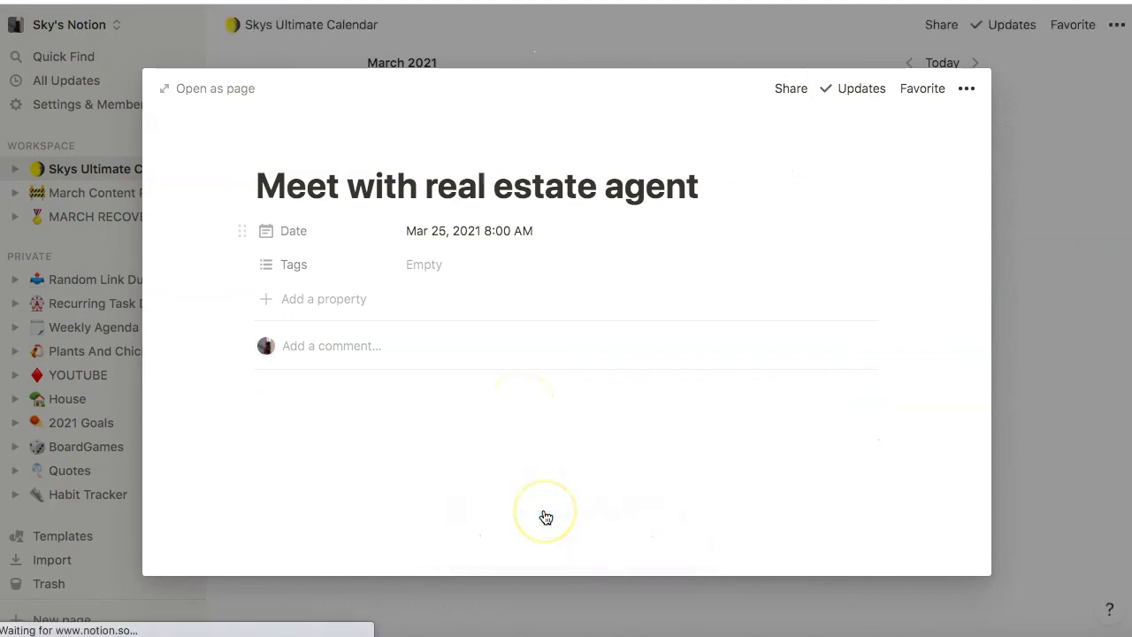
pyautogui.scroll(-5, 433, 344)
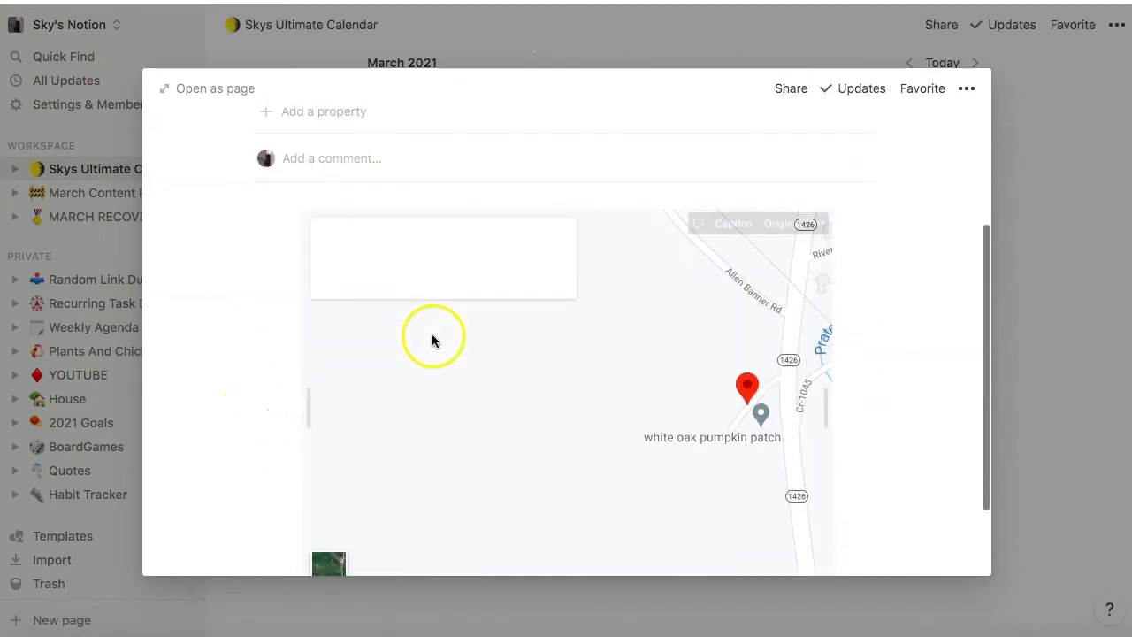
# Create a "meeting" tag on the real estate agent item, color it red, and close the item
pyautogui.scroll(5, 879, 347)
pyautogui.click(466, 265)
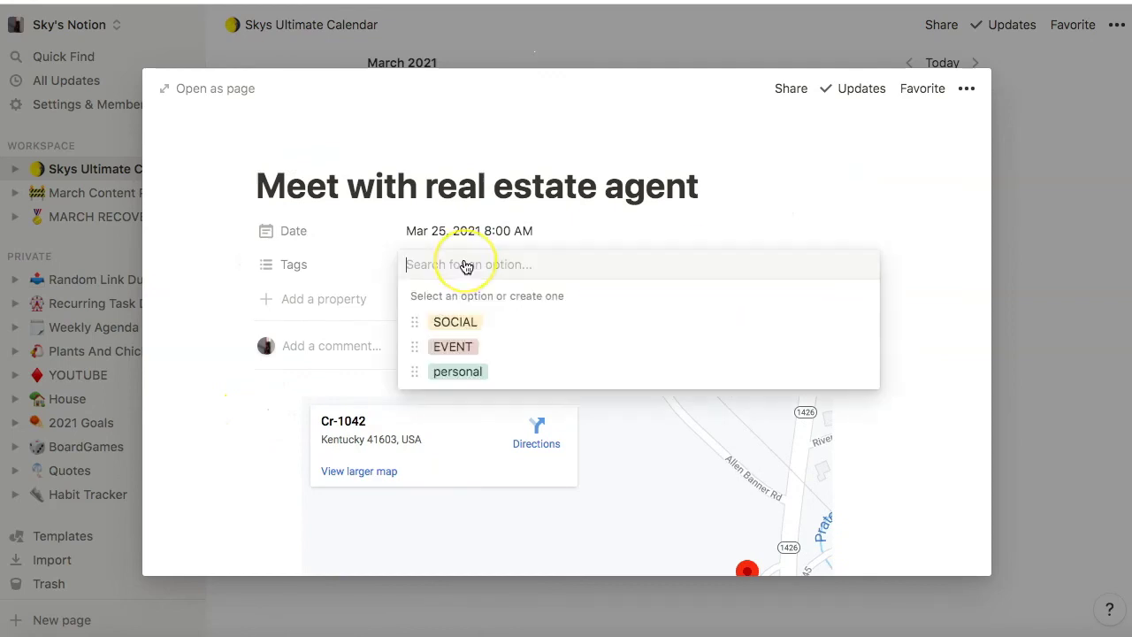
pyautogui.click(464, 266)
pyautogui.write('m')
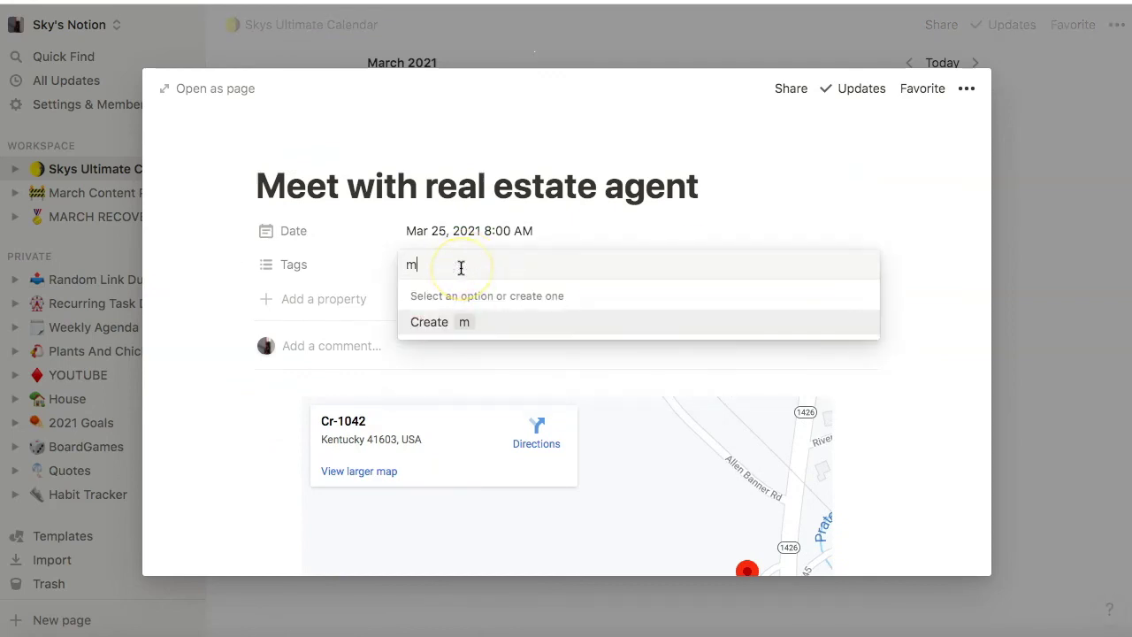
pyautogui.write('eeting')
pyautogui.press('Return')
pyautogui.click(863, 397)
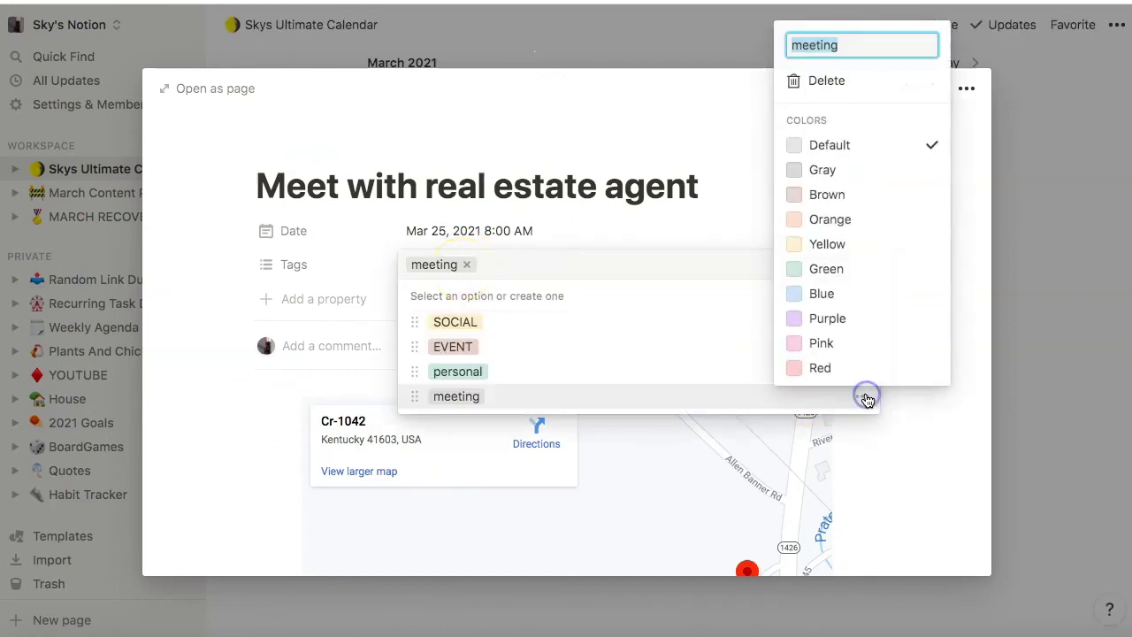
pyautogui.click(847, 370)
pyautogui.press('Escape')
pyautogui.press('Escape')
pyautogui.press('Escape')
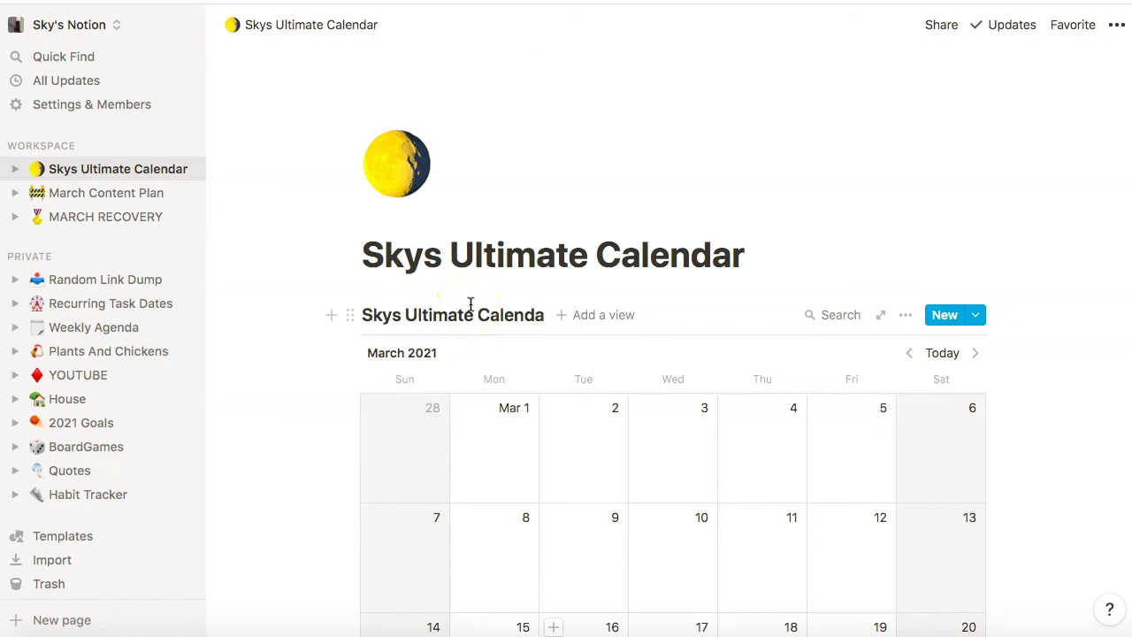
# Add a Board view to the calendar database and look across its tag columns
pyautogui.click(589, 314)
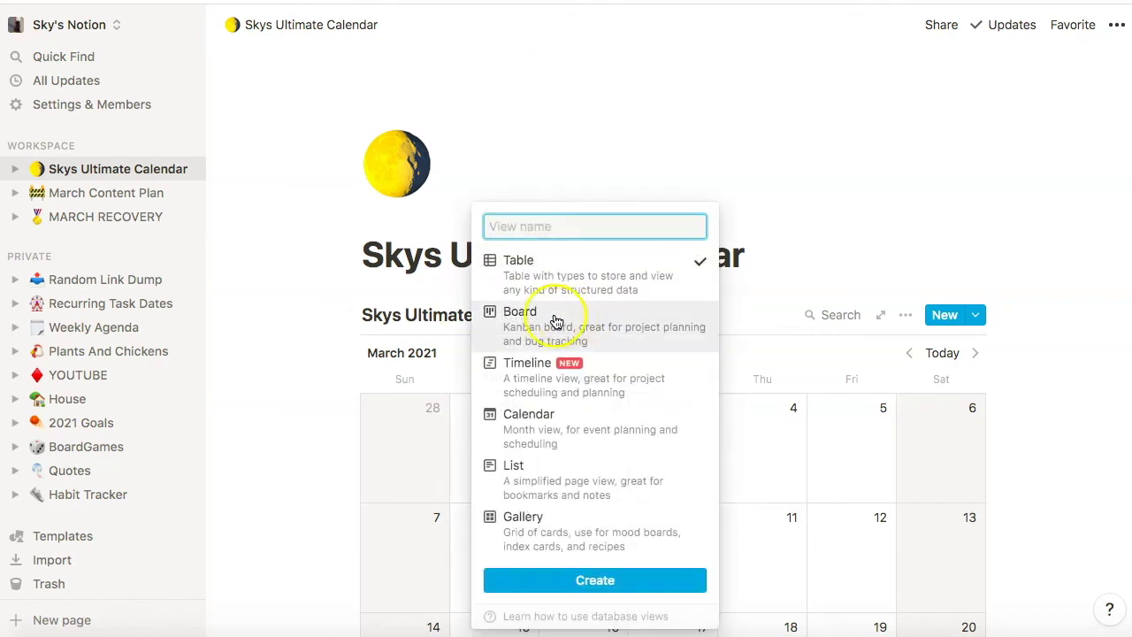
pyautogui.click(546, 327)
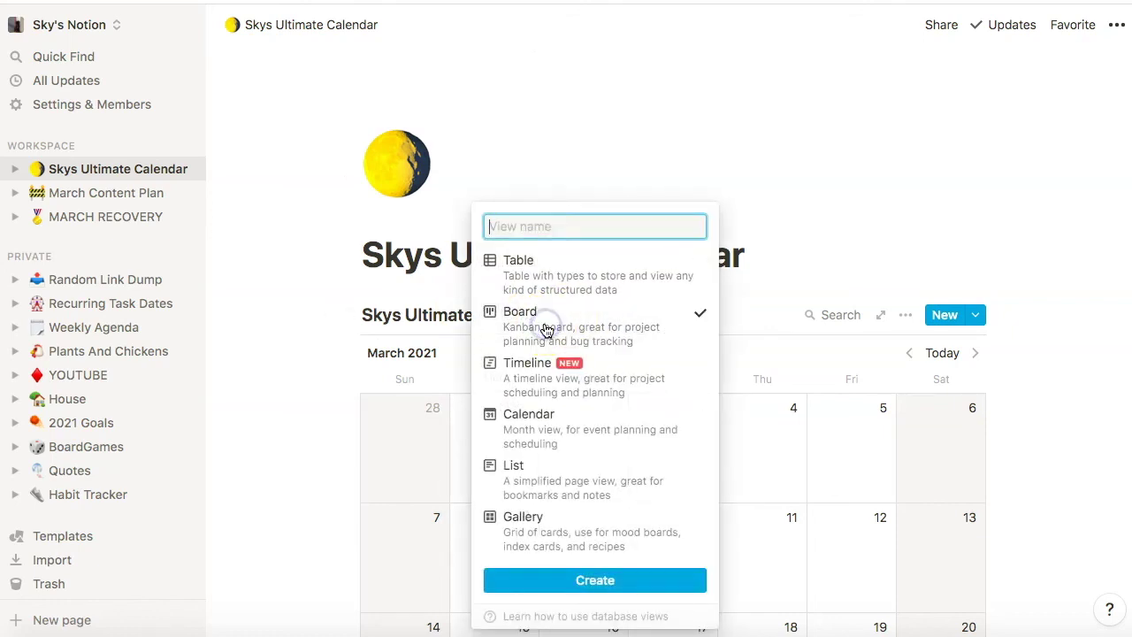
pyautogui.click(580, 583)
pyautogui.scroll(-3, 495, 422)
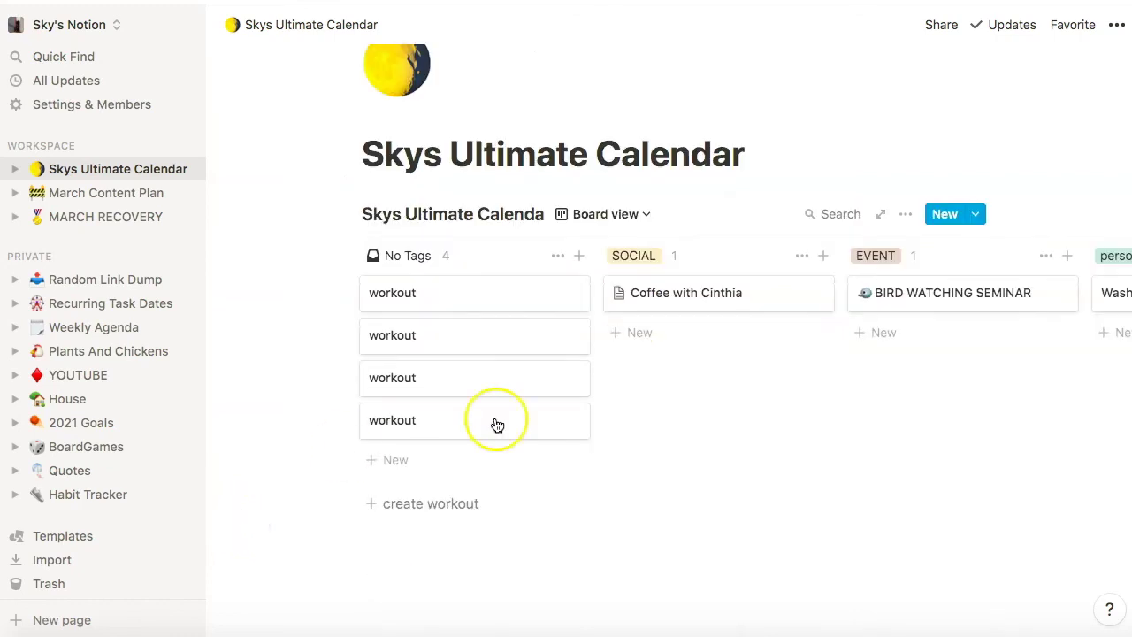
pyautogui.hscroll(5, 596, 420)
pyautogui.hscroll(3, 599, 422)
pyautogui.hscroll(-10, 599, 422)
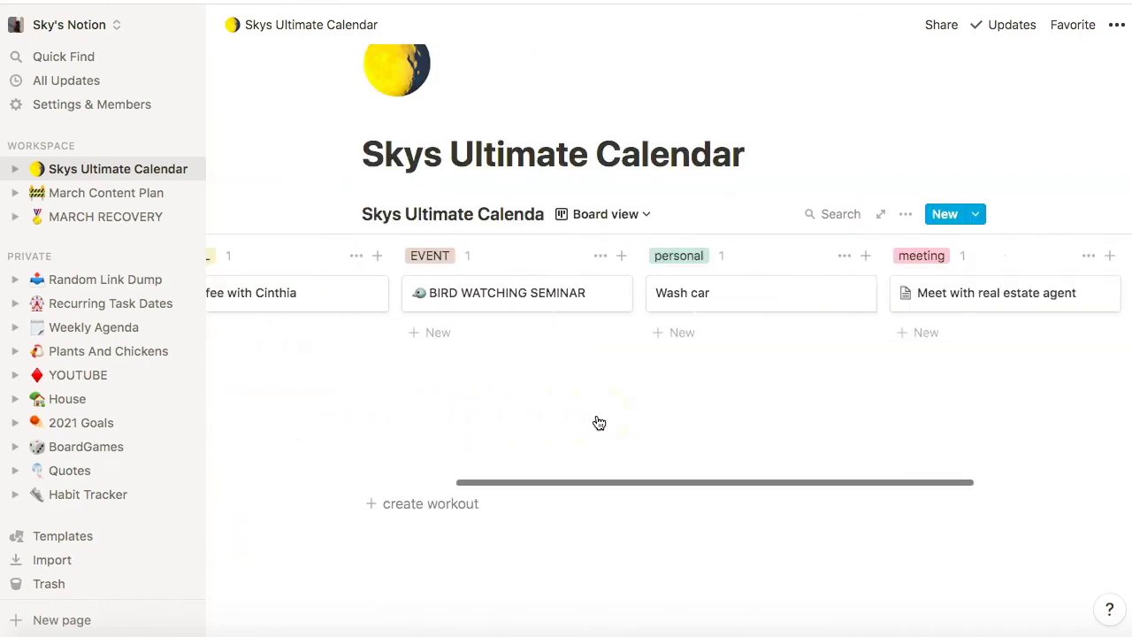
# Add a List view to the calendar database
pyautogui.click(605, 215)
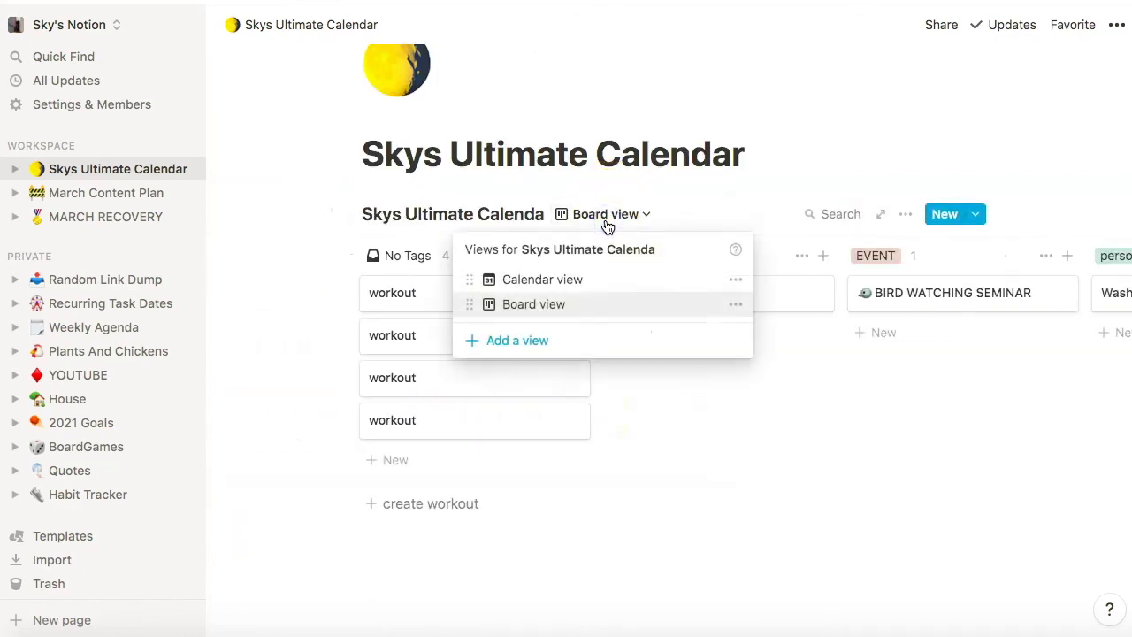
pyautogui.click(522, 340)
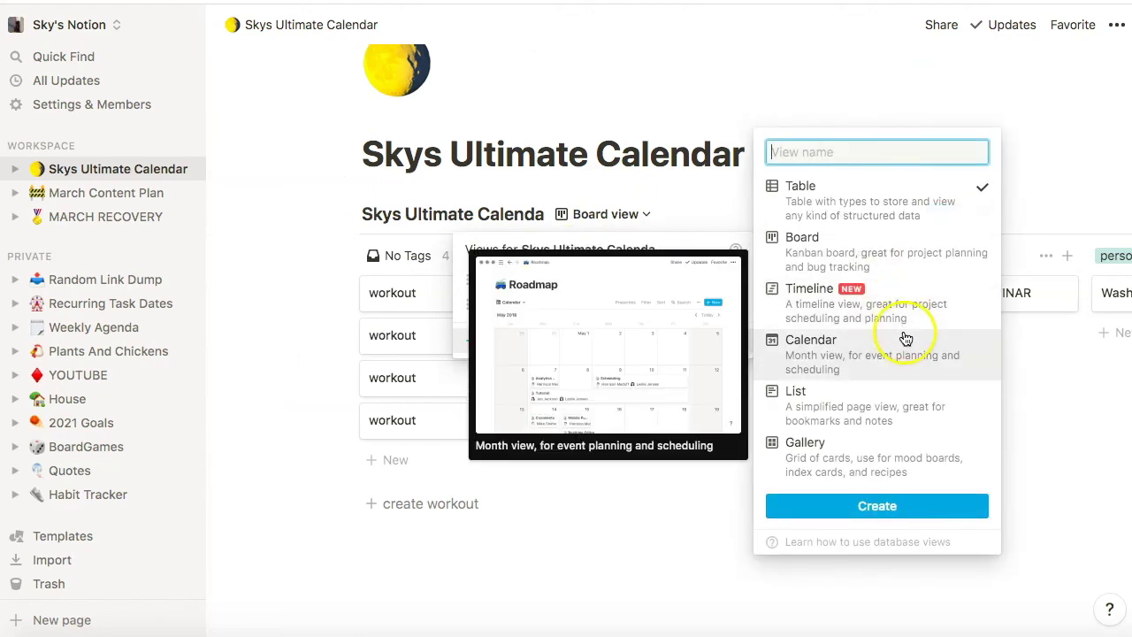
pyautogui.click(803, 414)
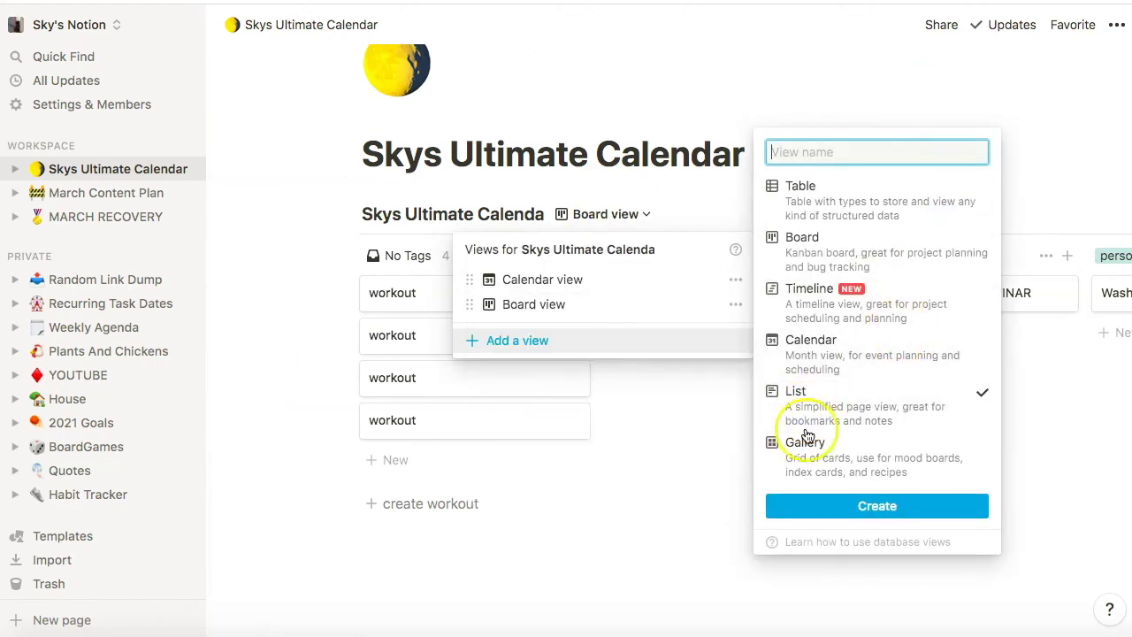
pyautogui.click(860, 505)
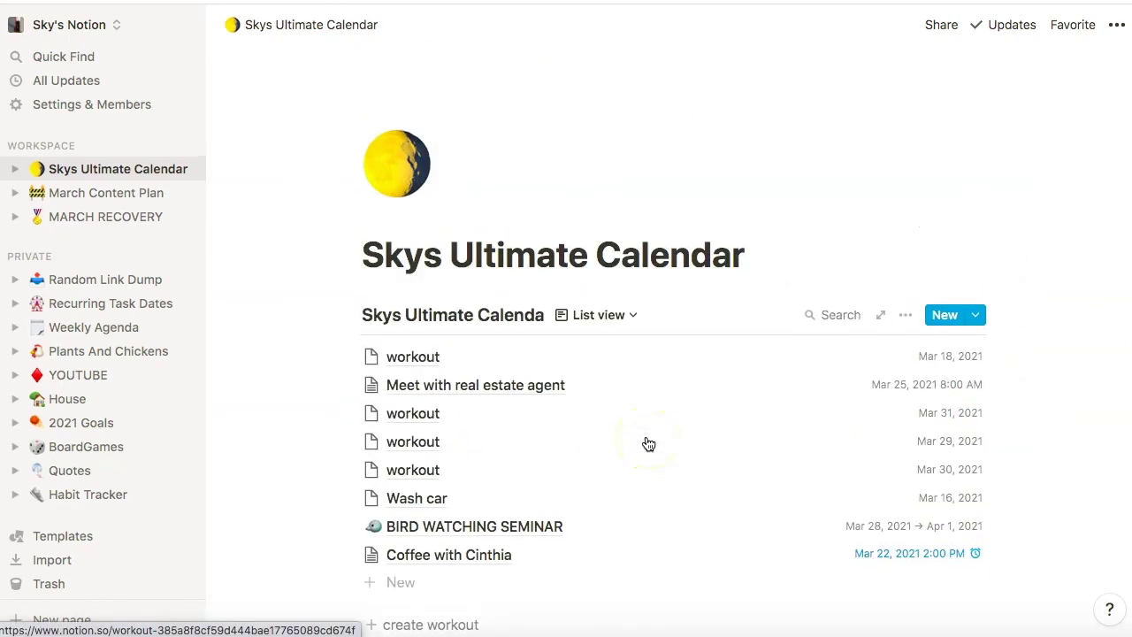
# Add a Timeline view to the calendar database
pyautogui.click(586, 314)
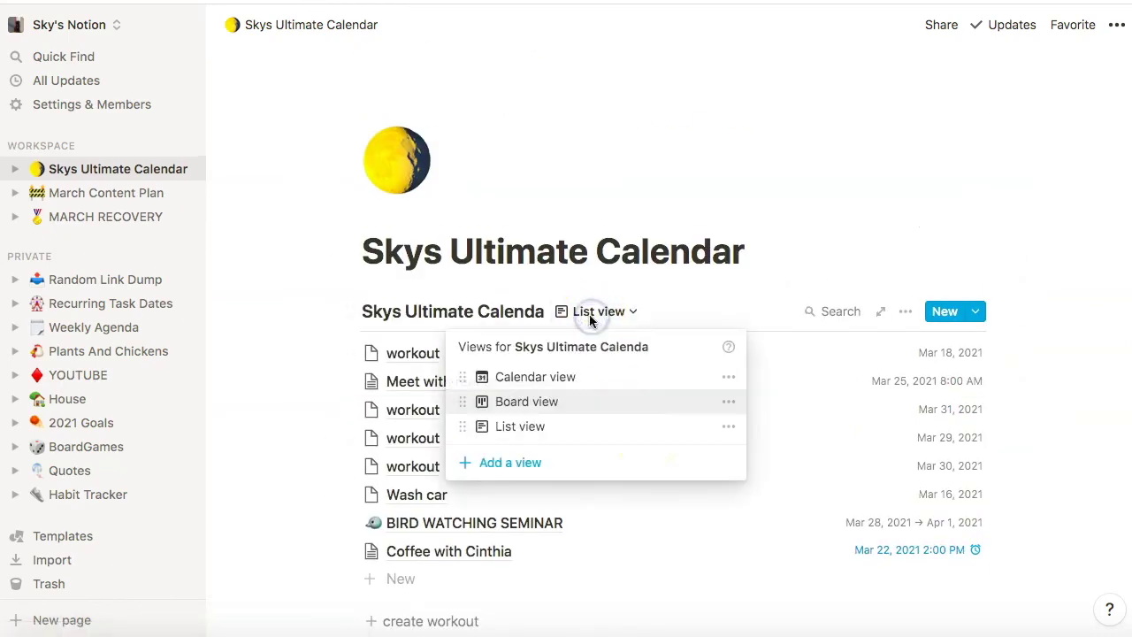
pyautogui.click(509, 460)
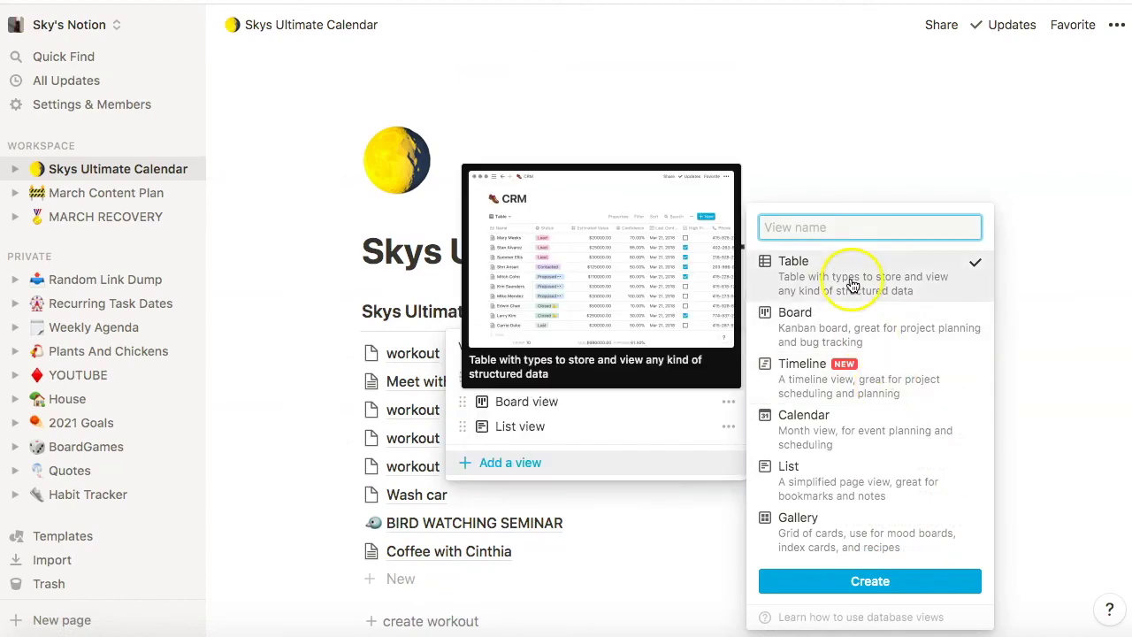
pyautogui.click(825, 385)
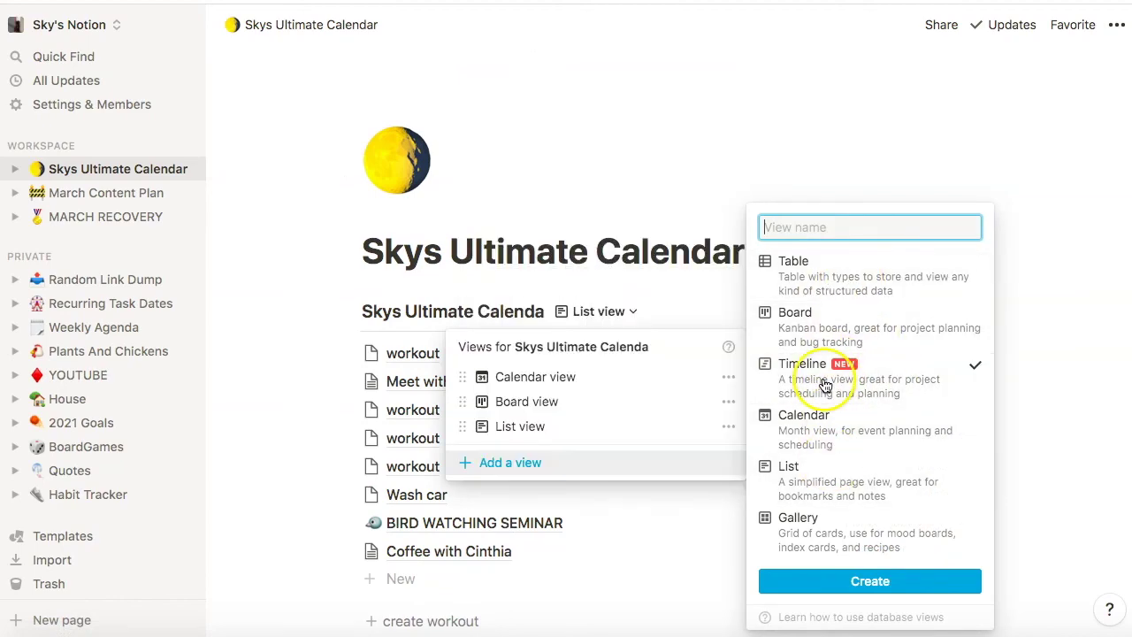
pyautogui.click(870, 581)
# Switch the database back to its Calendar view and look over the March 2021 events
pyautogui.click(642, 122)
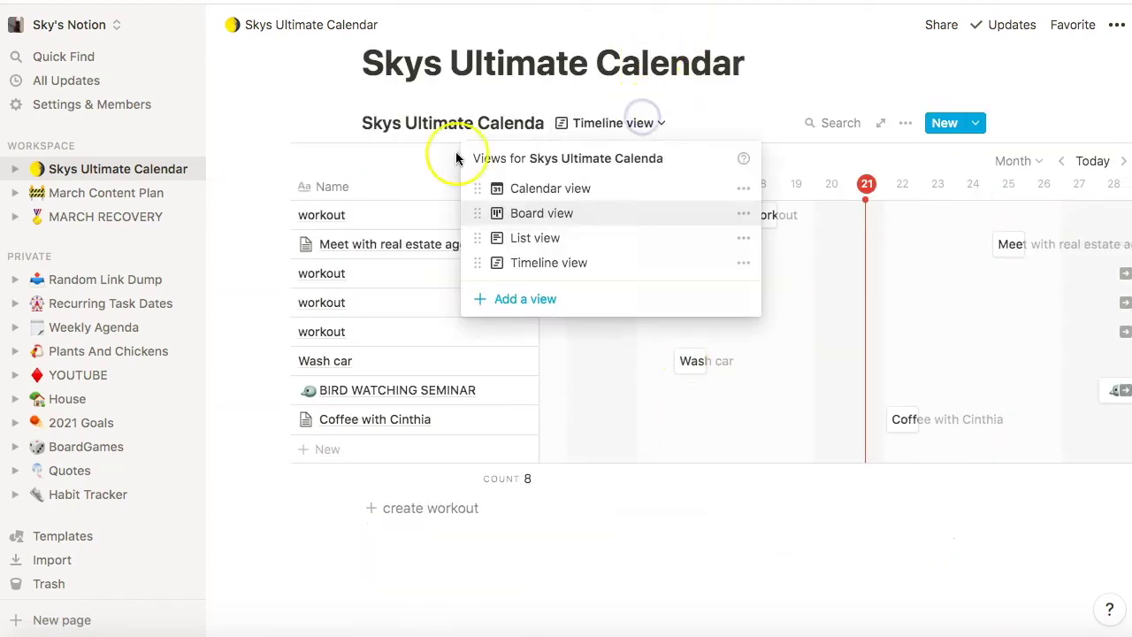
pyautogui.click(541, 190)
pyautogui.scroll(3, 503, 392)
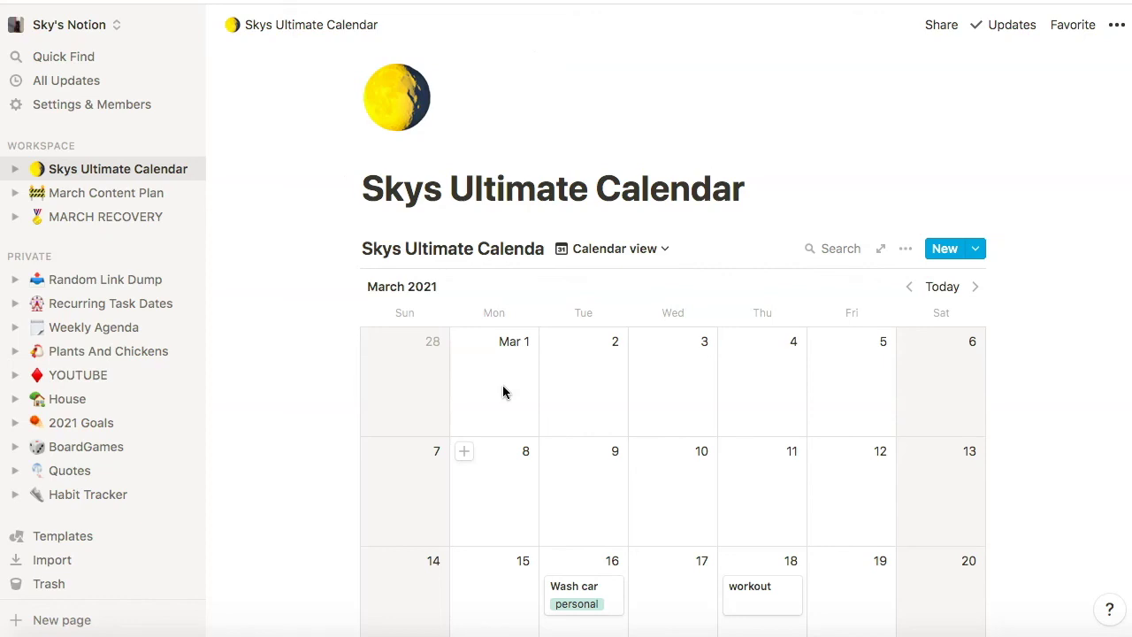
pyautogui.scroll(-5, 333, 397)
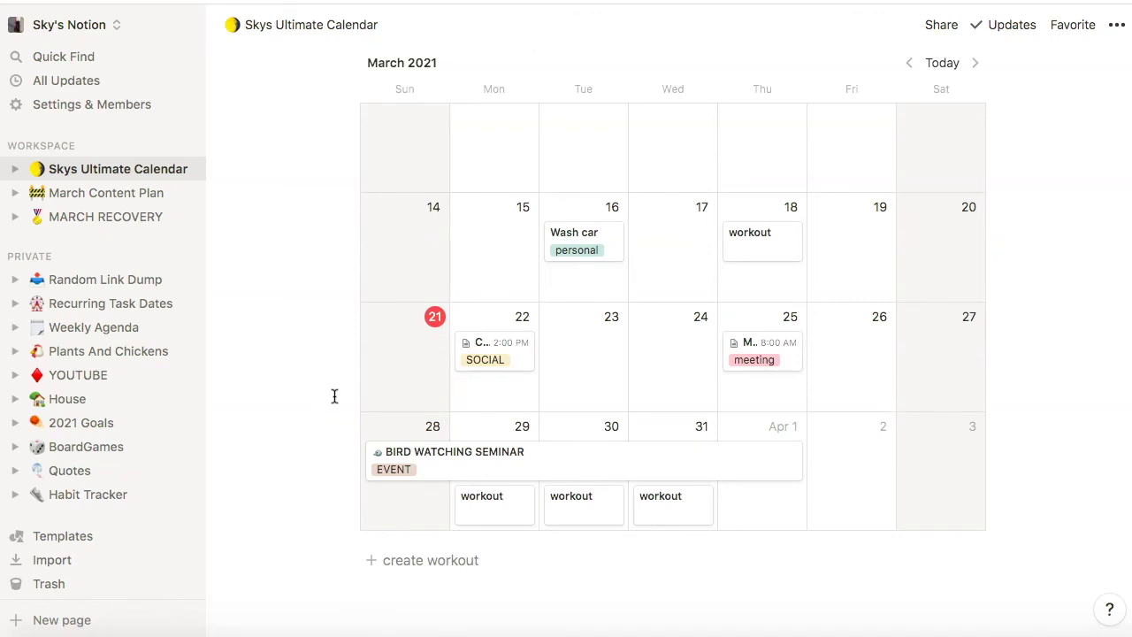
pyautogui.click(318, 361)
pyautogui.scroll(-1, 292, 354)
pyautogui.click(298, 409)
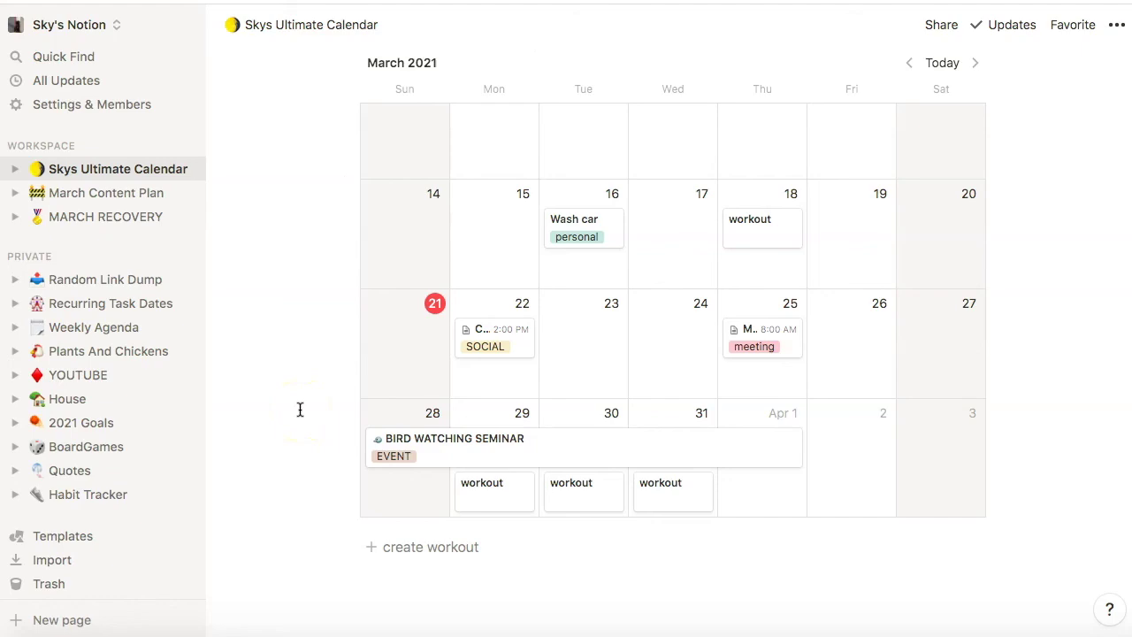
pyautogui.click(342, 154)
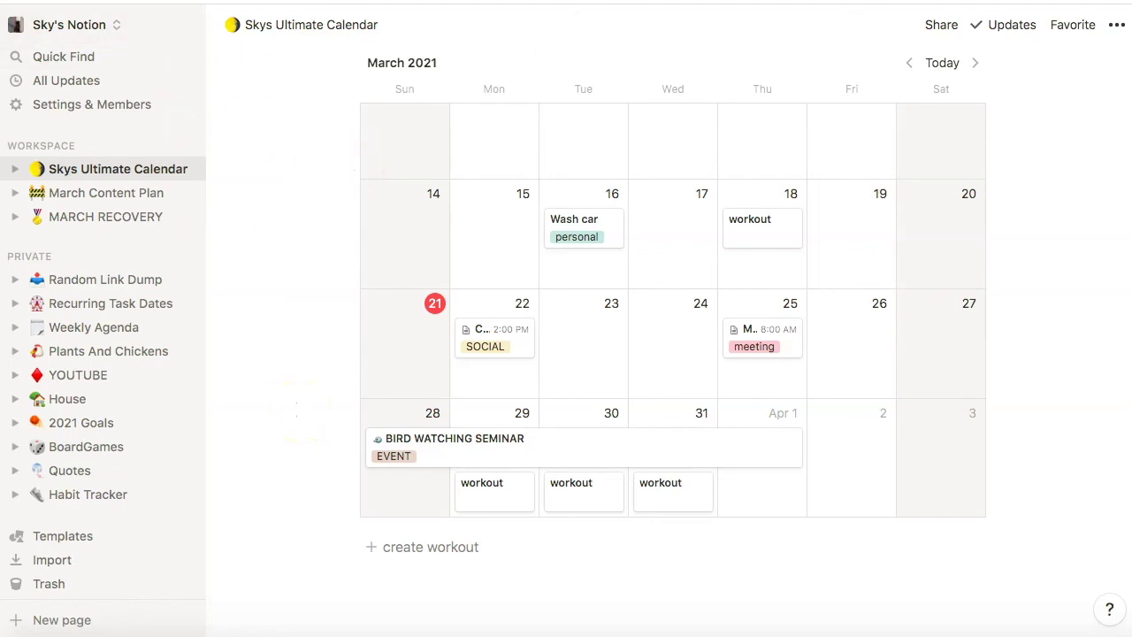